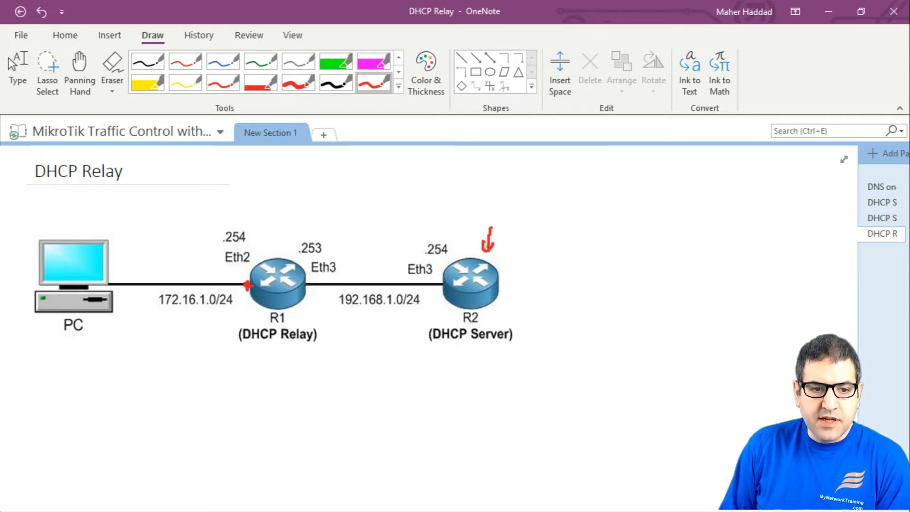
Dot R1's Eth3 in red, arrow the PC–R1 (red) and R1–R2 (black) links, and underline 172.16.1.0/24
left_click_drag(304, 284, 309, 284)
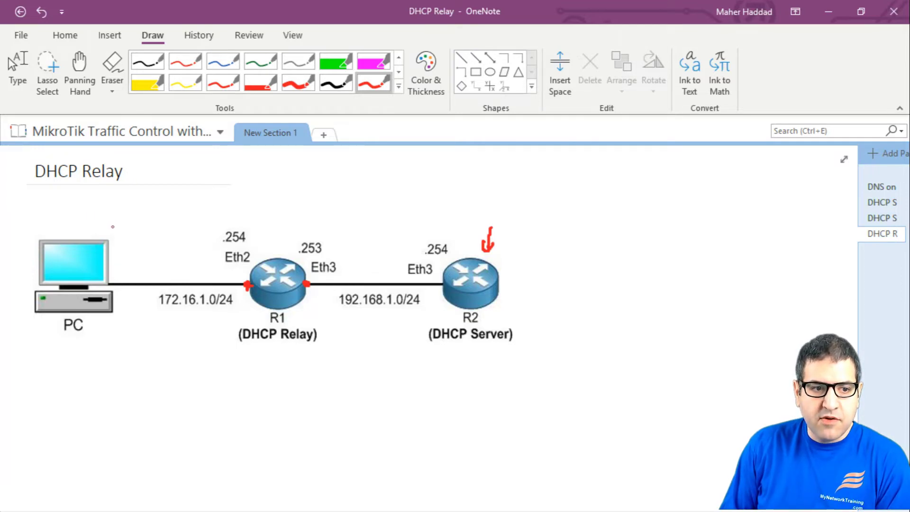
mouse_move(166, 247)
left_mouse_down()
mouse_move(171, 268)
mouse_move(180, 261)
left_mouse_up()
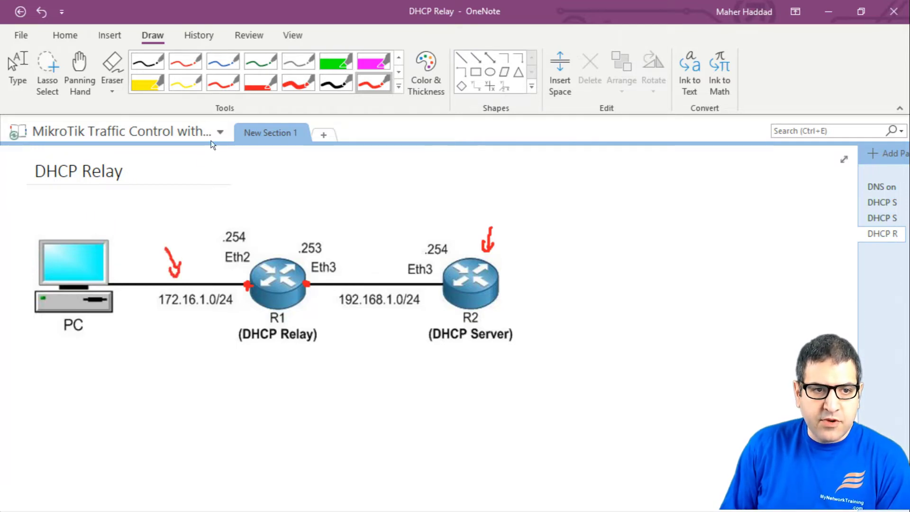
left_click(334, 84)
mouse_move(368, 259)
left_mouse_down()
mouse_move(367, 278)
mouse_move(377, 268)
left_mouse_up()
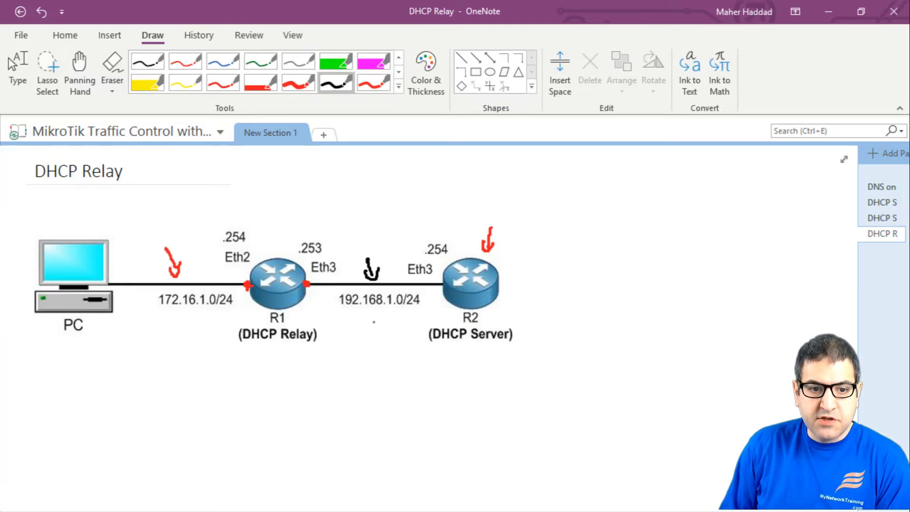
left_click(222, 83)
mouse_move(151, 301)
left_mouse_down()
mouse_move(153, 313)
mouse_move(230, 313)
mouse_move(240, 304)
left_mouse_up()
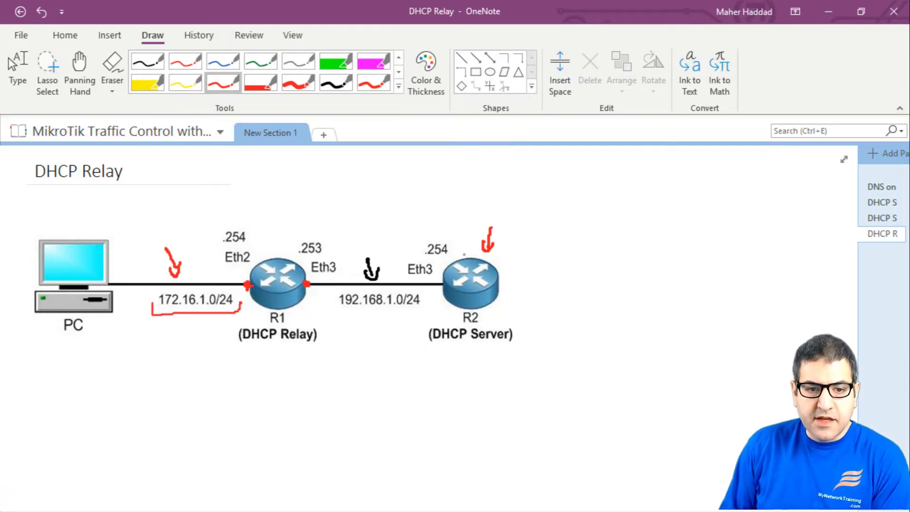
Underline 192.168.1.0/24 in red and draw a thick red arrow from the PC to R1's Eth2
mouse_move(425, 300)
left_mouse_down()
mouse_move(424, 311)
mouse_move(367, 318)
mouse_move(333, 315)
mouse_move(332, 298)
left_mouse_up()
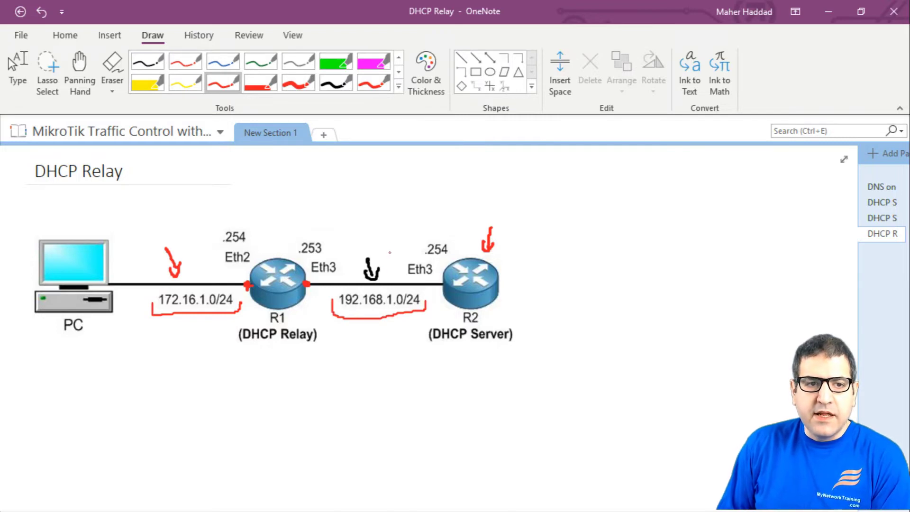
left_click(308, 83)
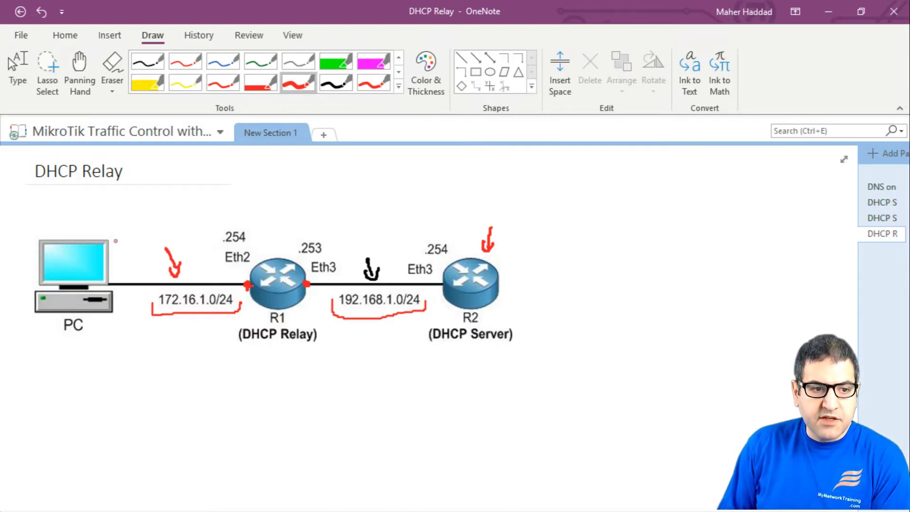
mouse_move(114, 241)
left_mouse_down()
mouse_move(162, 233)
mouse_move(245, 273)
mouse_move(229, 280)
left_mouse_up()
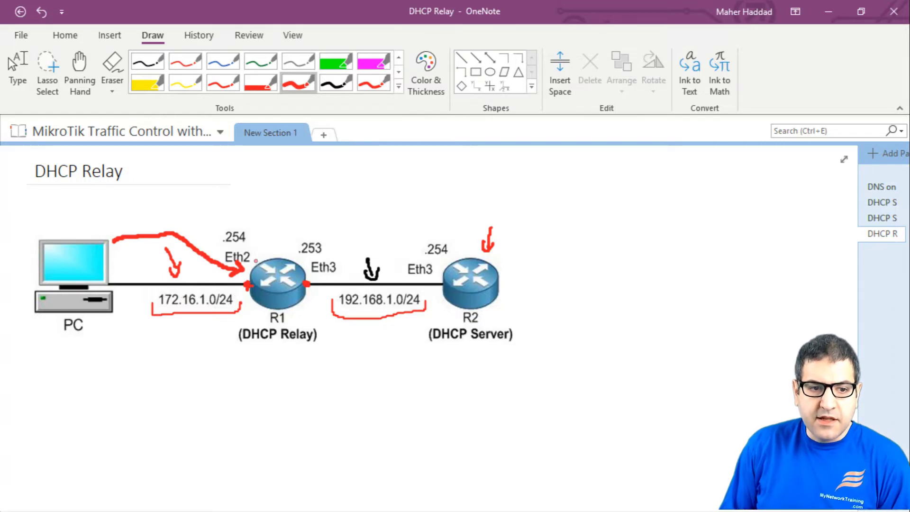
Draw a red line through R1 and an arc to R2, then cross the arc out with an X
left_click_drag(264, 235, 245, 352)
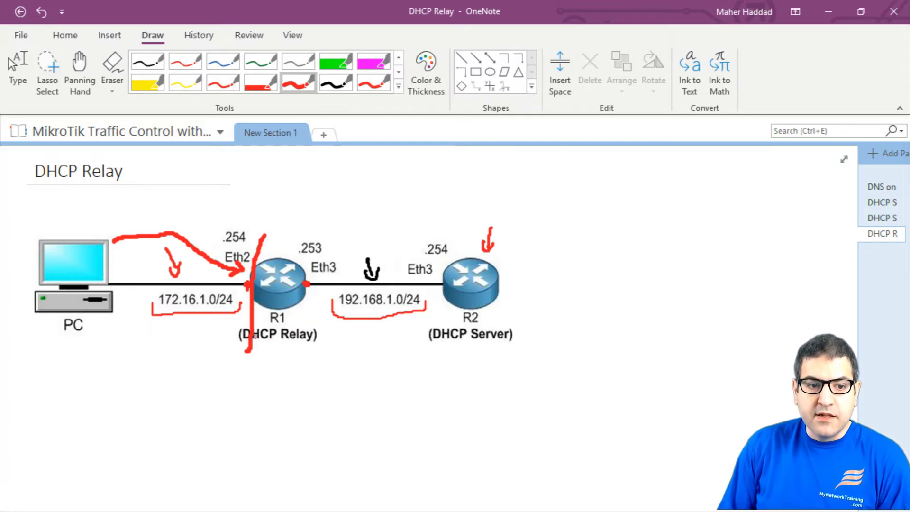
mouse_move(267, 248)
left_mouse_down()
mouse_move(420, 232)
mouse_move(434, 242)
mouse_move(423, 245)
left_mouse_up()
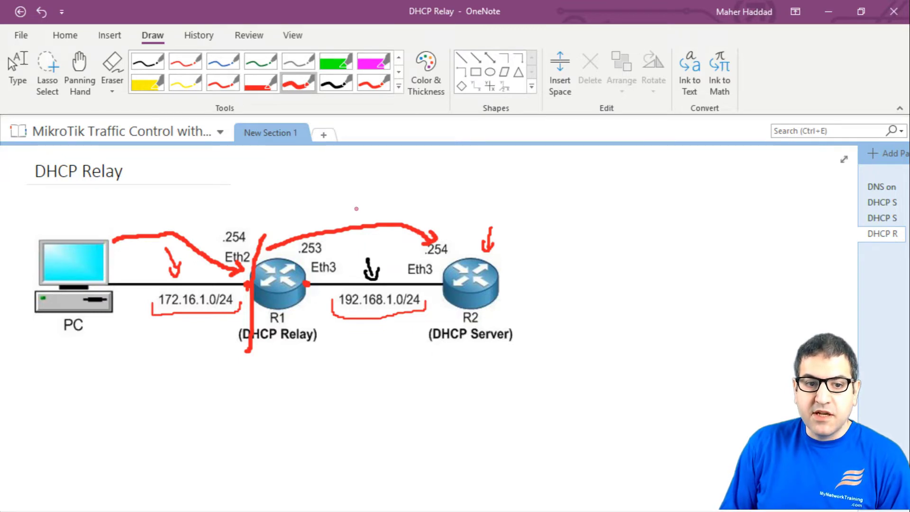
mouse_move(361, 213)
left_mouse_down()
mouse_move(340, 240)
mouse_move(363, 239)
left_mouse_up()
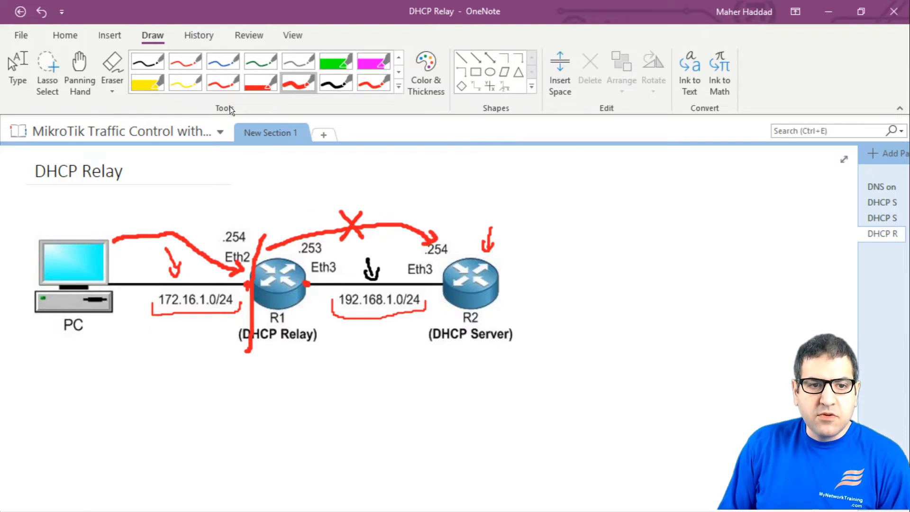
left_click(336, 84)
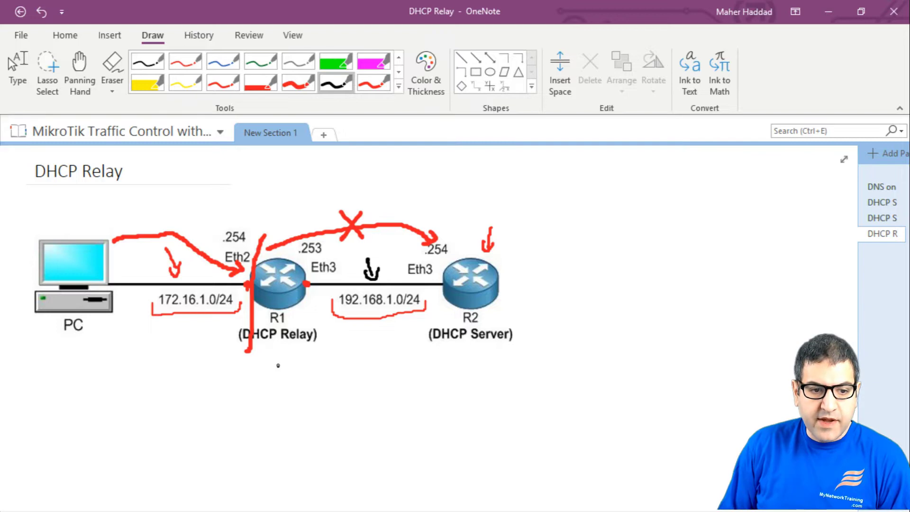
Draw a black arrow under R1 and handwrite 'Pool {' beside R2
mouse_move(277, 363)
left_mouse_down()
mouse_move(278, 383)
mouse_move(284, 361)
mouse_move(287, 368)
left_mouse_up()
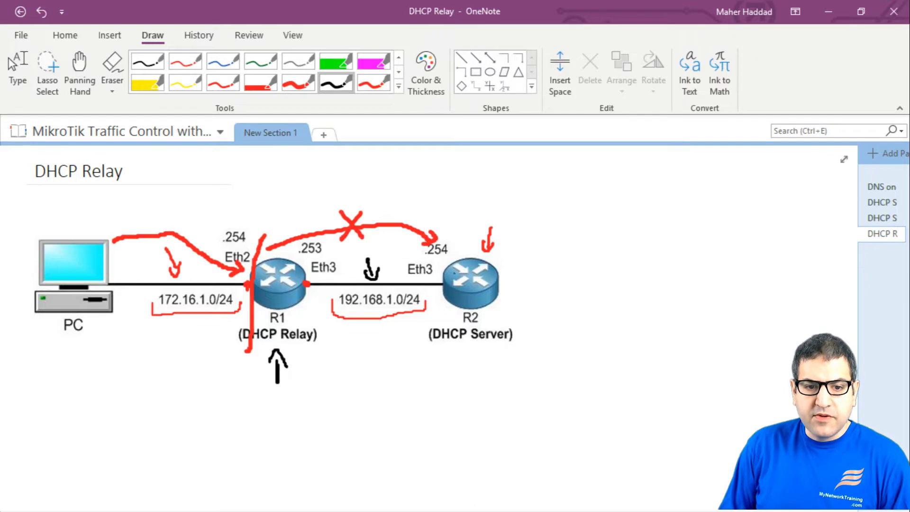
left_click_drag(534, 258, 535, 281)
mouse_move(530, 257)
left_mouse_down()
mouse_move(536, 269)
mouse_move(571, 274)
left_mouse_up()
left_click(576, 275)
left_click_drag(588, 236, 592, 306)
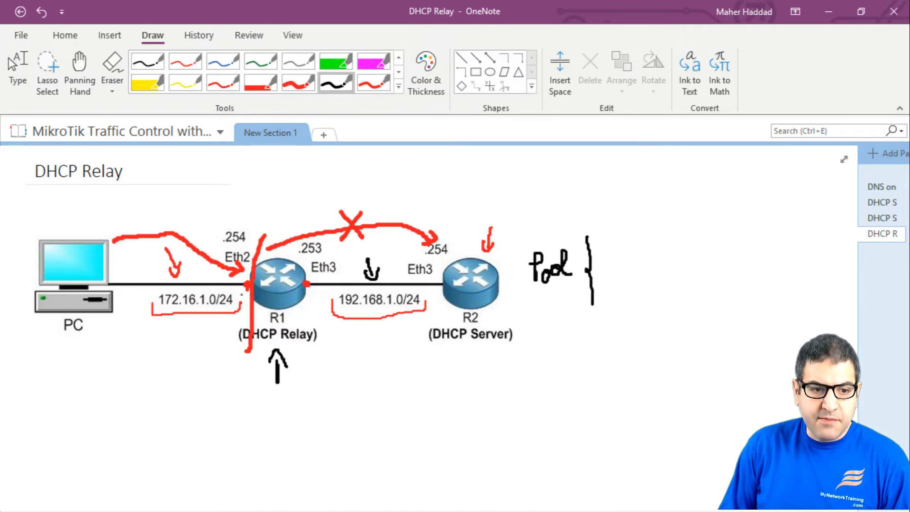
Circle the PC subnet, write 172.16.1.0/24 after the brace, and add arrows and an Eth2 dot
mouse_move(241, 290)
left_mouse_down()
mouse_move(242, 320)
mouse_move(145, 331)
mouse_move(147, 289)
left_mouse_up()
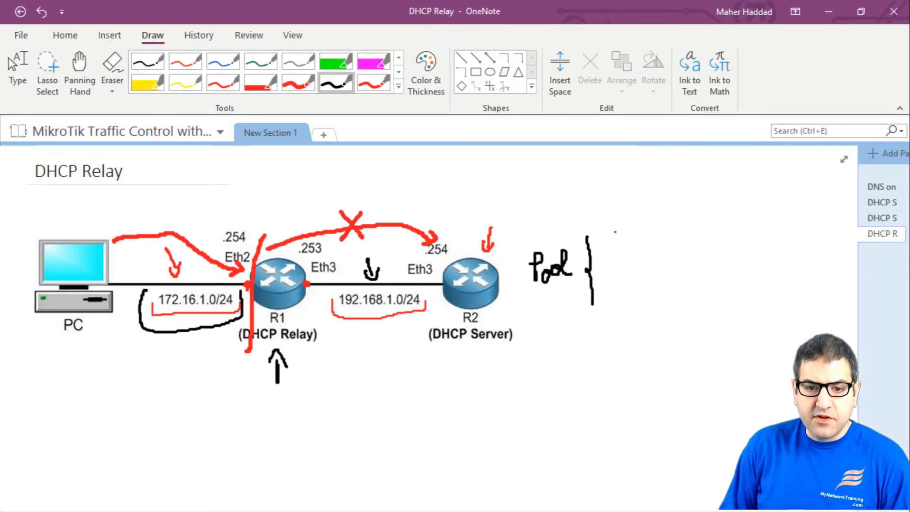
mouse_move(607, 236)
left_mouse_down()
mouse_move(624, 234)
mouse_move(640, 246)
mouse_move(696, 227)
mouse_move(721, 245)
mouse_move(733, 235)
mouse_move(734, 250)
left_mouse_up()
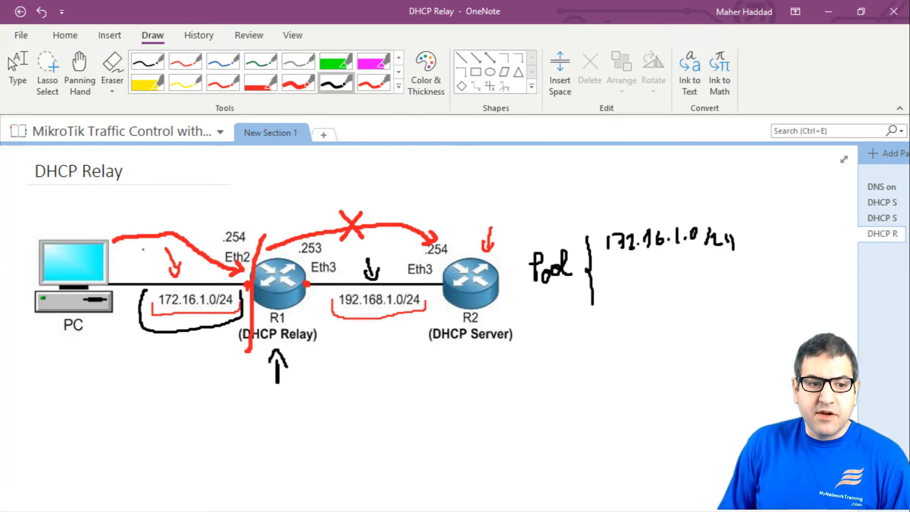
mouse_move(202, 351)
left_mouse_down()
mouse_move(202, 316)
mouse_move(211, 327)
left_mouse_up()
left_click_drag(247, 284, 244, 287)
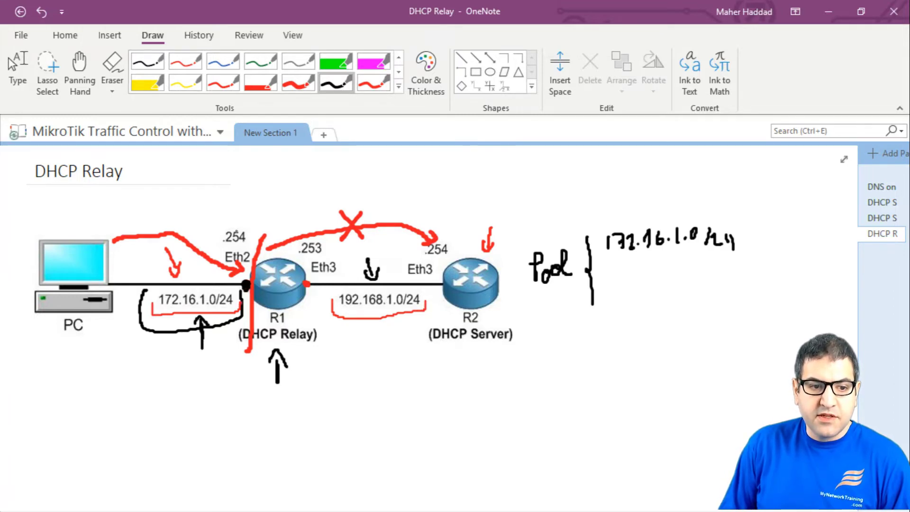
left_click_drag(242, 207, 241, 228)
Finish the black arrowhead above R1's .254 address and bring up the PowerPoint LAB#4 slide
left_click_drag(241, 228, 248, 218)
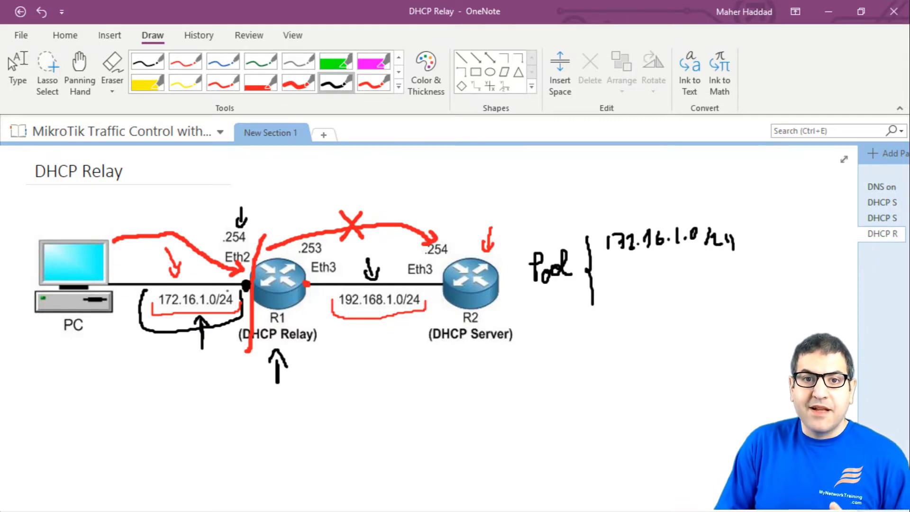
key("alt+Tab")
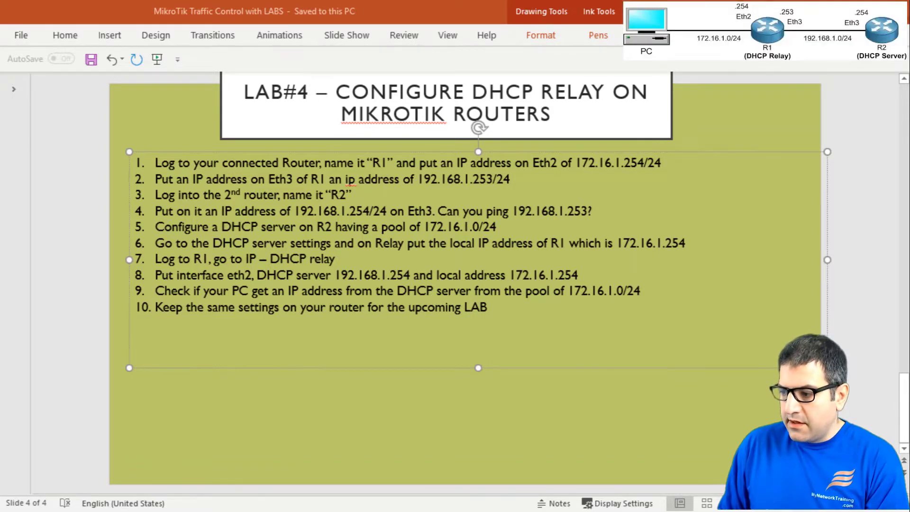
Back in OneNote, mark R1 and its Eth2 port in red, then show the desktop
key("alt+Tab")
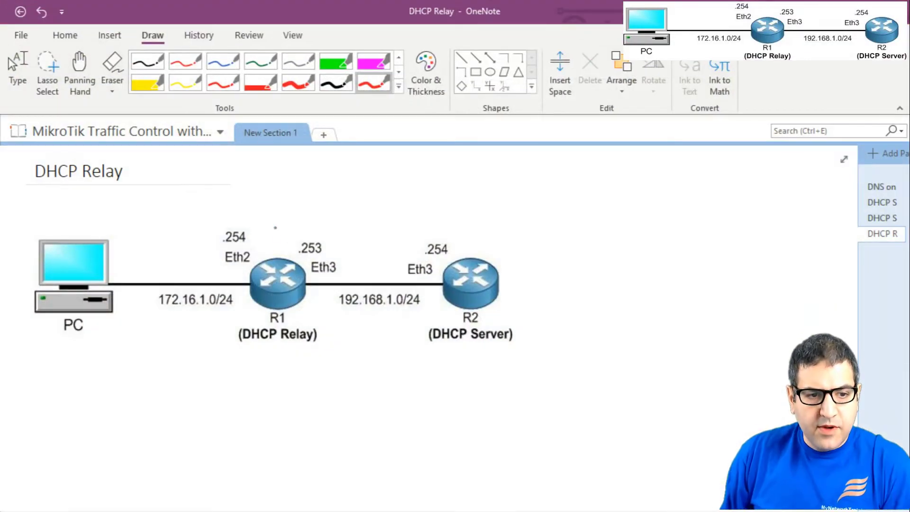
left_click_drag(275, 228, 283, 240)
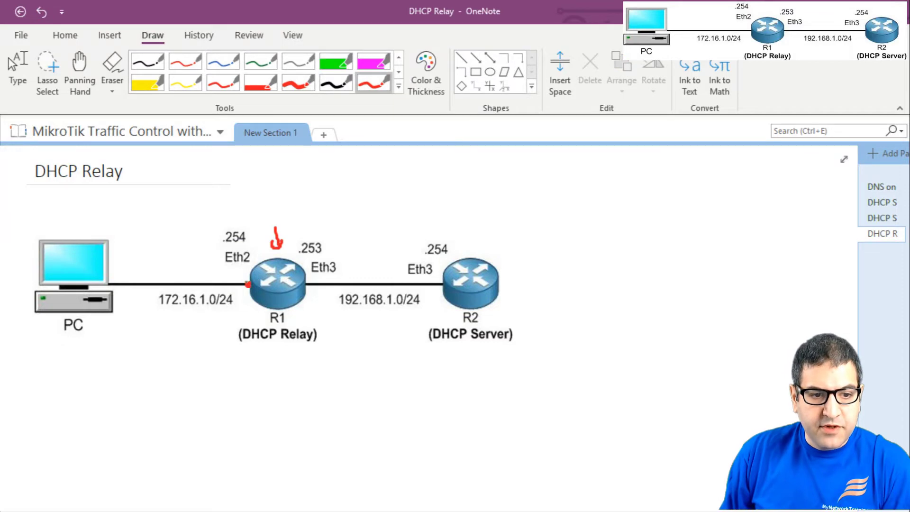
left_click_drag(248, 285, 248, 282)
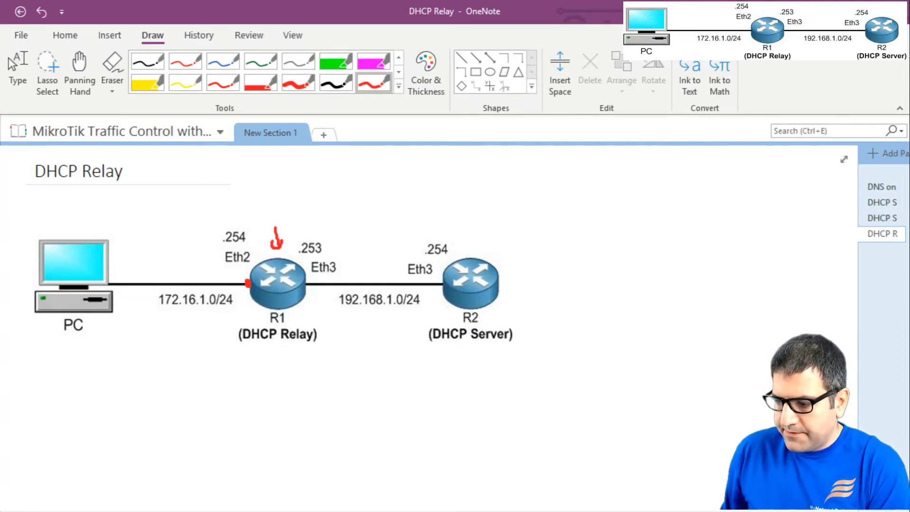
key("super+d")
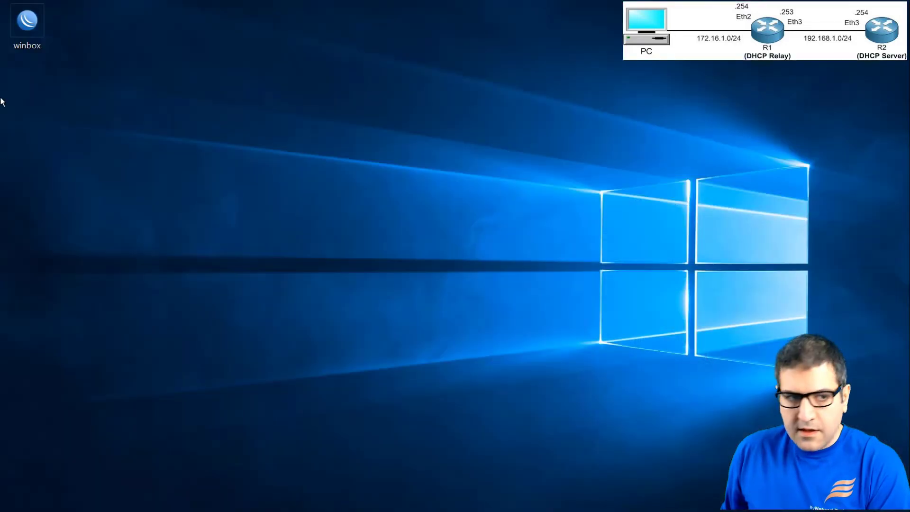
Launch WinBox, connect to the discovered hAP lite router, and add a new IP address entry
double_click(18, 20)
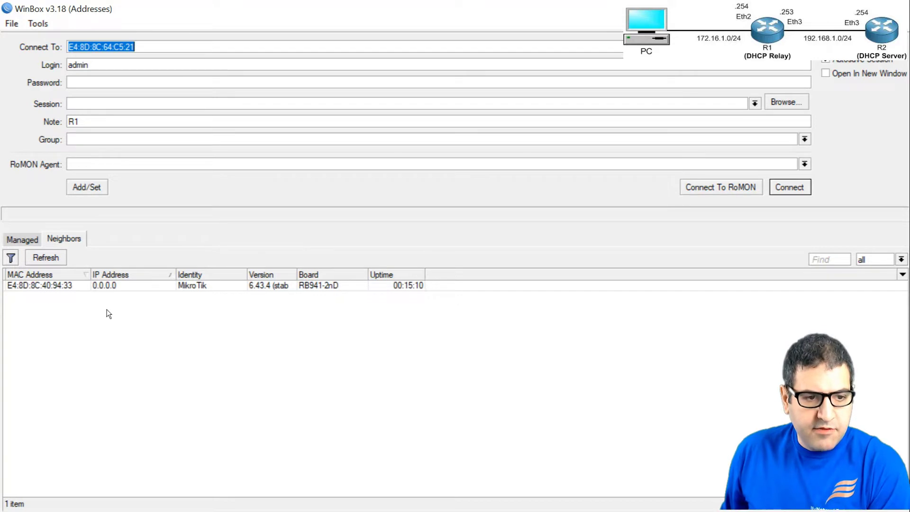
left_click(51, 285)
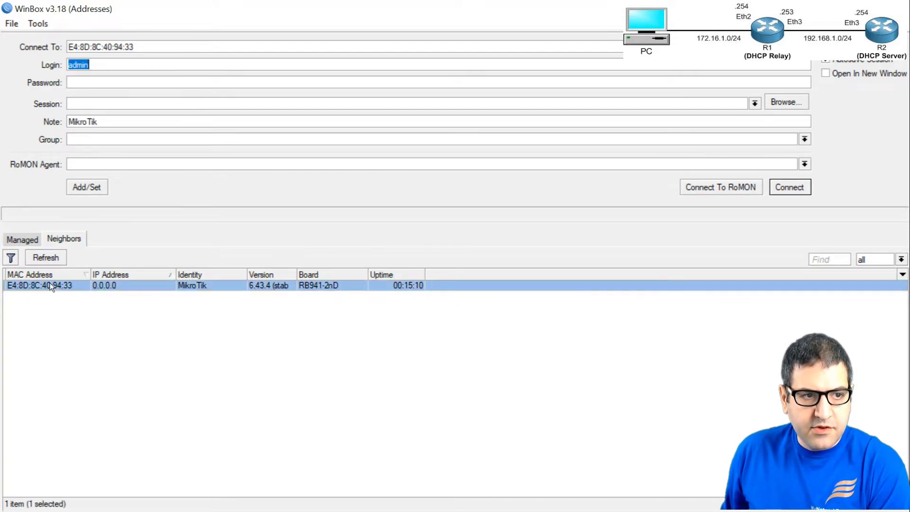
left_click(789, 186)
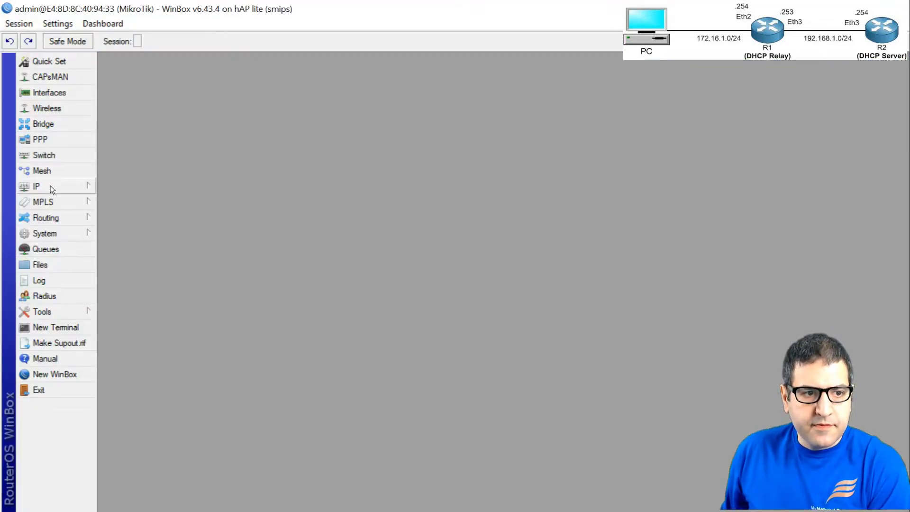
left_click(52, 189)
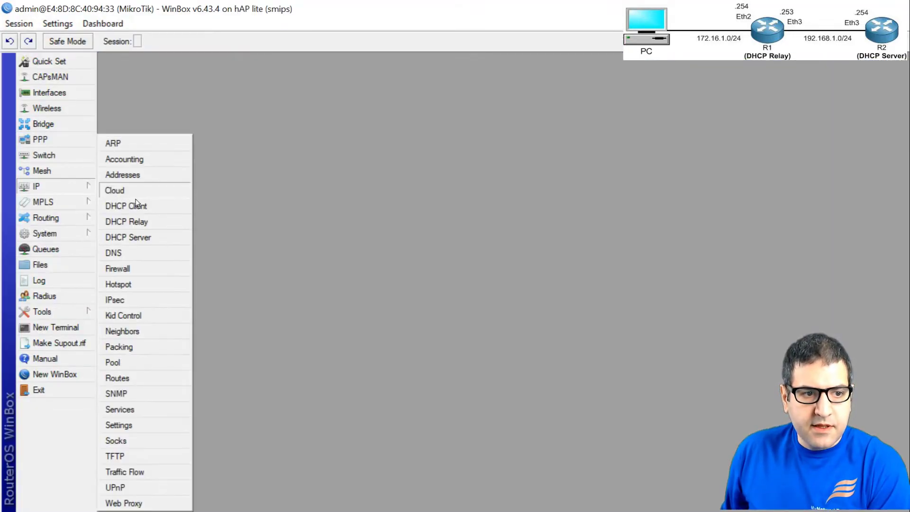
left_click(146, 175)
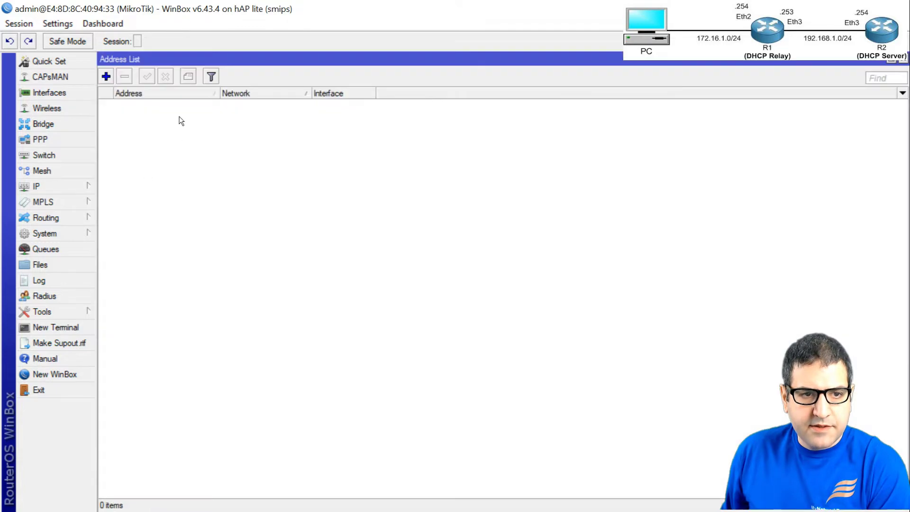
left_click(108, 80)
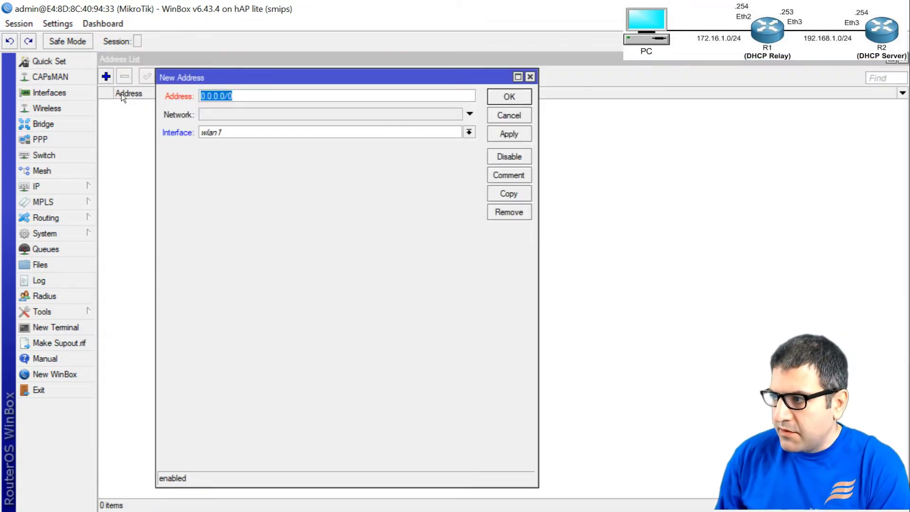
Save the address 172.16.1.254/24 on interface ether2
type("17")
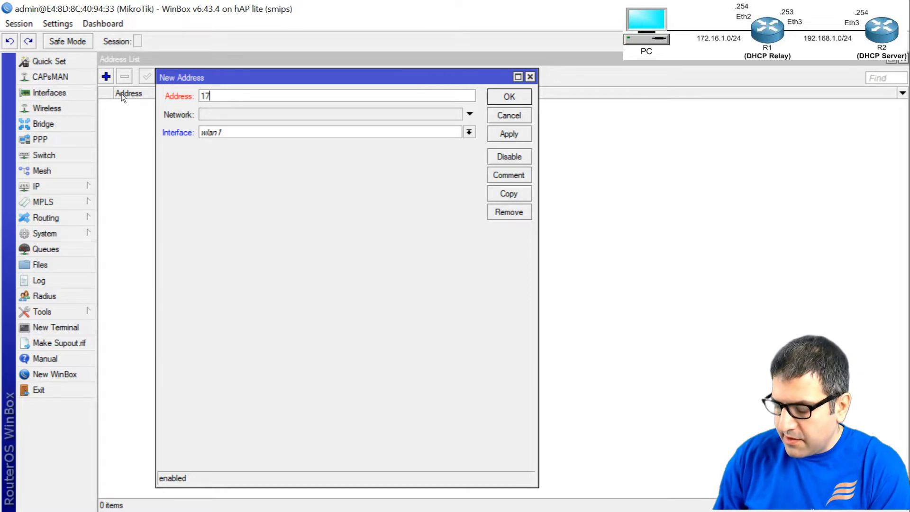
type("2.16.1")
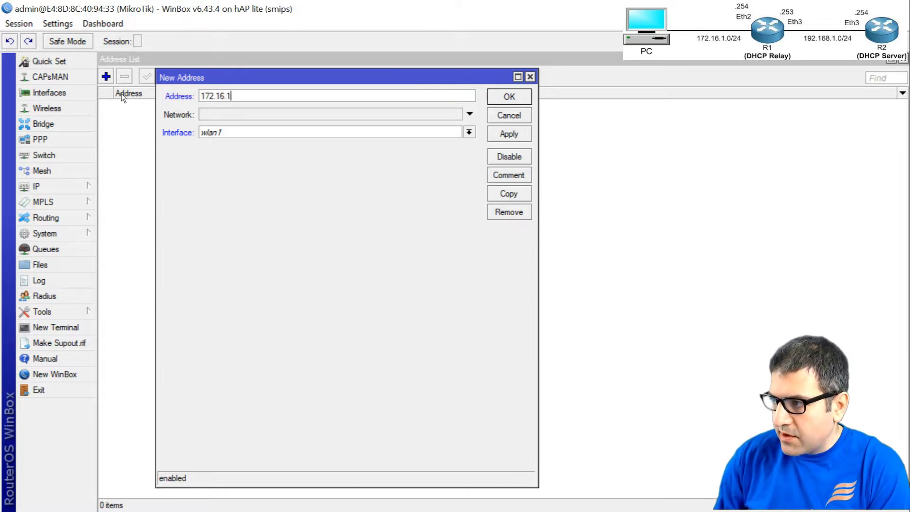
type(".254/24")
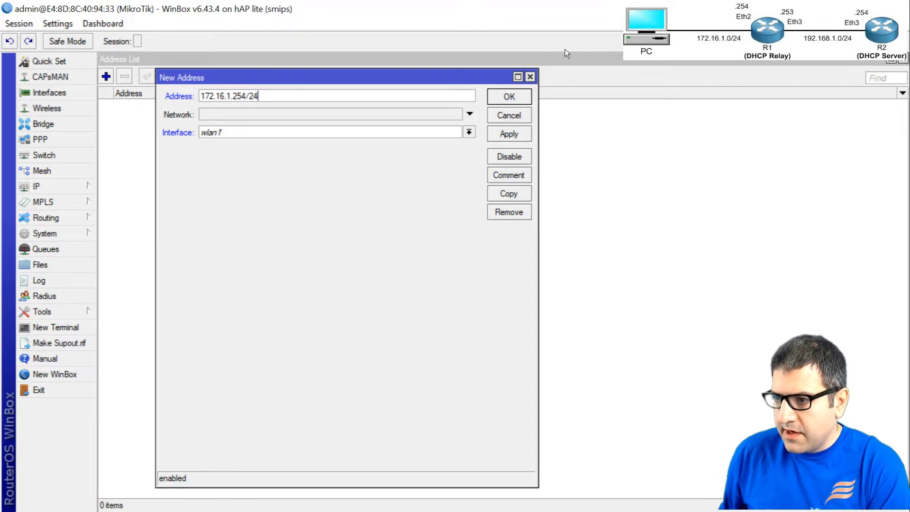
left_click(398, 132)
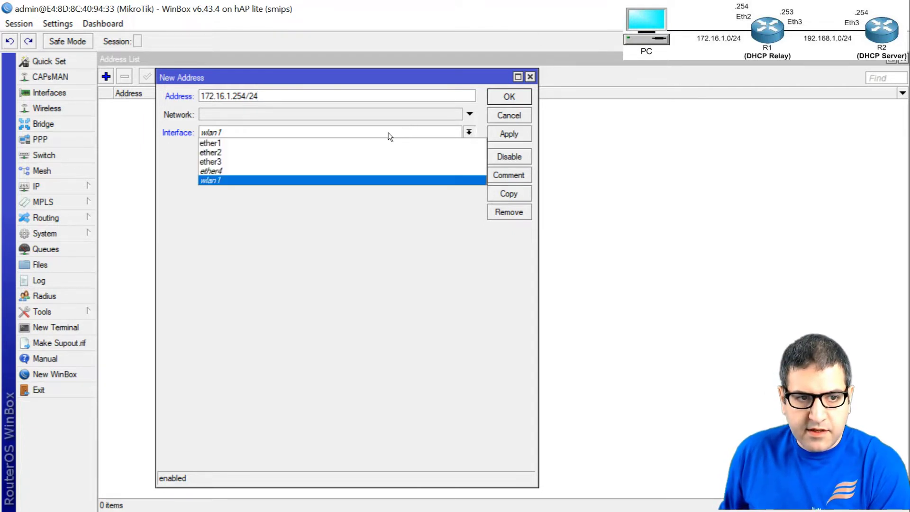
left_click(357, 149)
left_click(492, 99)
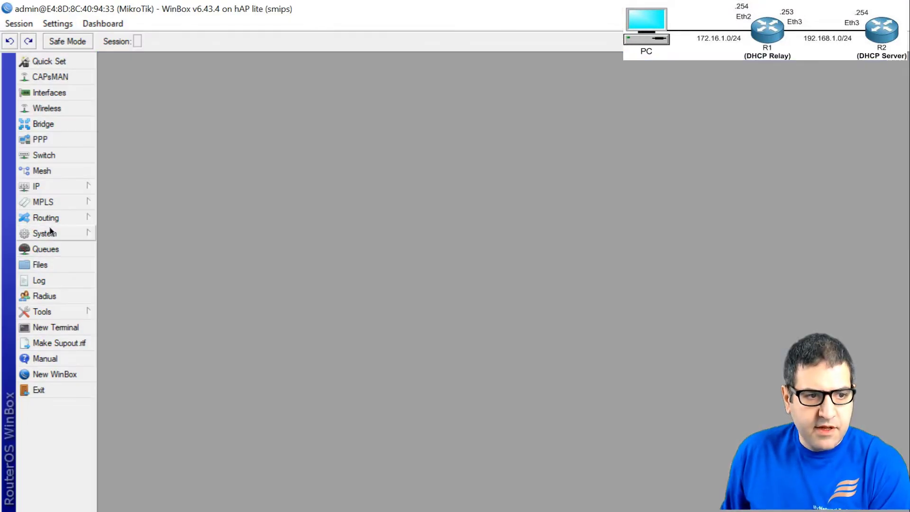
Set the router identity to R1 under System > Identity
left_click(49, 232)
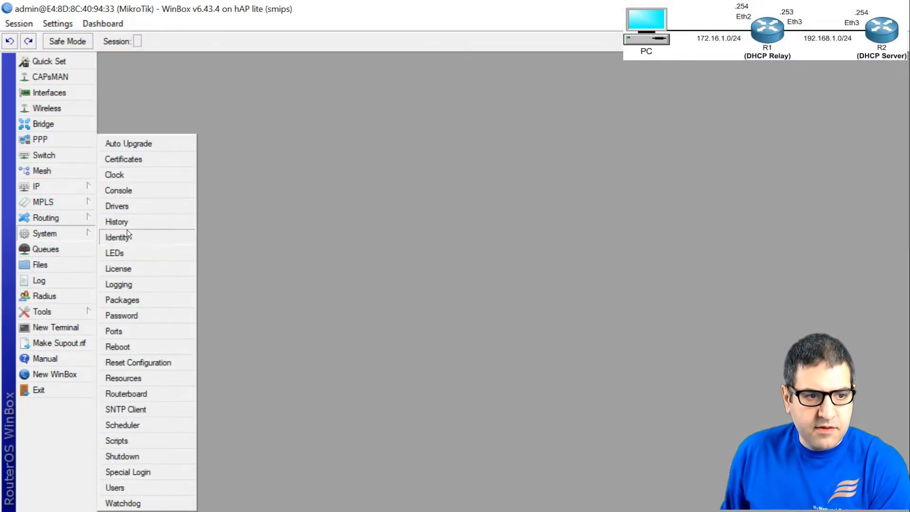
left_click(127, 234)
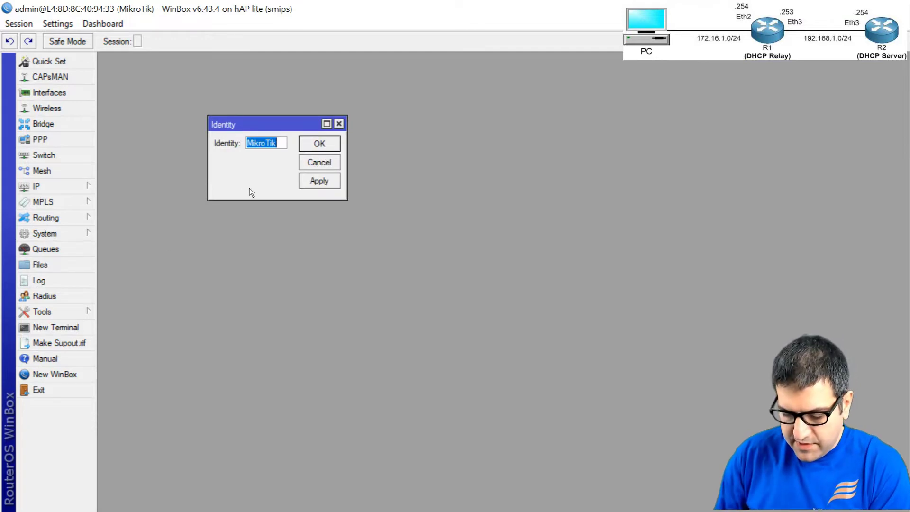
type("R1")
key("Return")
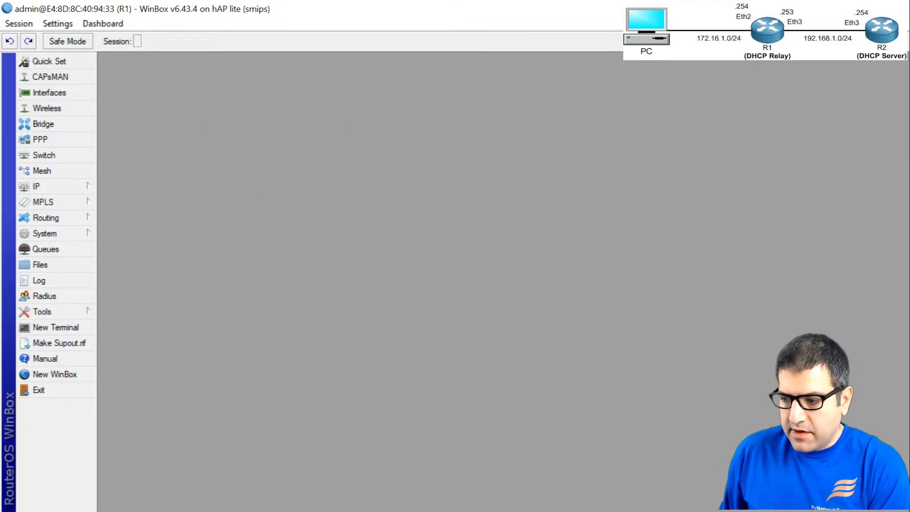
Check the lab slide, then reopen R1's IP address list
key("alt+Tab")
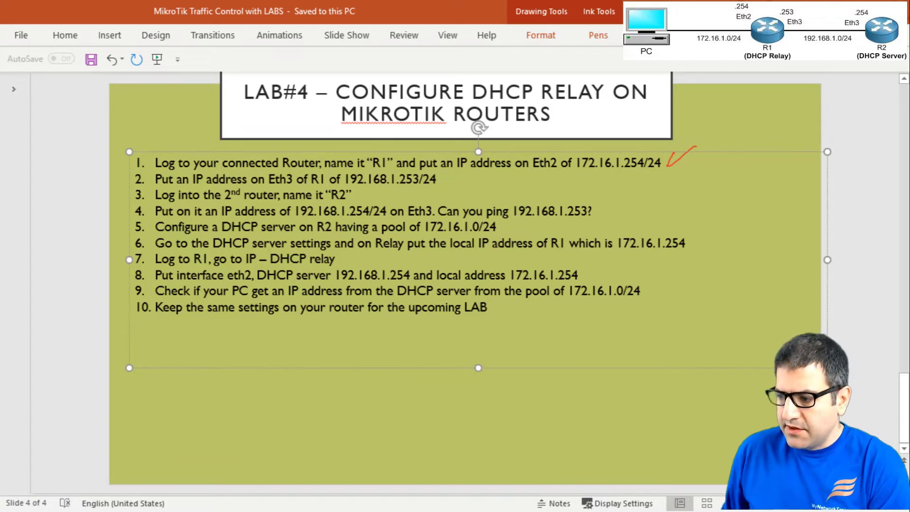
key("alt+Tab")
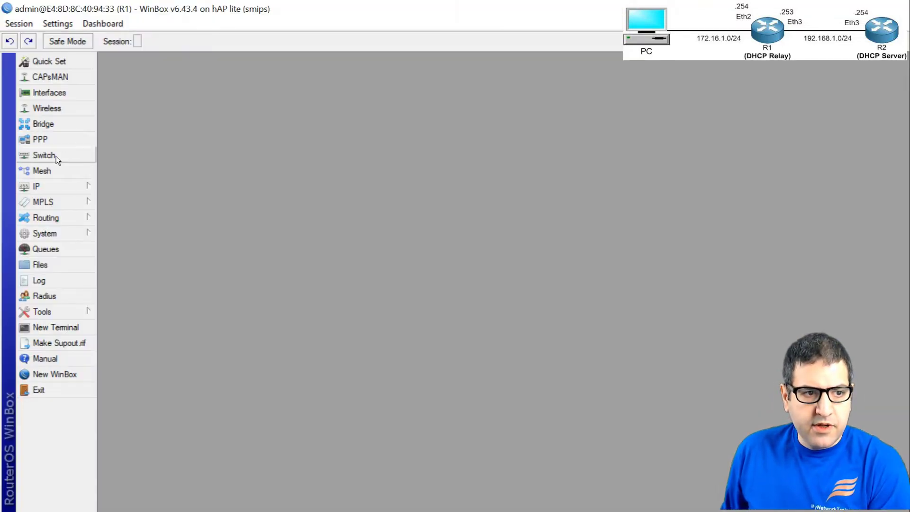
left_click(58, 188)
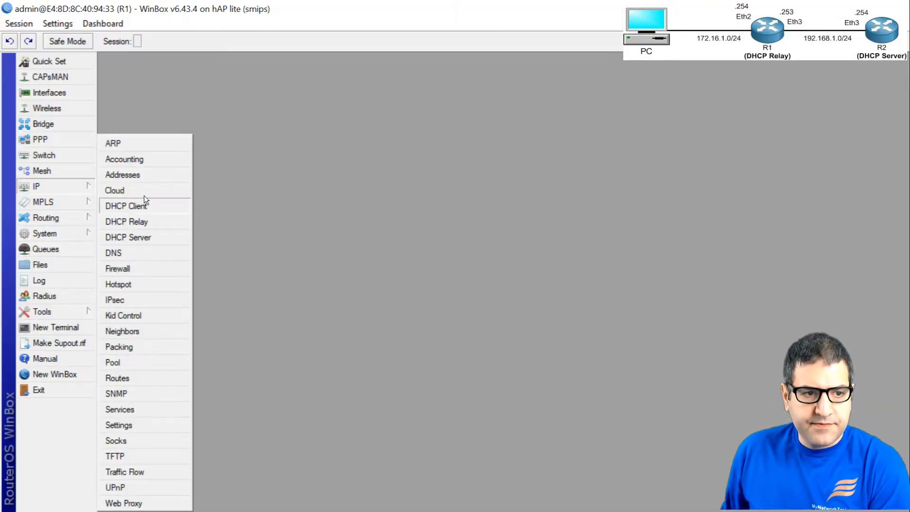
left_click(142, 178)
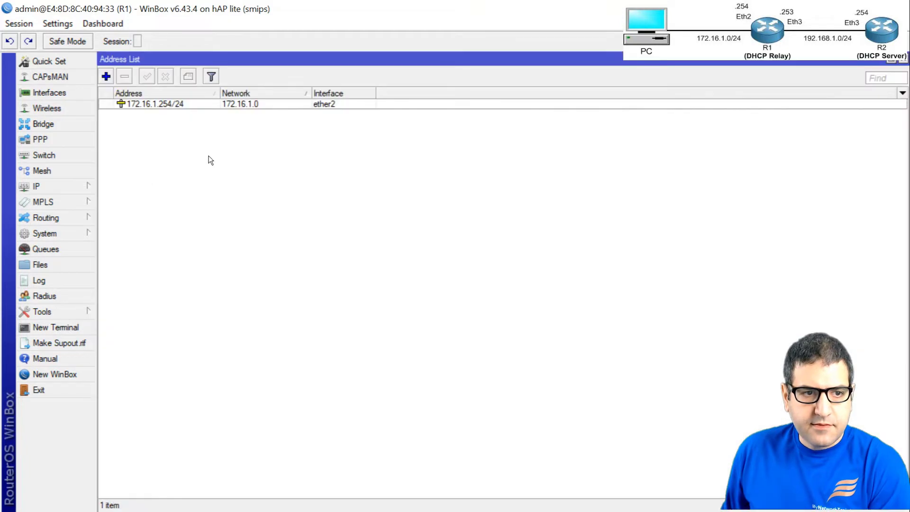
Add 192.168.1.253/24 on ether3 commented 'Connected to Eth3 of R2', then review both address entries
left_click(106, 76)
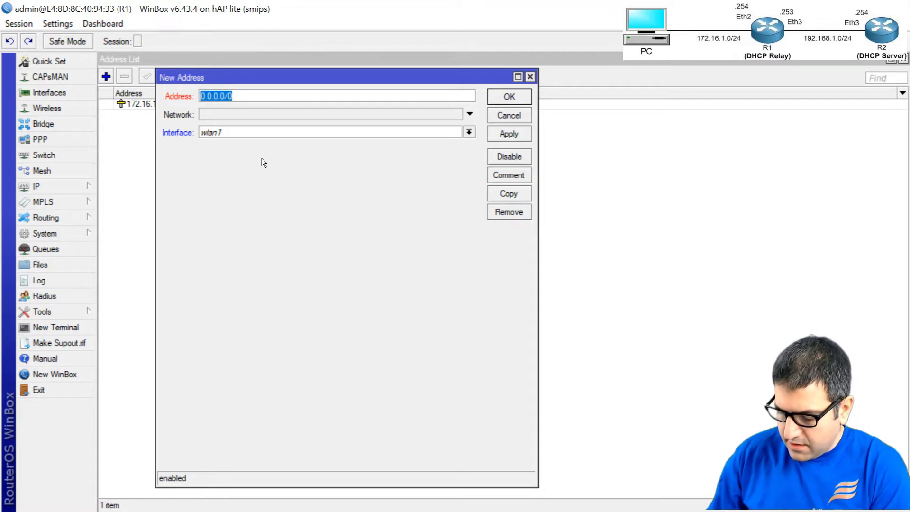
type("192.168.")
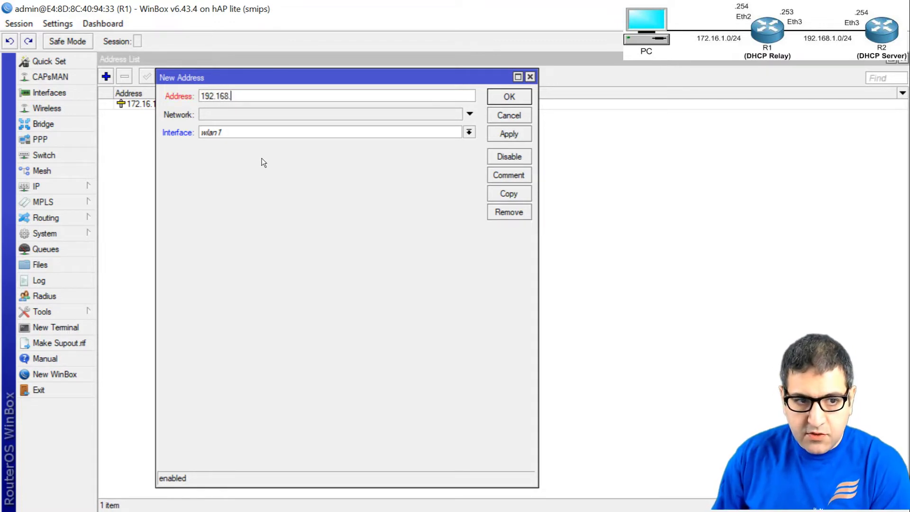
type("1.253")
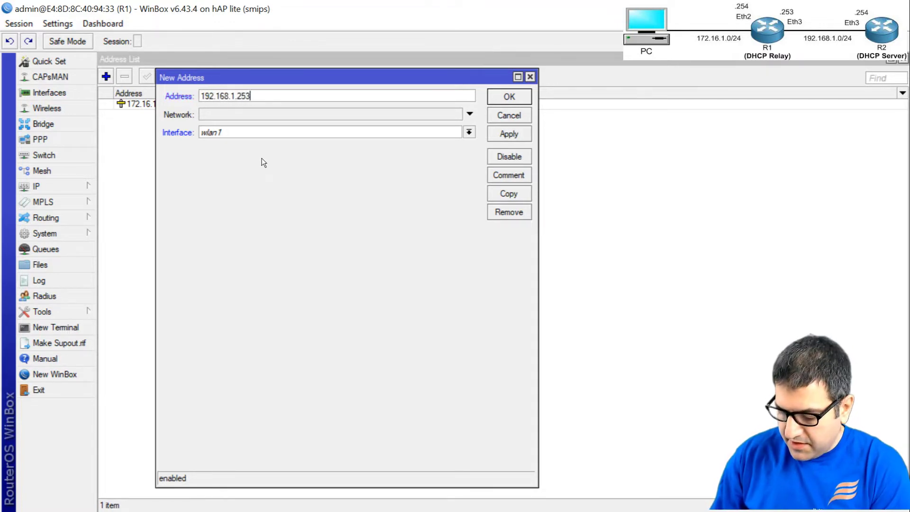
type("/24")
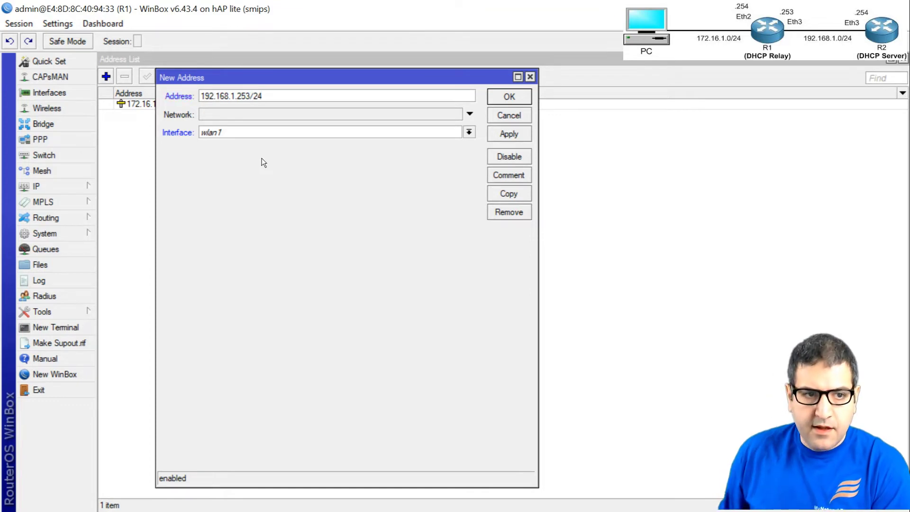
left_click(240, 133)
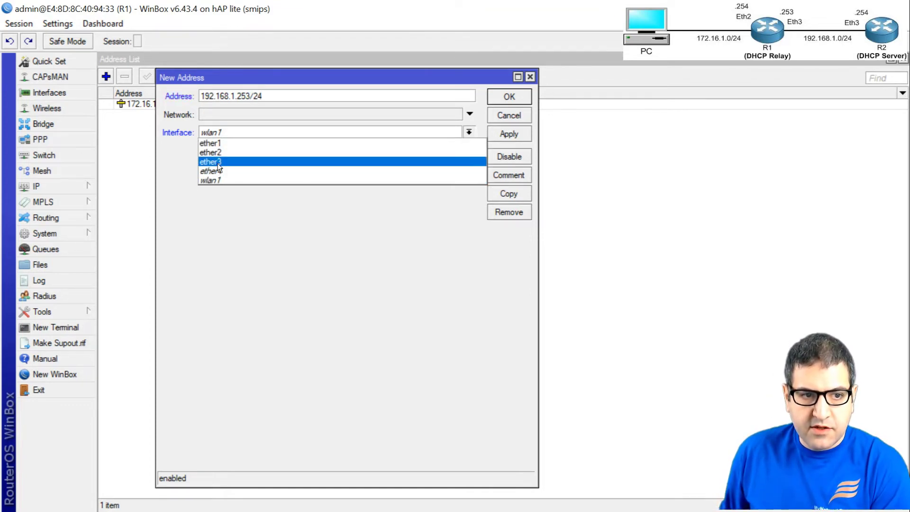
left_click(218, 161)
left_click(518, 181)
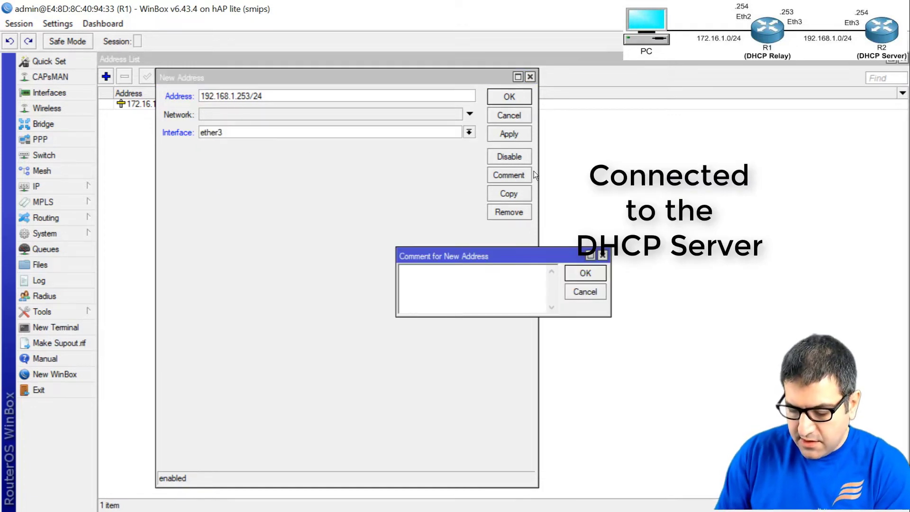
type("Connecte")
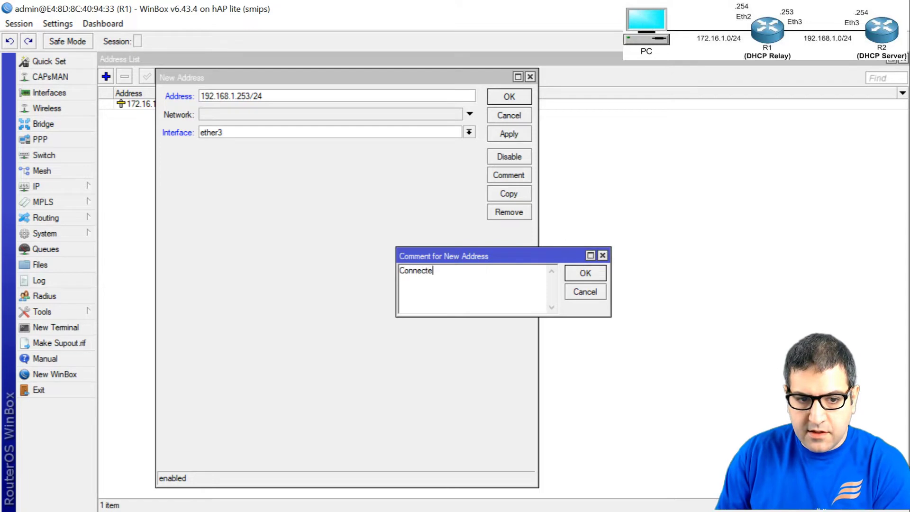
type("d to Et")
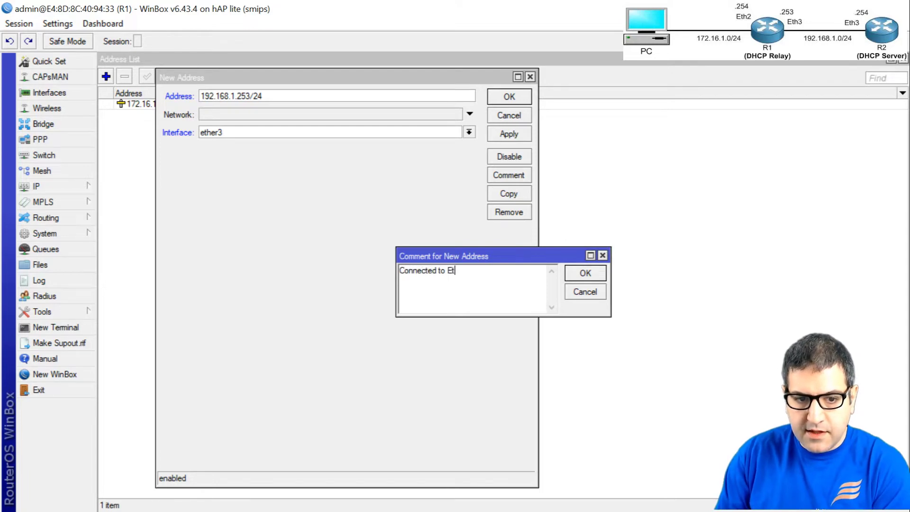
type("h3 of ")
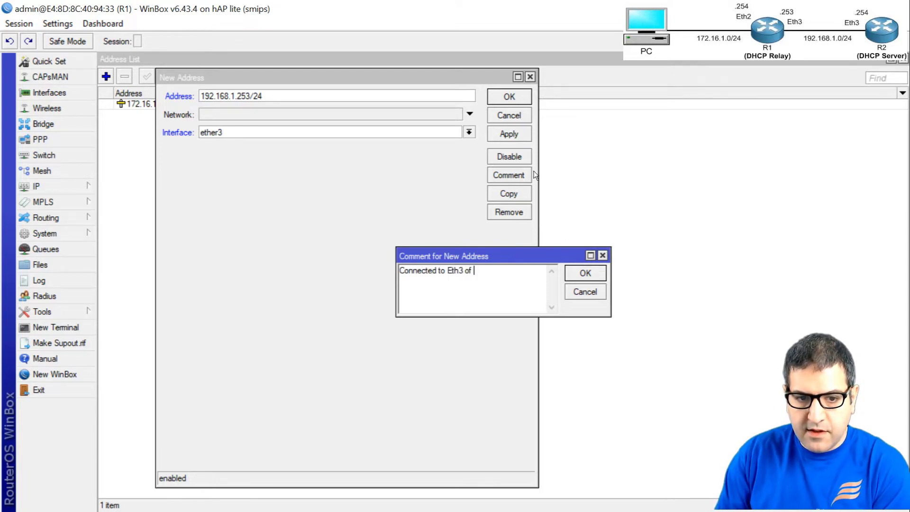
type("R2")
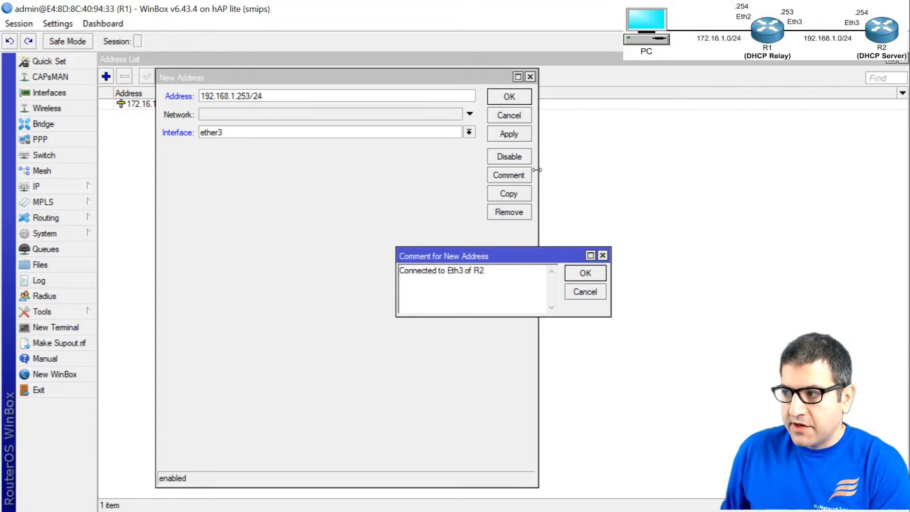
left_click(584, 274)
left_click(508, 97)
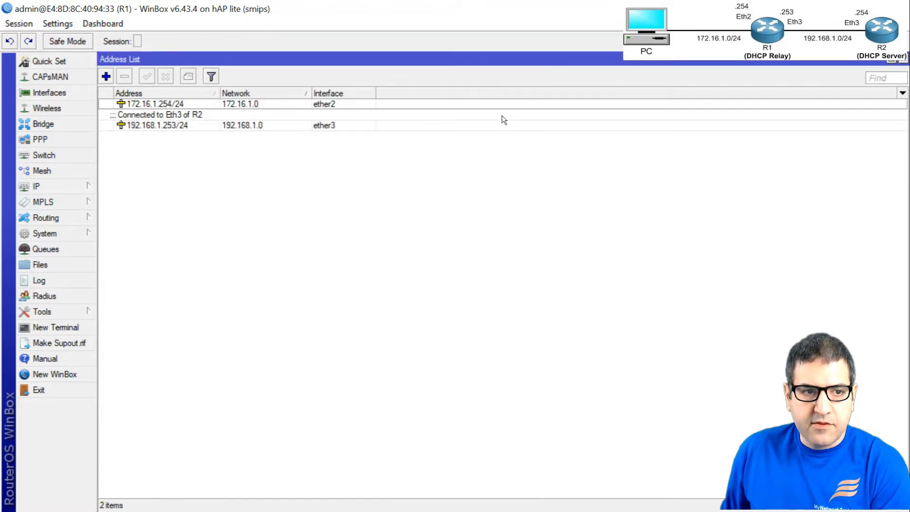
left_click(193, 106)
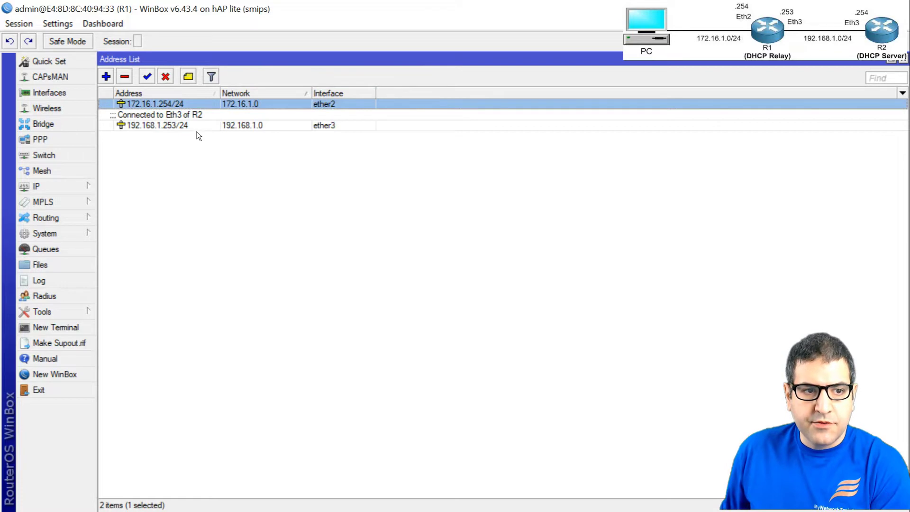
left_click(177, 127)
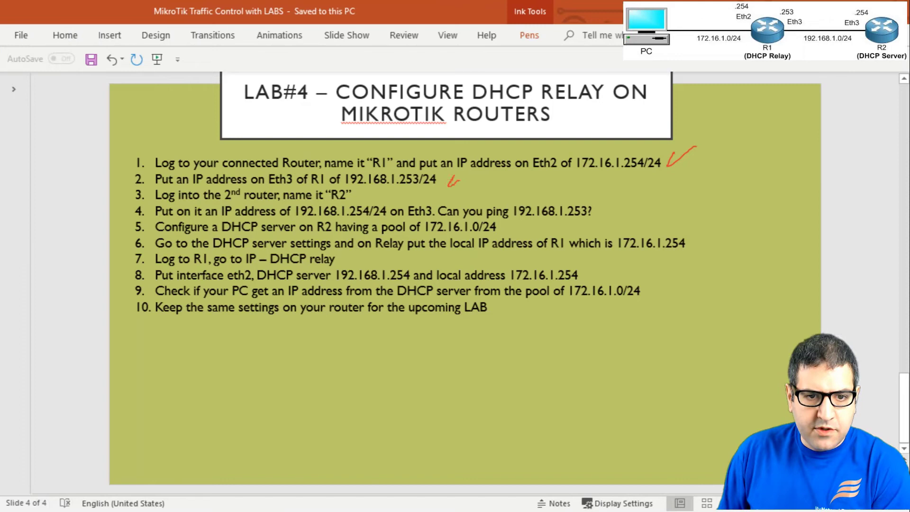
Draw a red ink tick after step 2 on the LAB#4 slide
left_click_drag(459, 180, 475, 170)
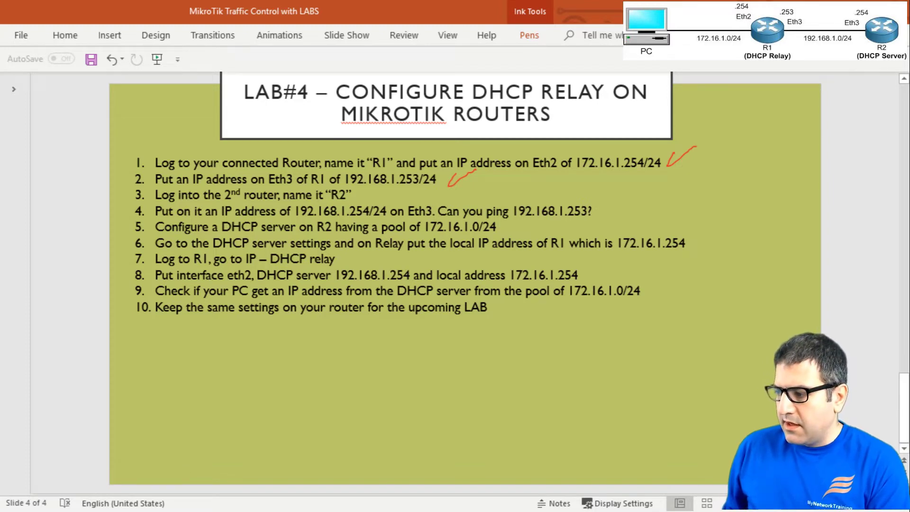
Relaunch WinBox and connect to the second discovered router
key("super+d")
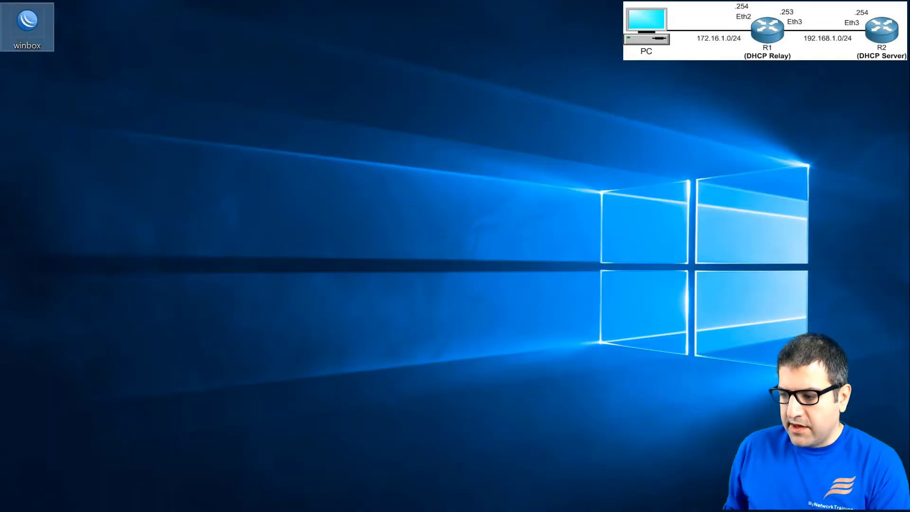
key("Return")
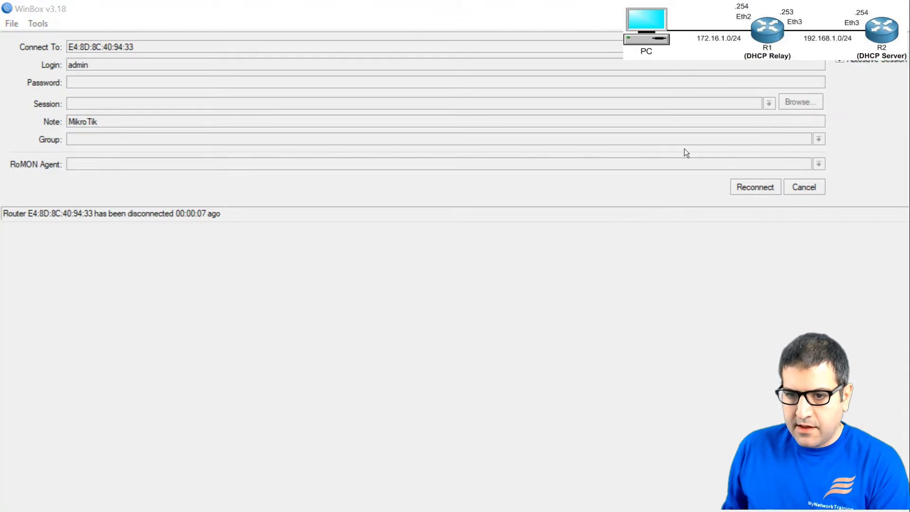
left_click(815, 192)
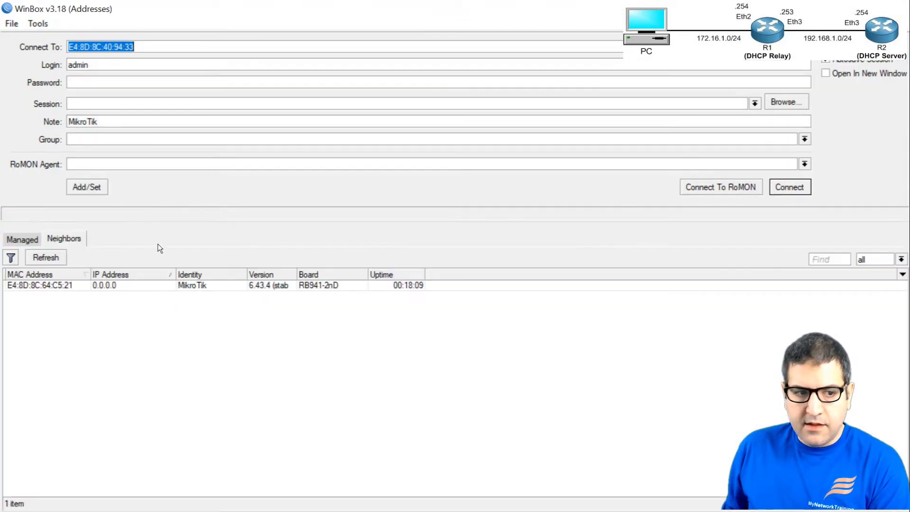
left_click(113, 287)
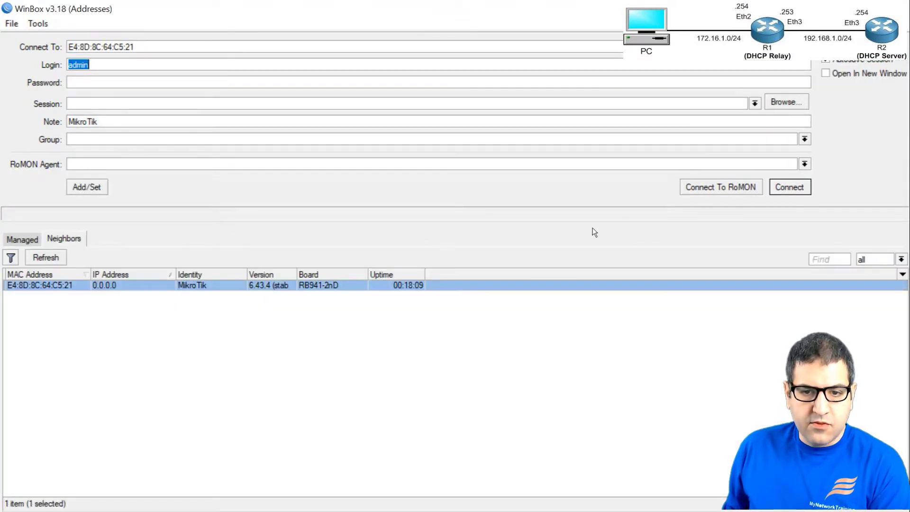
left_click(790, 192)
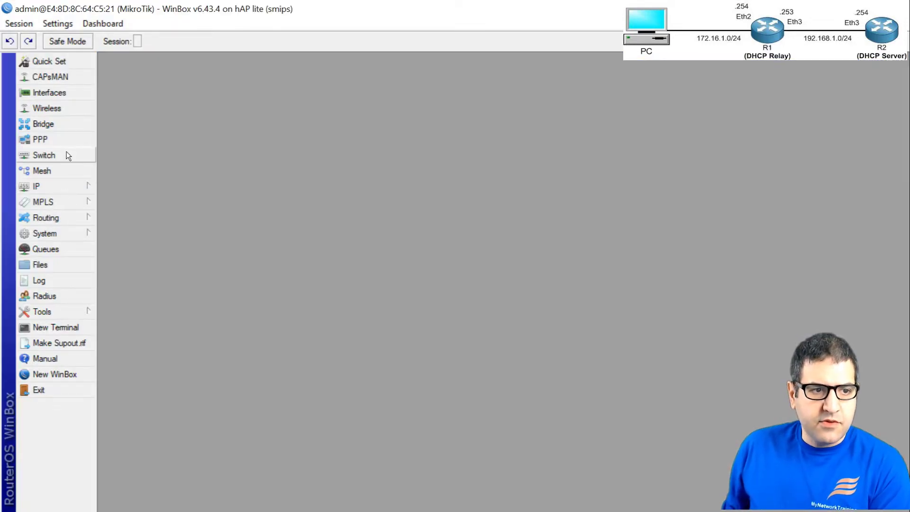
Change the router's System Identity from MikroTik to R2
left_click(59, 237)
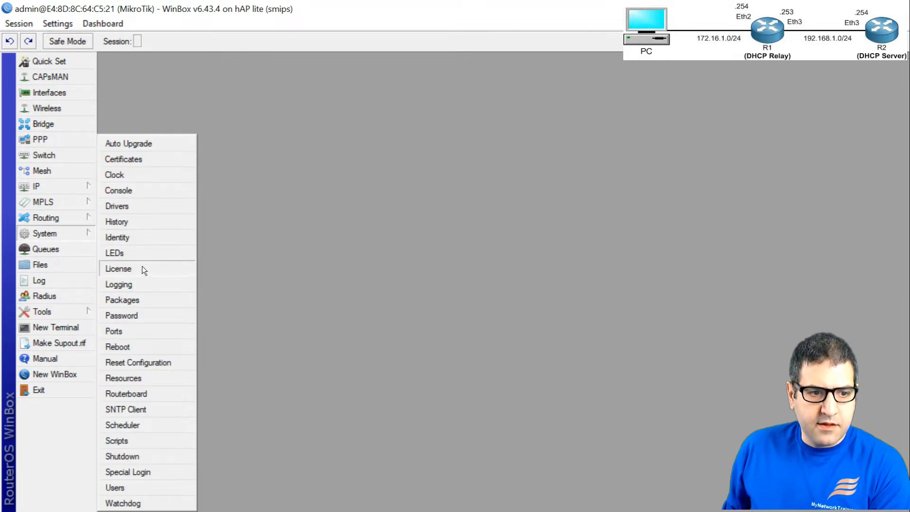
left_click(139, 237)
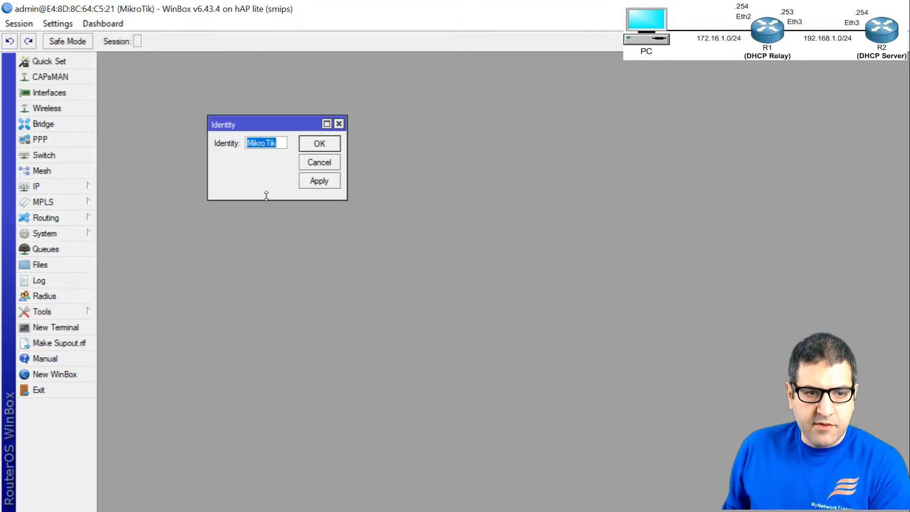
type("R2")
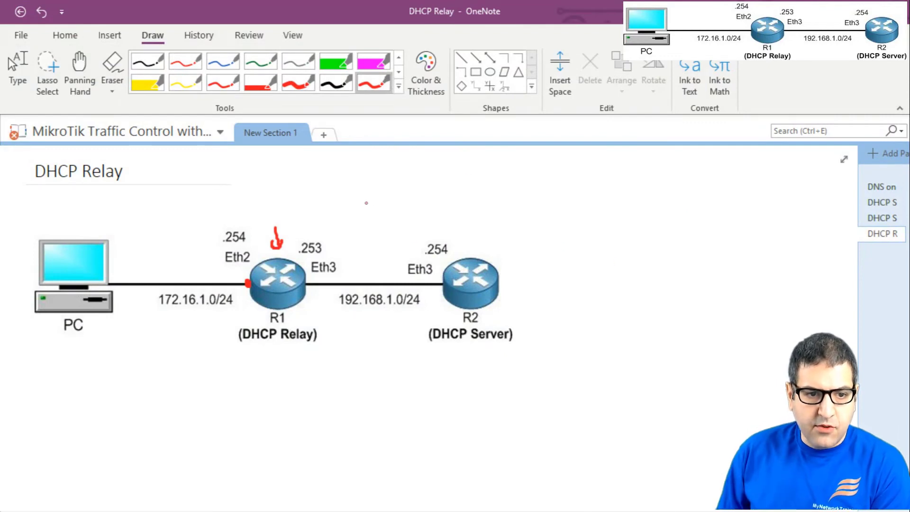
Draw red arrows over both Eth3 ports with a double-headed arrow between them
left_click_drag(324, 228, 330, 228)
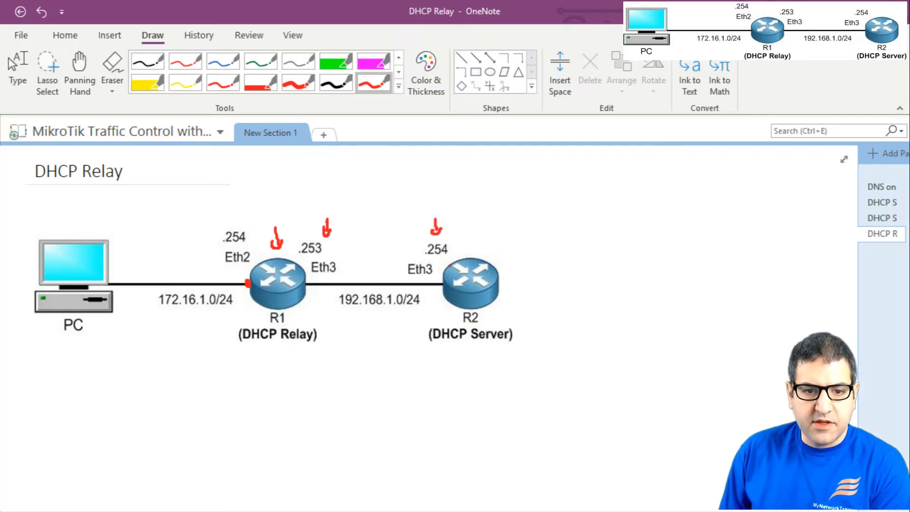
mouse_move(348, 230)
left_mouse_down()
mouse_move(402, 219)
mouse_move(391, 231)
left_mouse_up()
left_click_drag(356, 221, 355, 238)
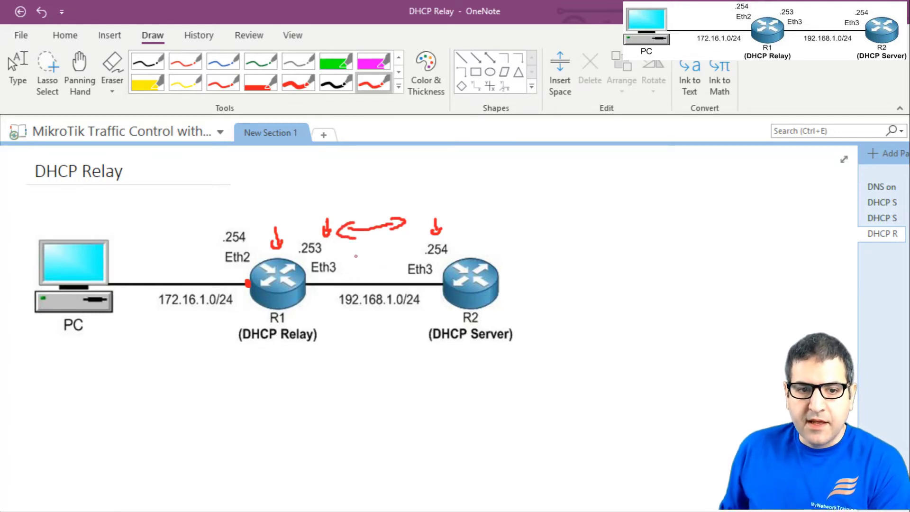
key("alt+Tab")
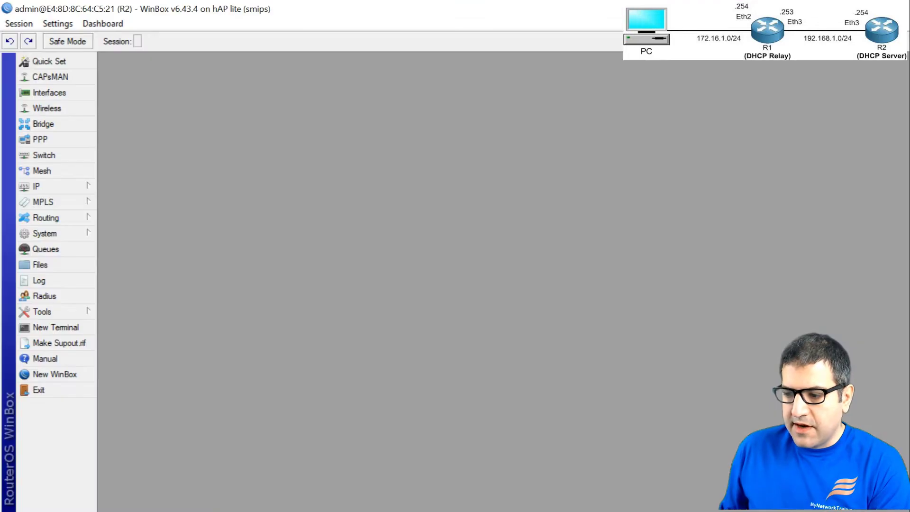
Add the IP address 192.168.1.254/24 on ether3 in R2's address list
left_click(82, 188)
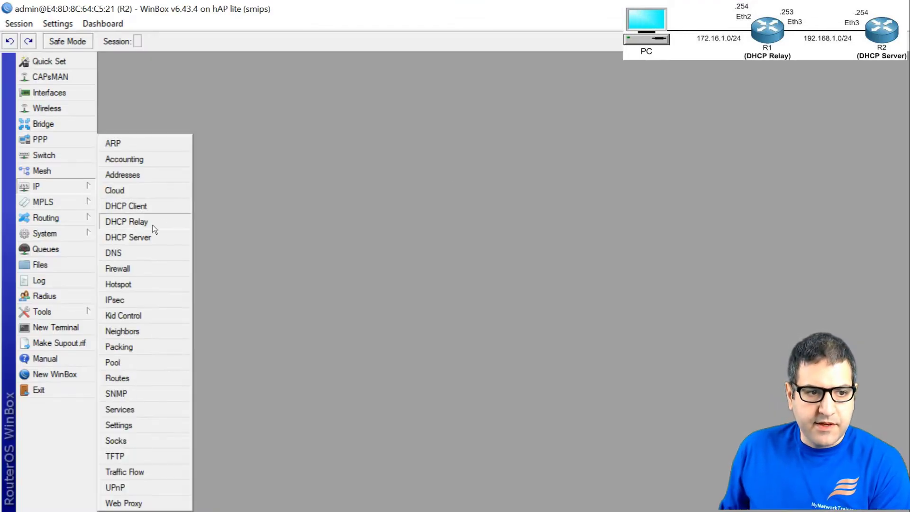
left_click(154, 176)
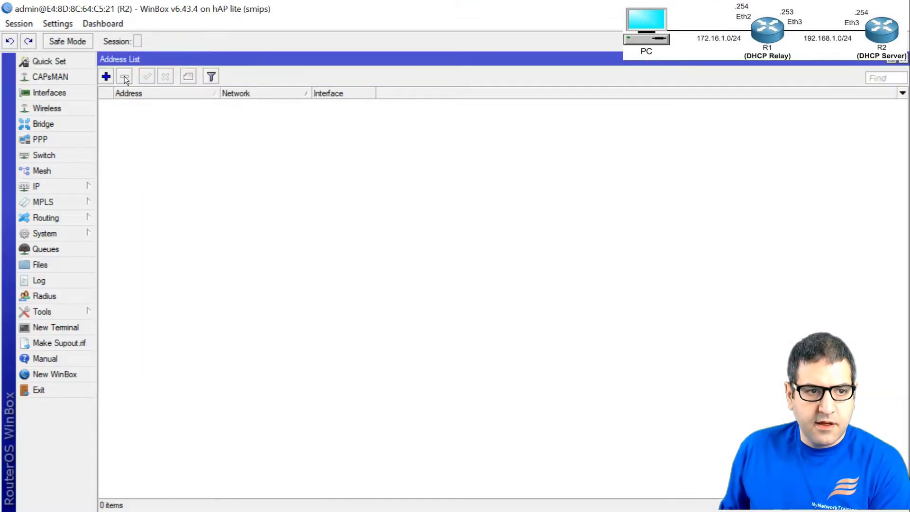
left_click(106, 78)
type("1920.")
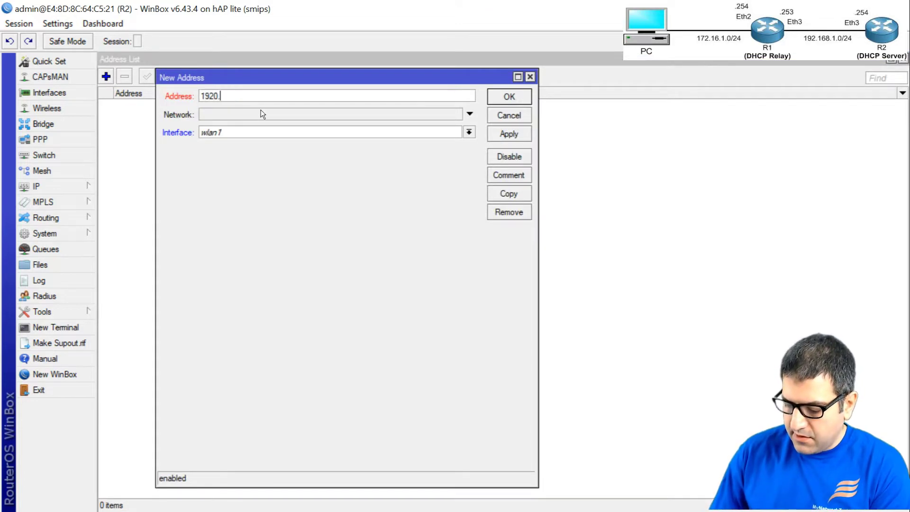
key("BackSpace")
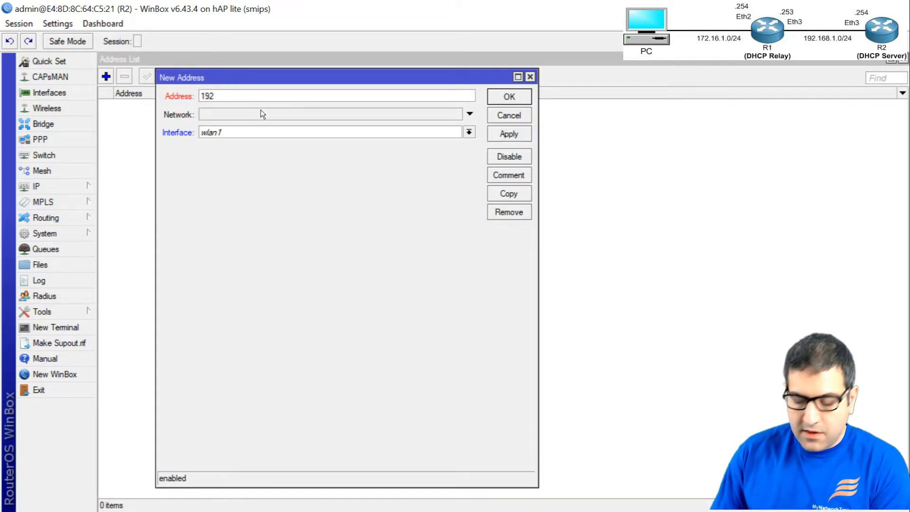
type(".168.1.2")
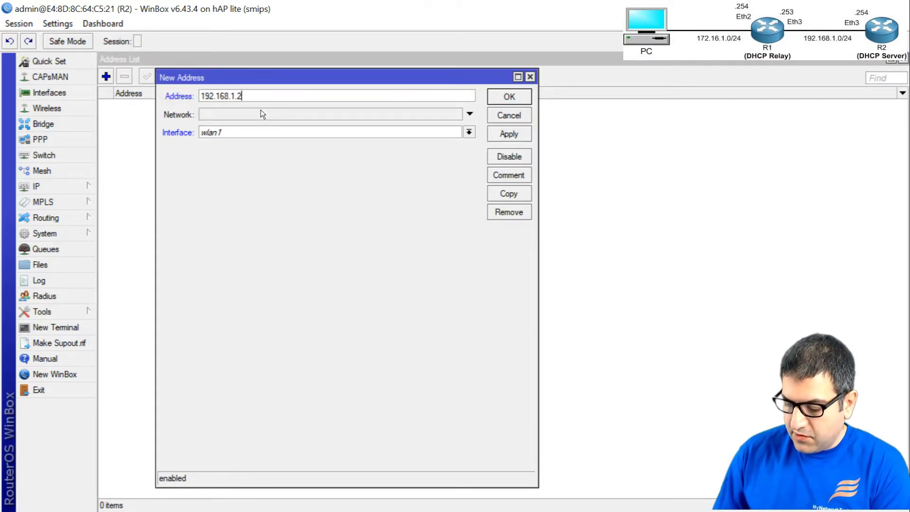
type("5")
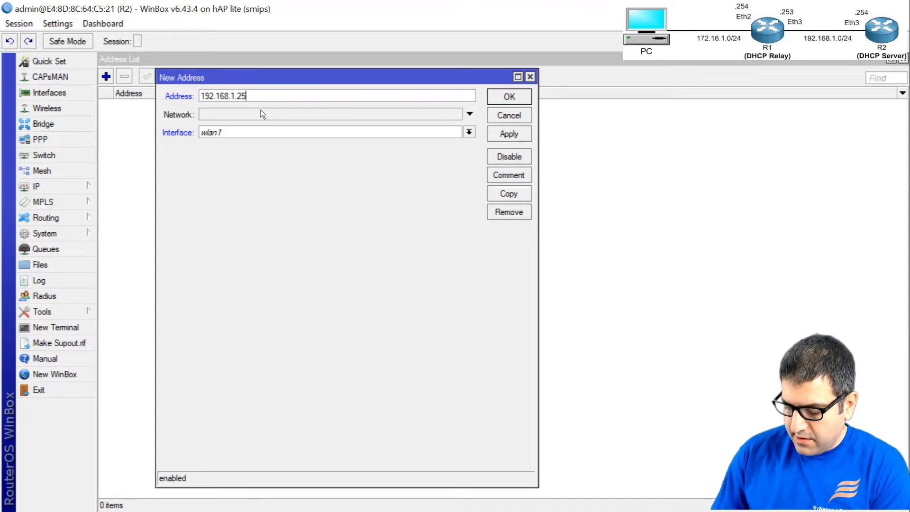
type("34/24")
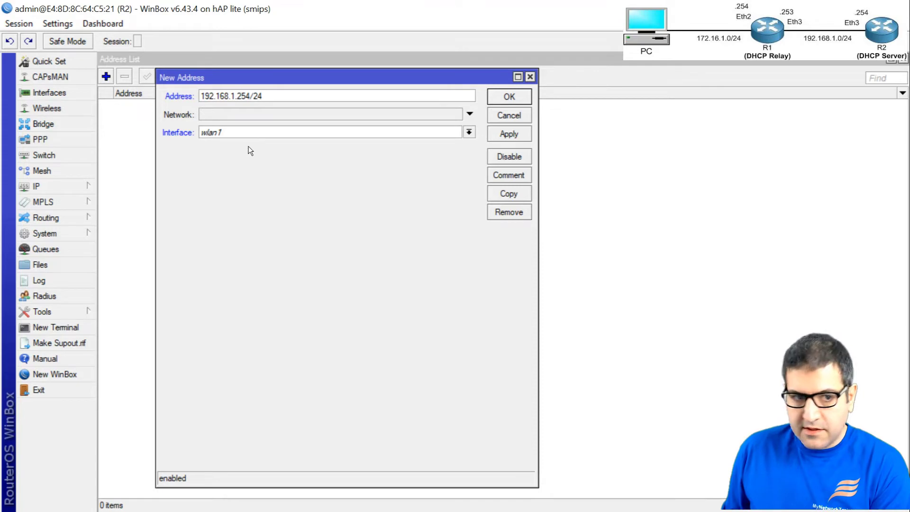
left_click(260, 133)
left_click(246, 161)
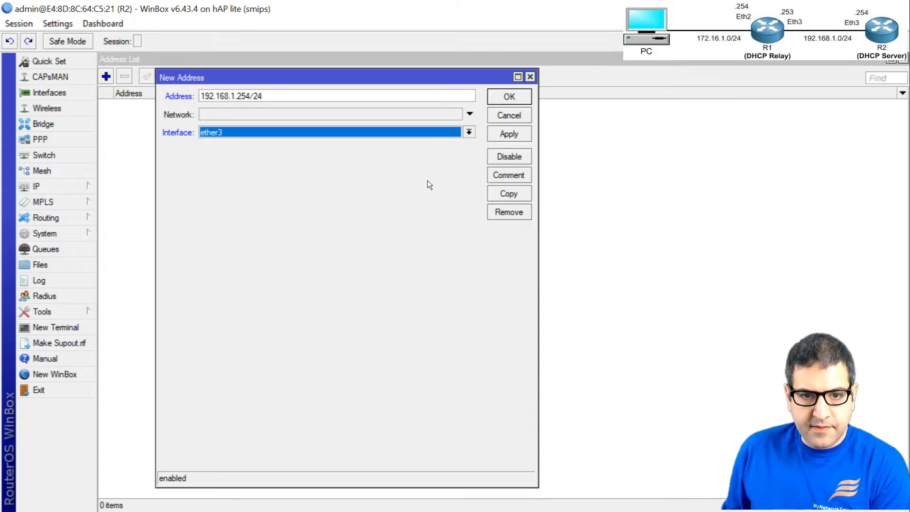
Comment the new address 'Connected to Eth3 of R1' and save it
left_click(515, 177)
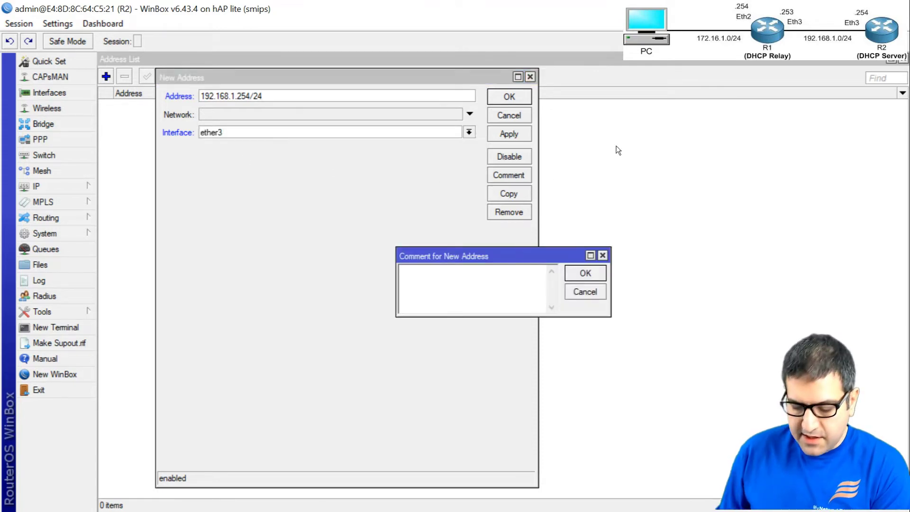
type("Connec")
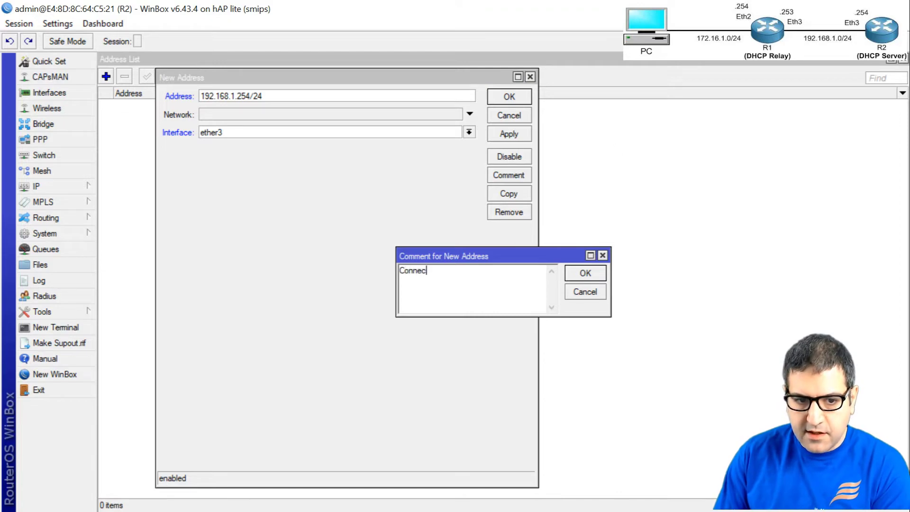
type("ted to Et")
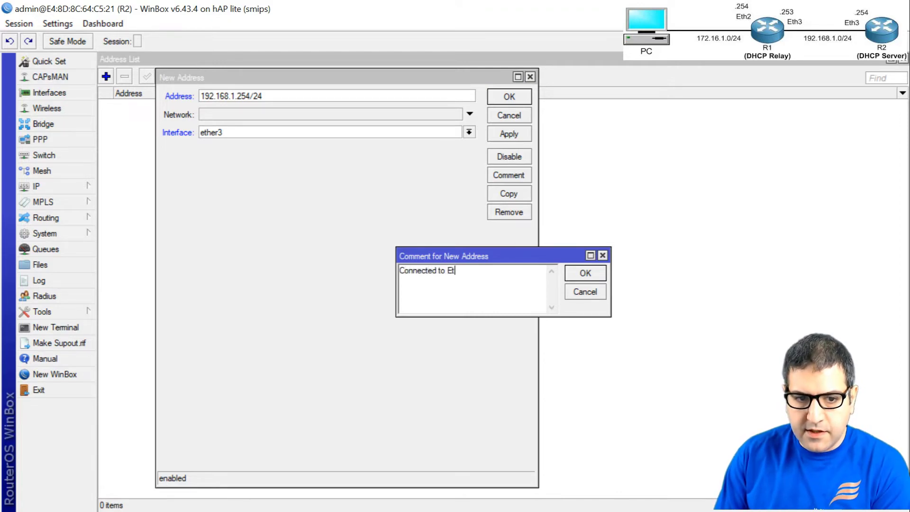
type("h3 of R1")
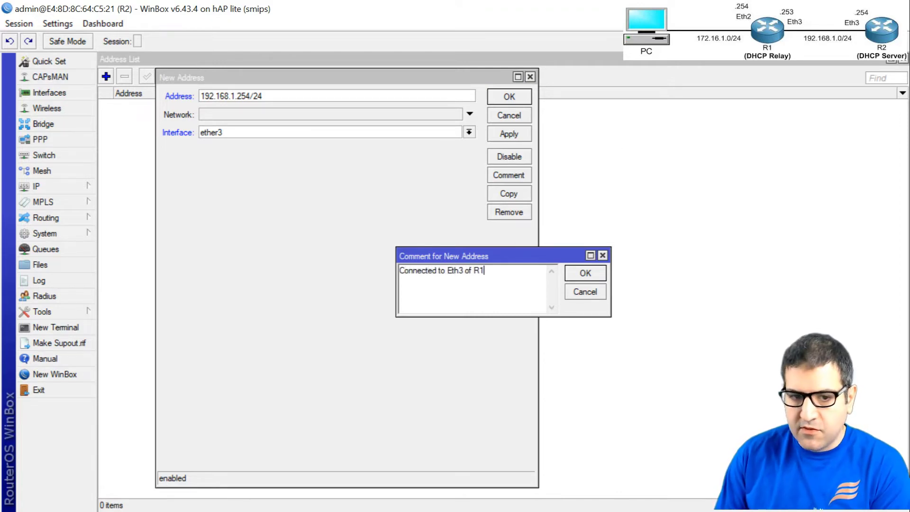
left_click(584, 273)
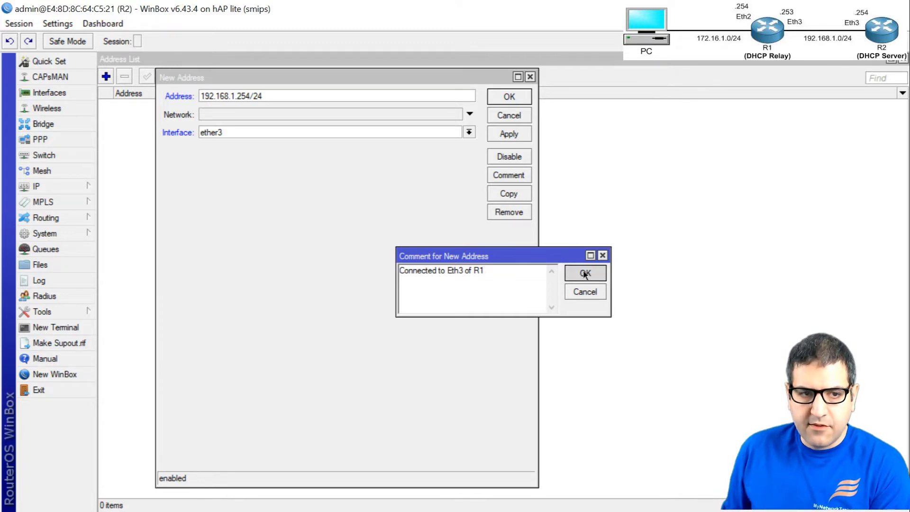
left_click(510, 97)
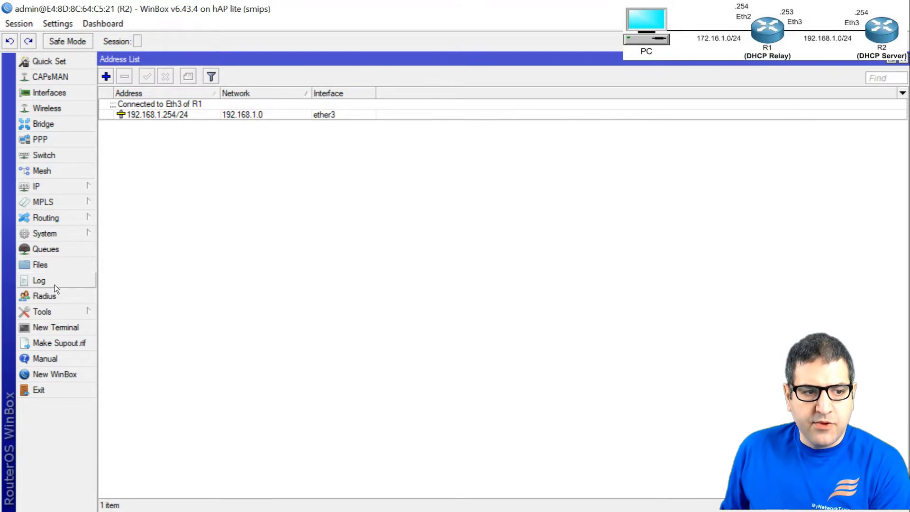
left_click(56, 328)
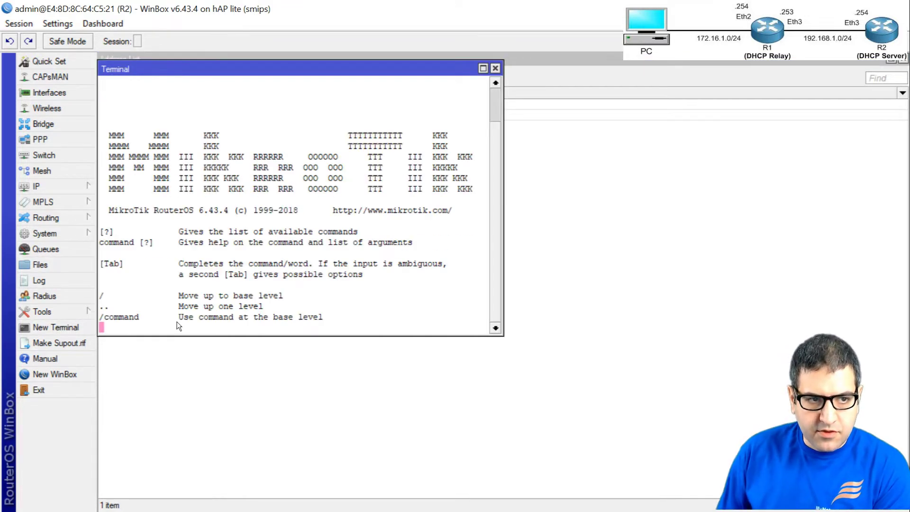
Ping 192.168.1.253 from R2's terminal and stop once replies arrive
type("ping ")
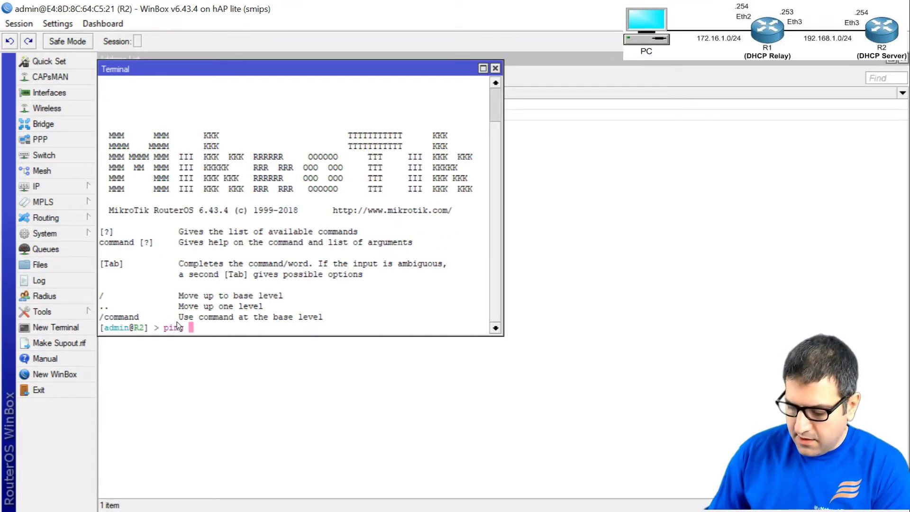
type("192.168.1.")
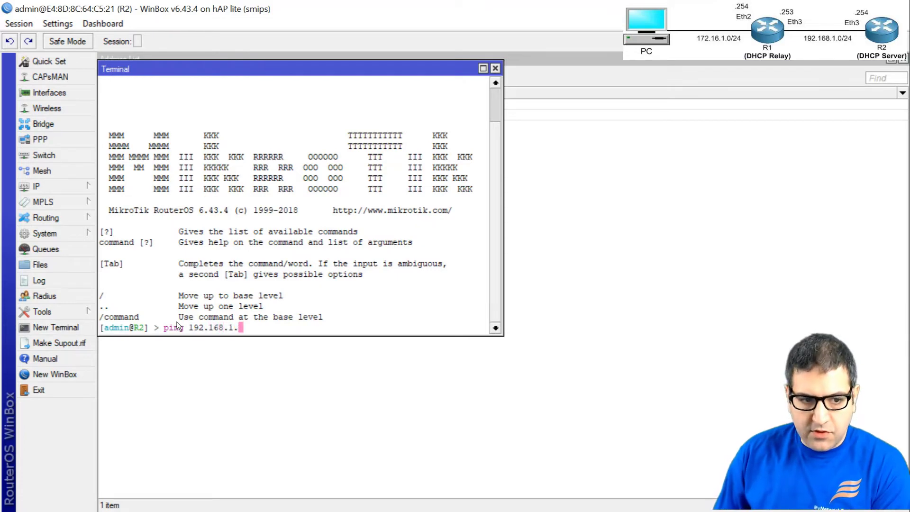
type("253")
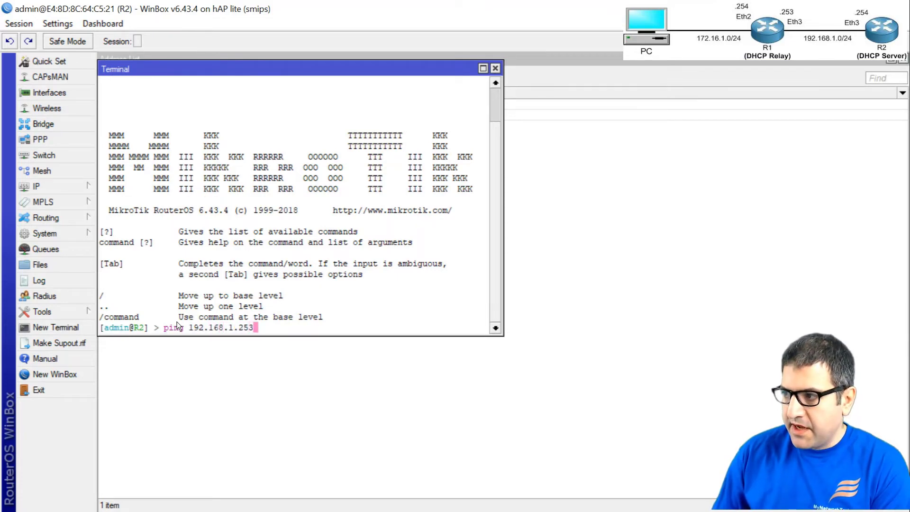
key("Return")
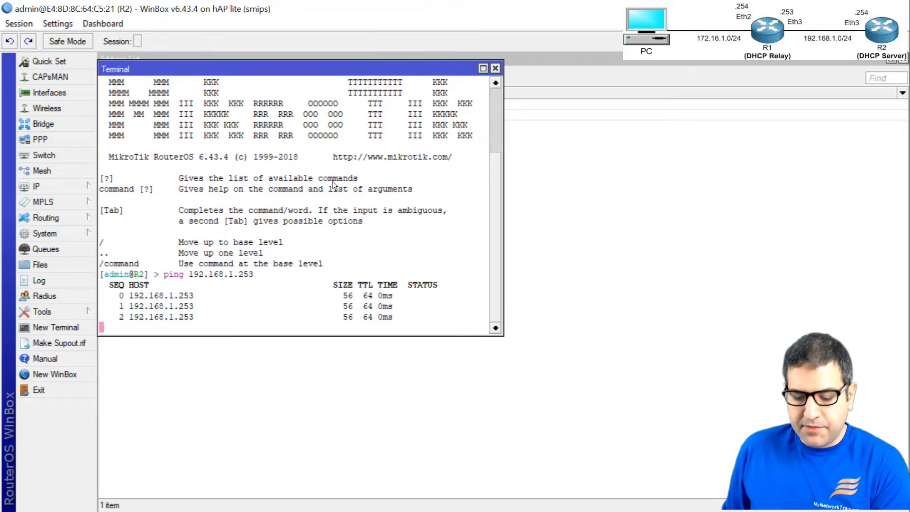
key("ctrl+c")
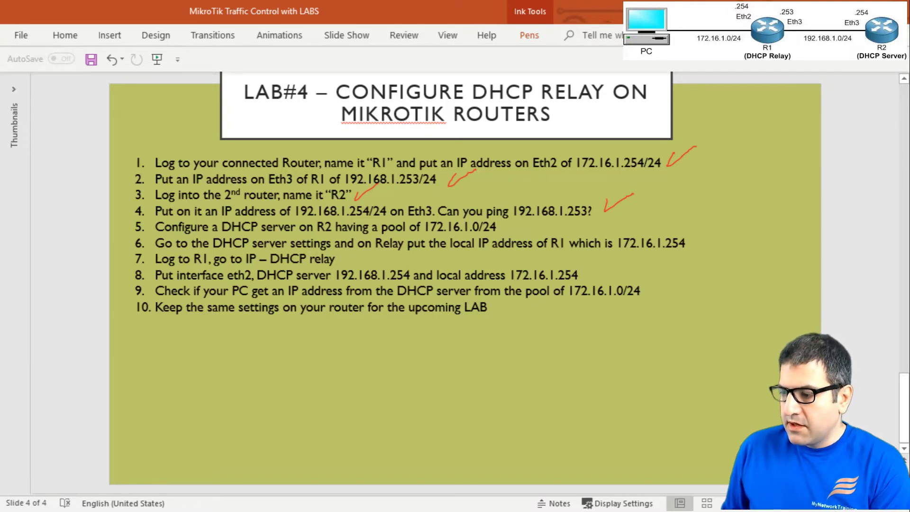
Undo the earlier red ink on the DHCP Relay diagram
key("alt+Tab")
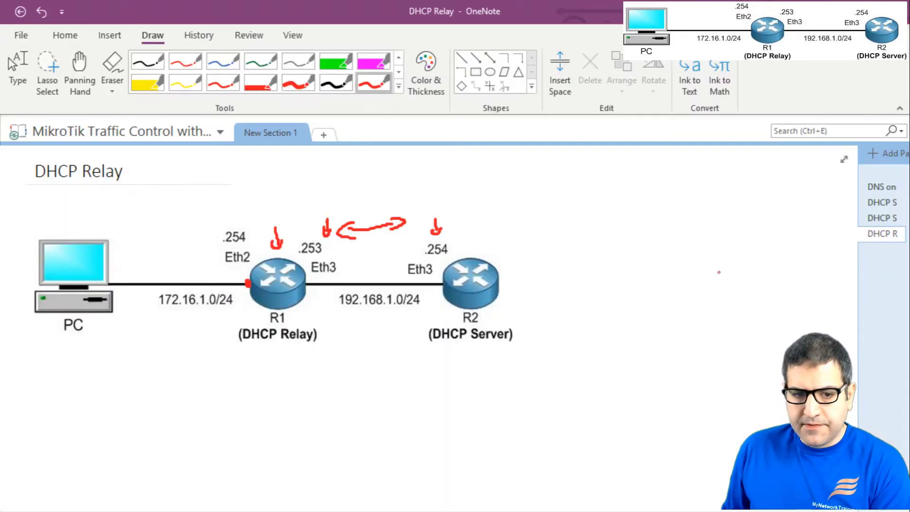
key("ctrl+z")
key("ctrl+z")
key("ctrl+z")
key("ctrl+z")
key("ctrl+z")
key("ctrl+z")
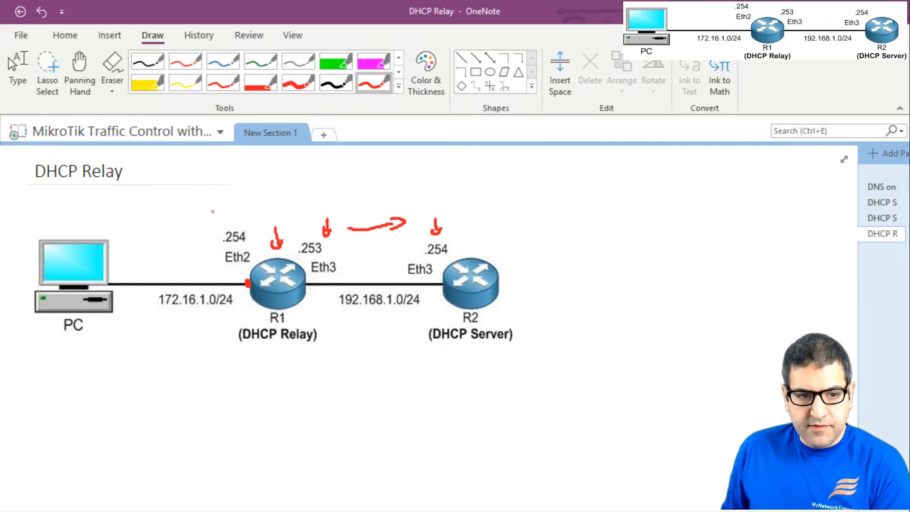
key("ctrl+z")
key("ctrl+z")
key("ctrl+z")
key("ctrl+z")
key("ctrl+z")
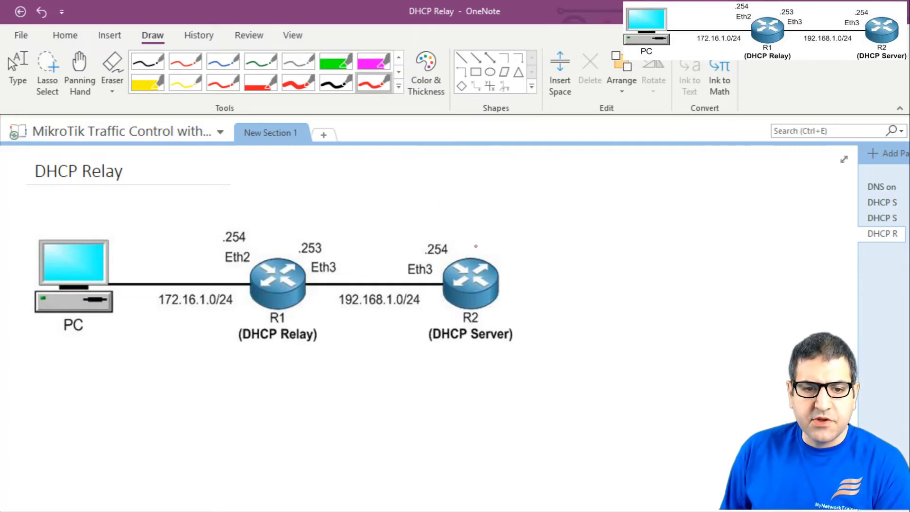
Draw a red arrow at R2, underline 172.16.1.0/24 and mark R1's Eth2
left_click_drag(473, 241, 479, 236)
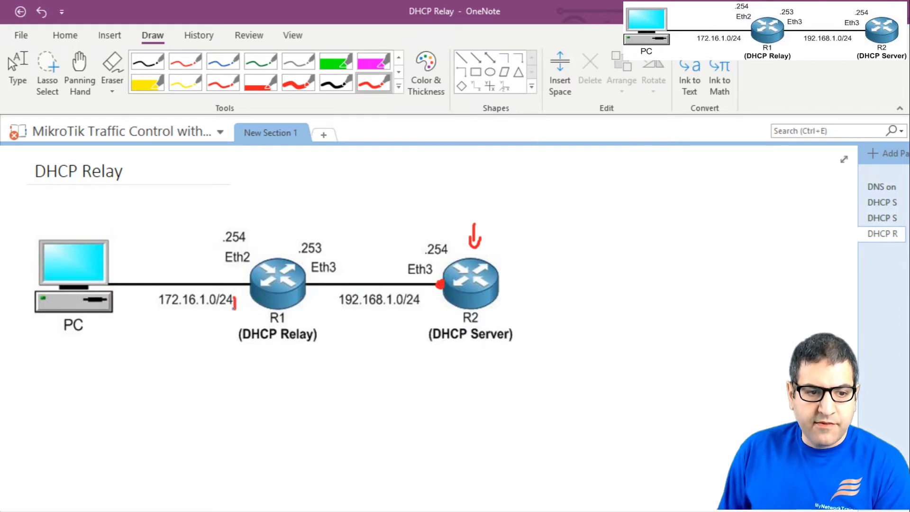
mouse_move(234, 309)
left_mouse_down()
mouse_move(147, 317)
mouse_move(147, 301)
left_mouse_up()
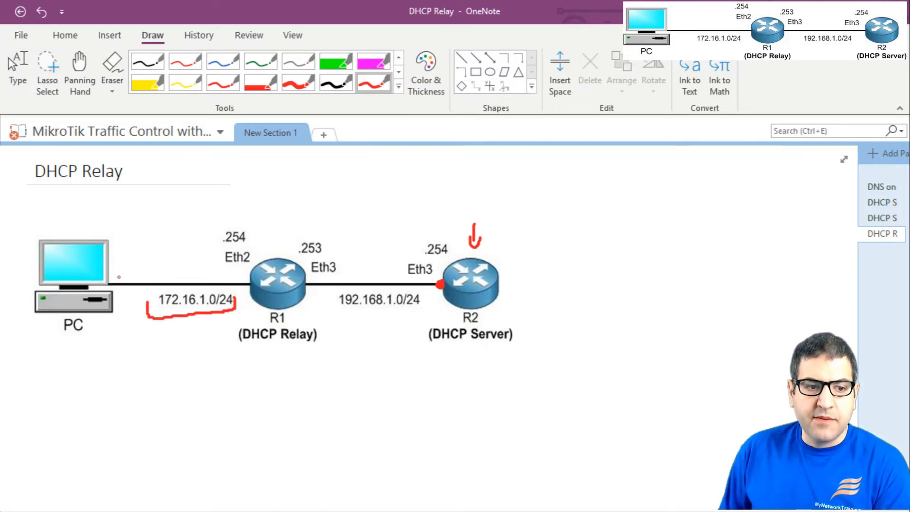
left_click(247, 283)
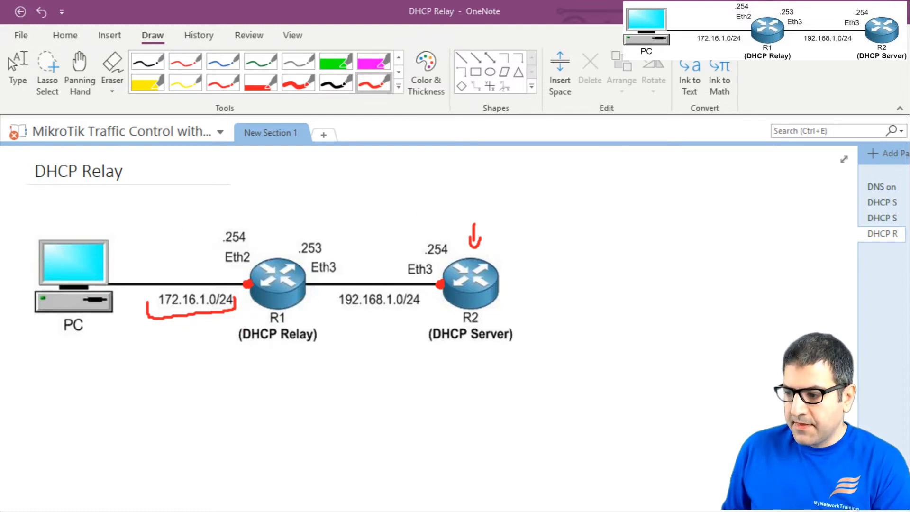
key("alt+Tab")
key("Escape")
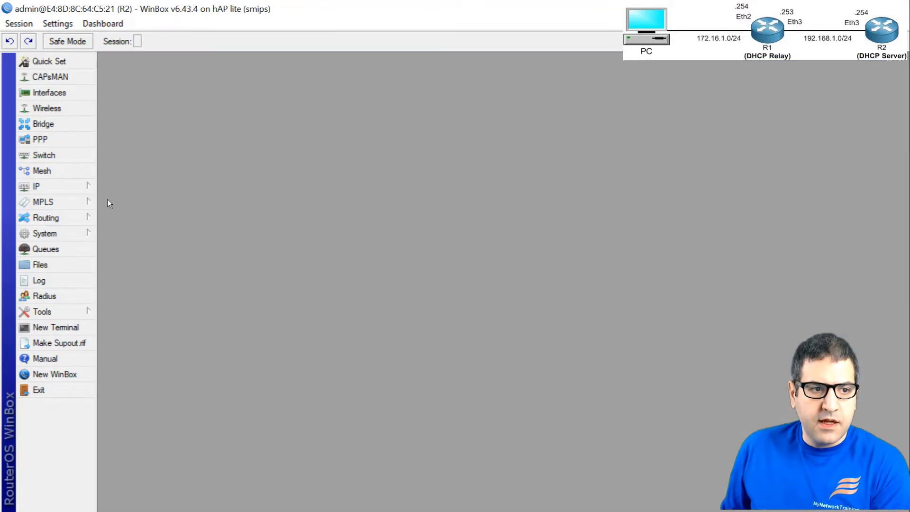
Start R2's DHCP Setup wizard with ether3 as the server interface
left_click(66, 189)
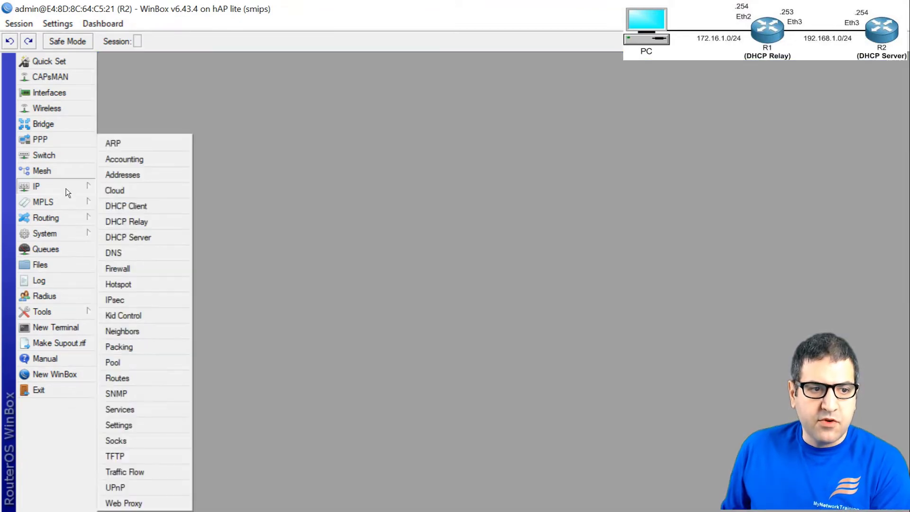
left_click(122, 240)
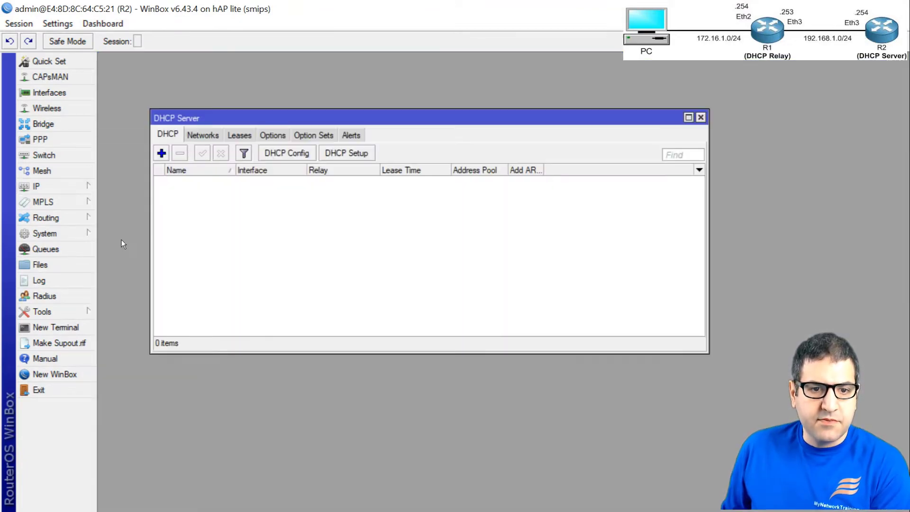
left_click(338, 152)
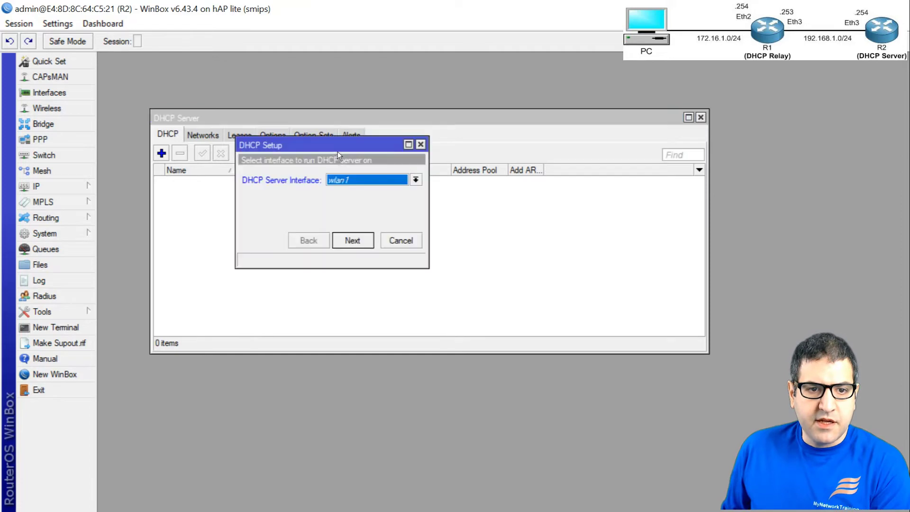
left_click(350, 180)
left_click(344, 213)
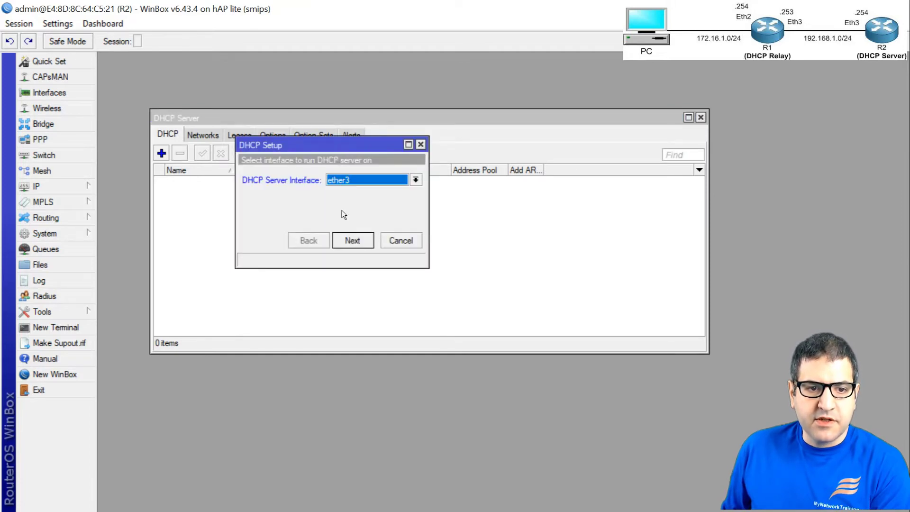
left_click(352, 240)
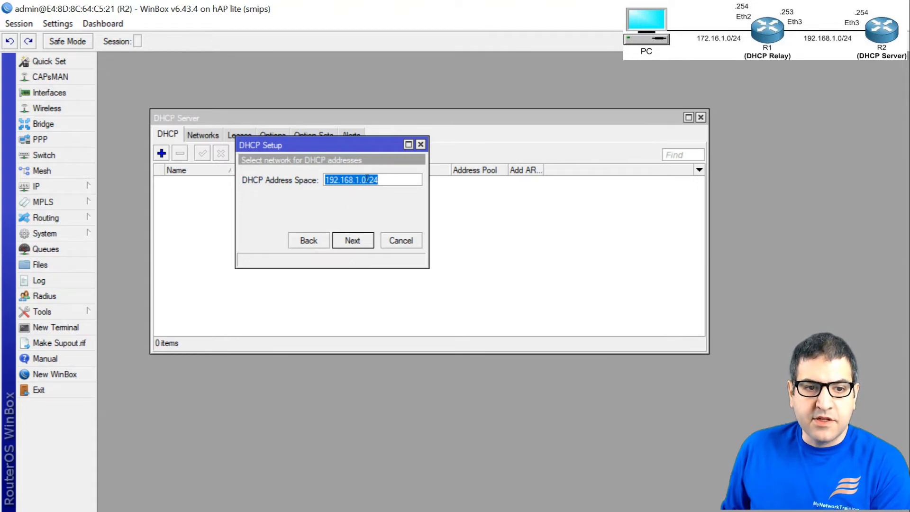
Change the DHCP address space to 172.16.1.0/24 and continue
left_click_drag(361, 180, 309, 162)
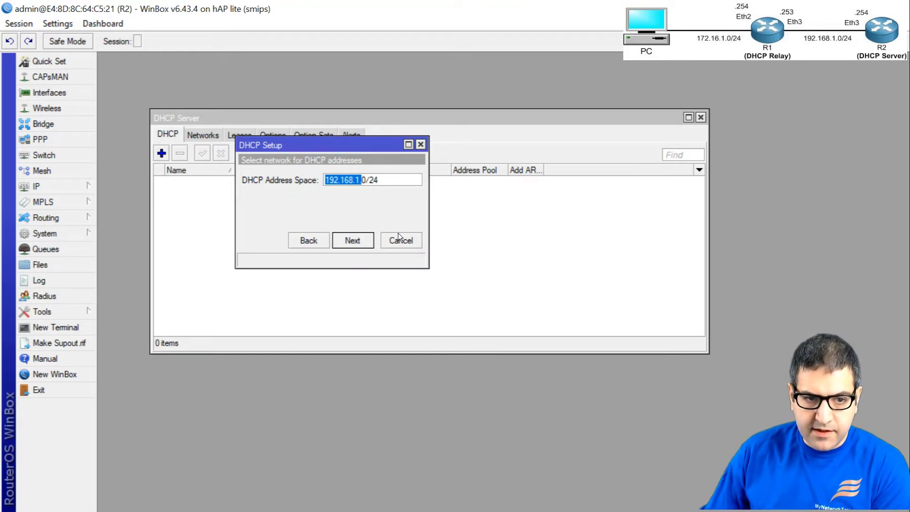
type("172.16.1")
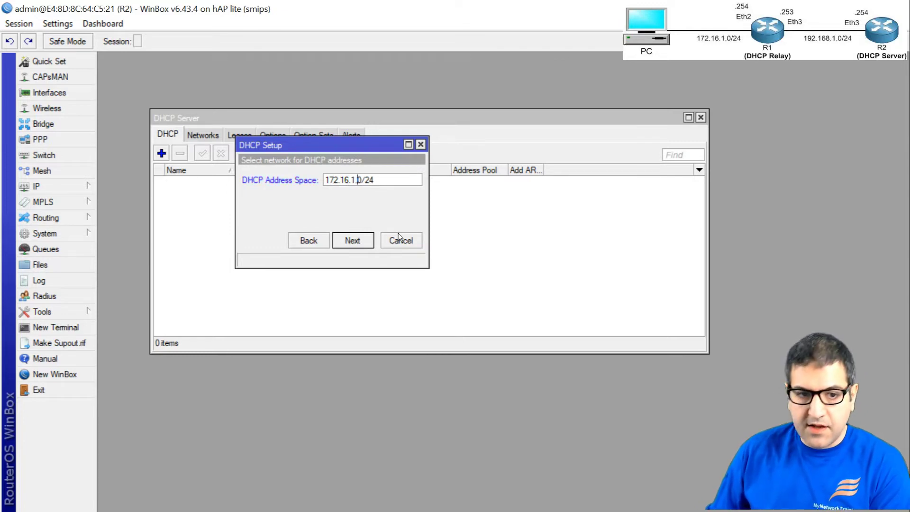
type(".")
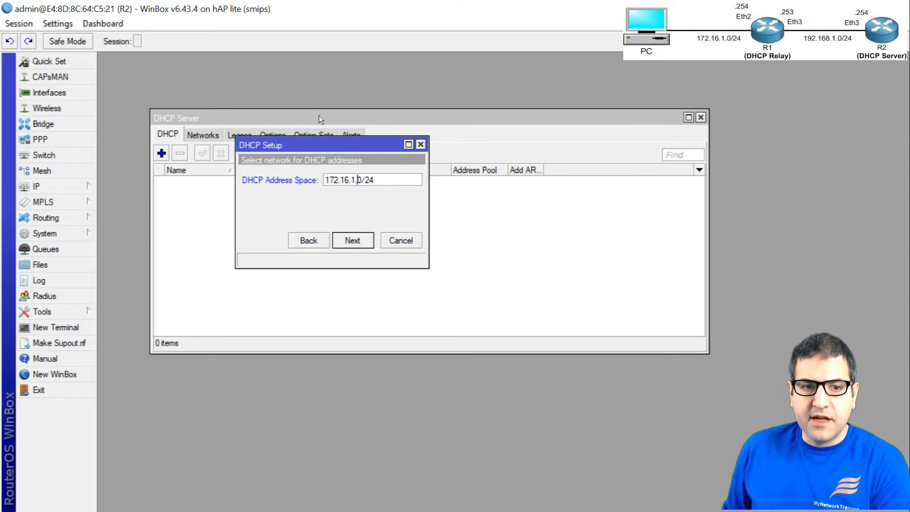
left_click(351, 241)
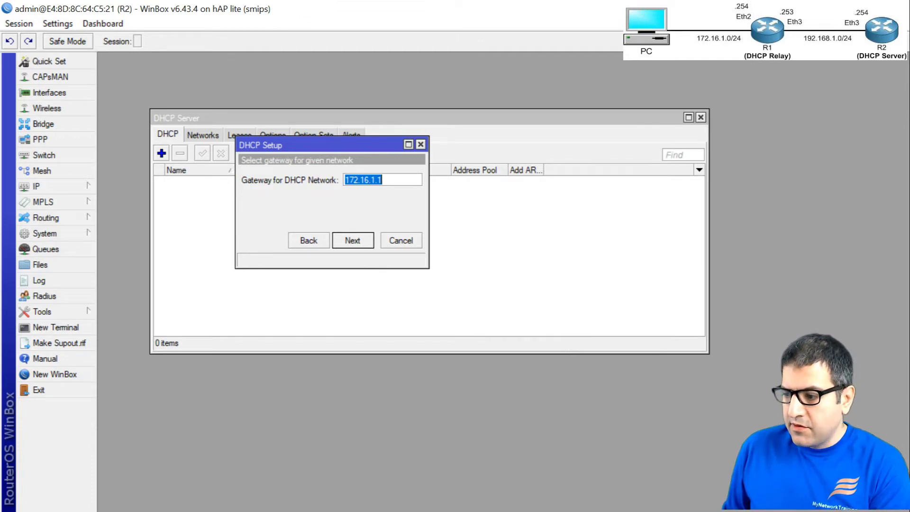
Underline the 172.16.1 network part and arrow R1's .254 address in red
key("alt+Tab")
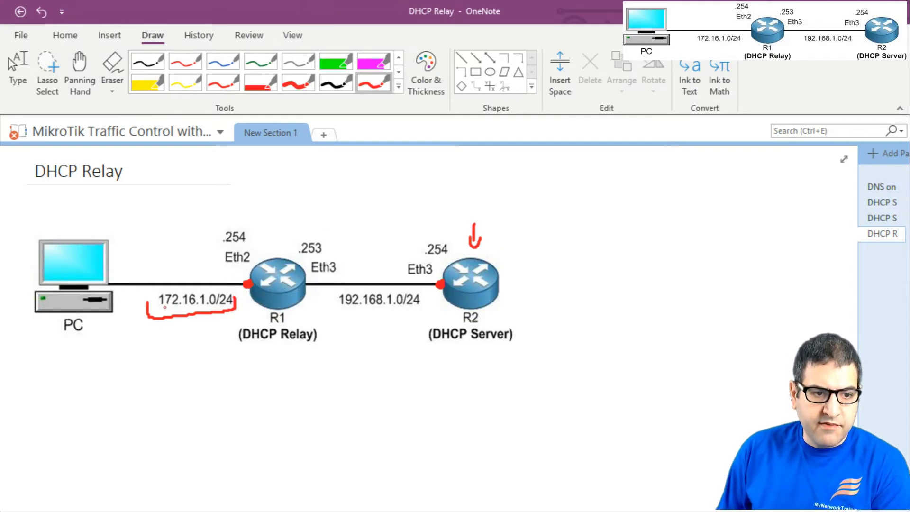
mouse_move(157, 304)
left_mouse_down()
mouse_move(161, 311)
mouse_move(208, 304)
left_mouse_up()
mouse_move(241, 205)
left_mouse_down()
mouse_move(242, 228)
mouse_move(247, 220)
left_mouse_up()
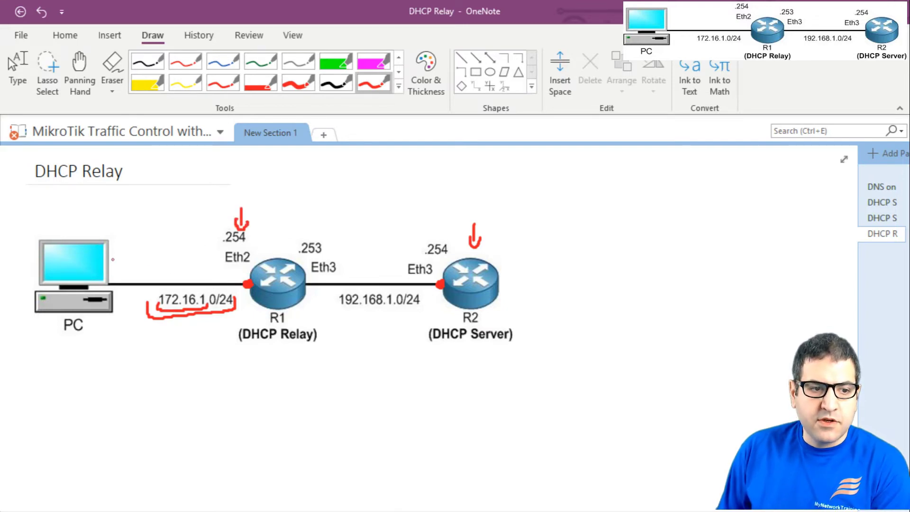
Trace the PC–R1 Eth2 link with red ink strokes
left_click_drag(116, 250, 226, 267)
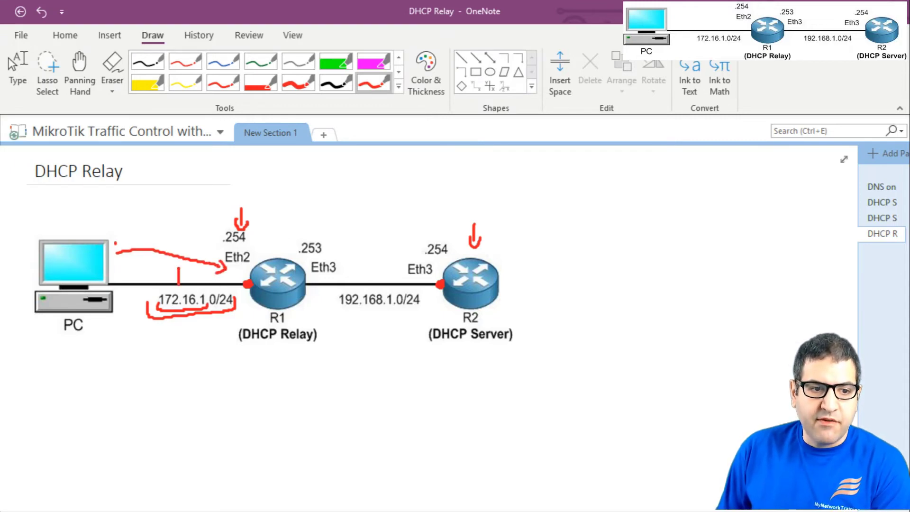
mouse_move(177, 263)
left_mouse_down()
mouse_move(202, 284)
mouse_move(199, 264)
left_mouse_up()
mouse_move(176, 231)
left_mouse_down()
mouse_move(179, 284)
mouse_move(201, 277)
left_mouse_up()
mouse_move(177, 278)
left_mouse_down()
mouse_move(157, 256)
mouse_move(178, 279)
left_mouse_up()
mouse_move(161, 245)
left_mouse_down()
mouse_move(184, 273)
mouse_move(164, 247)
left_mouse_up()
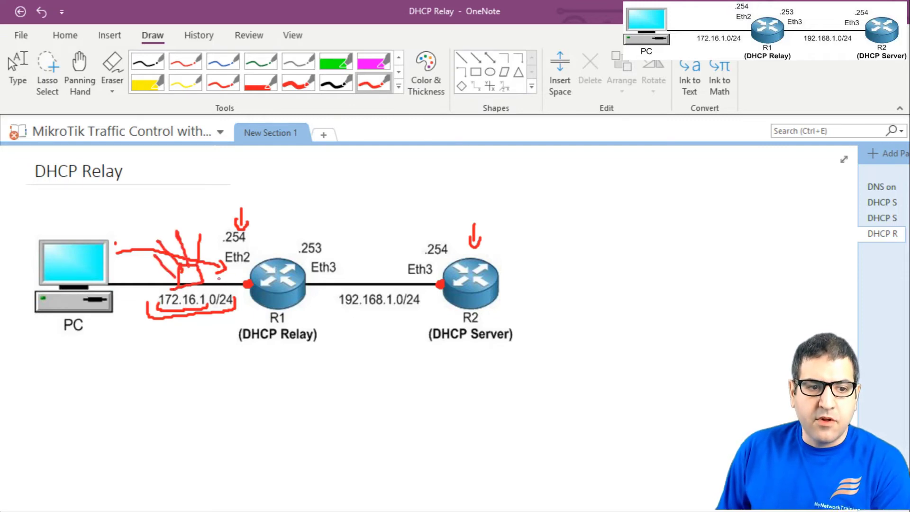
left_click_drag(180, 284, 246, 284)
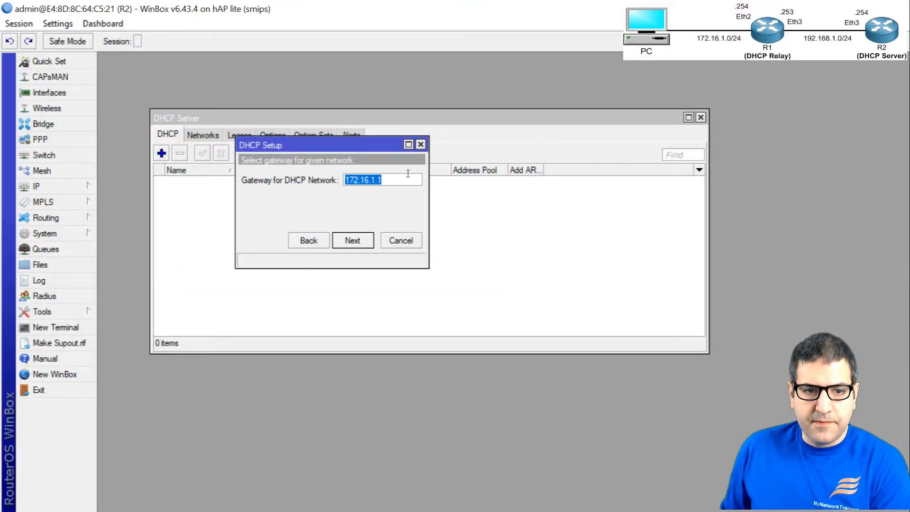
Set the DHCP gateway to 172.16.1.254 and clear the relay address
left_click(400, 180)
key("BackSpace")
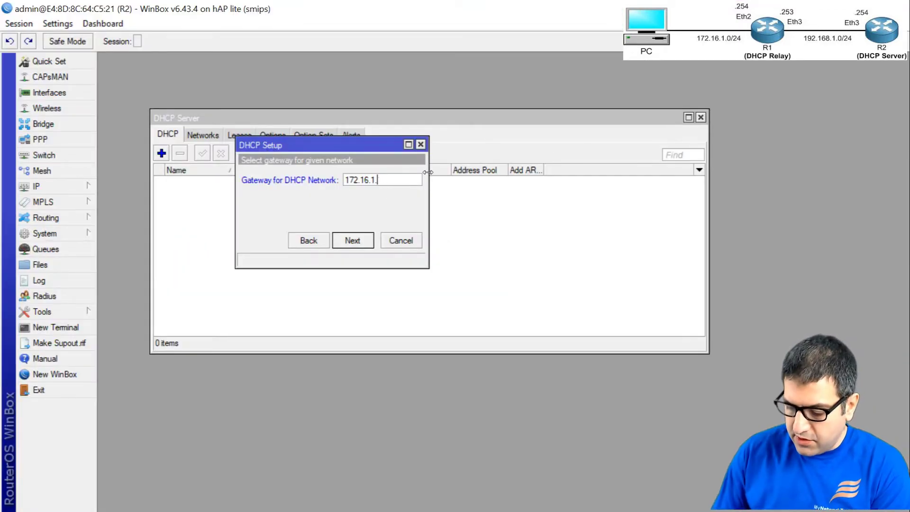
type("254")
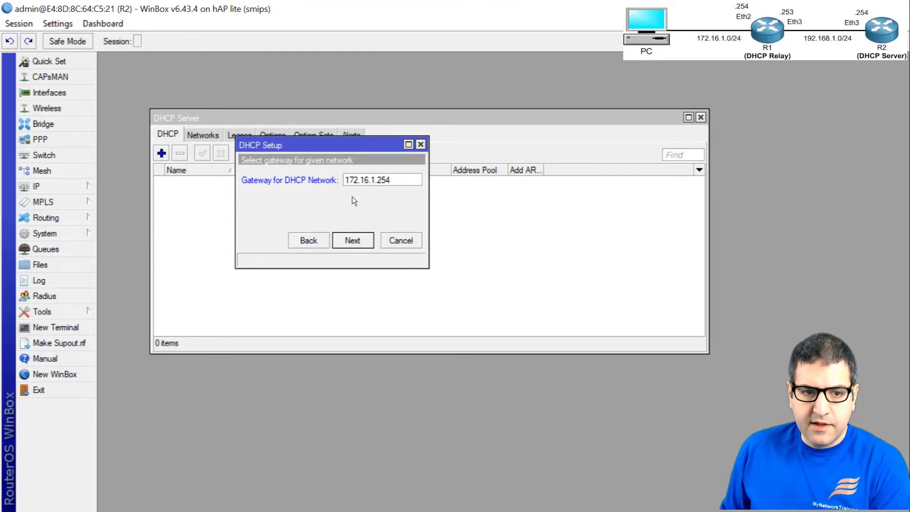
left_click(366, 242)
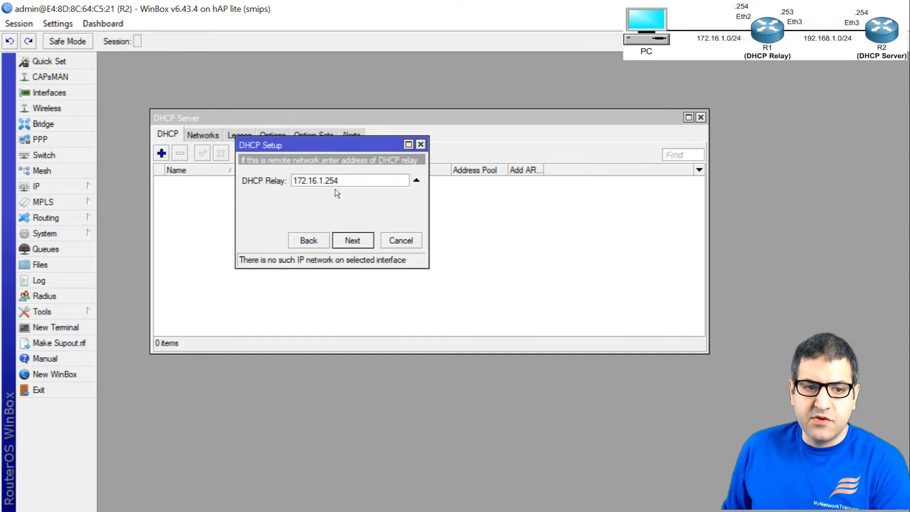
left_click(416, 182)
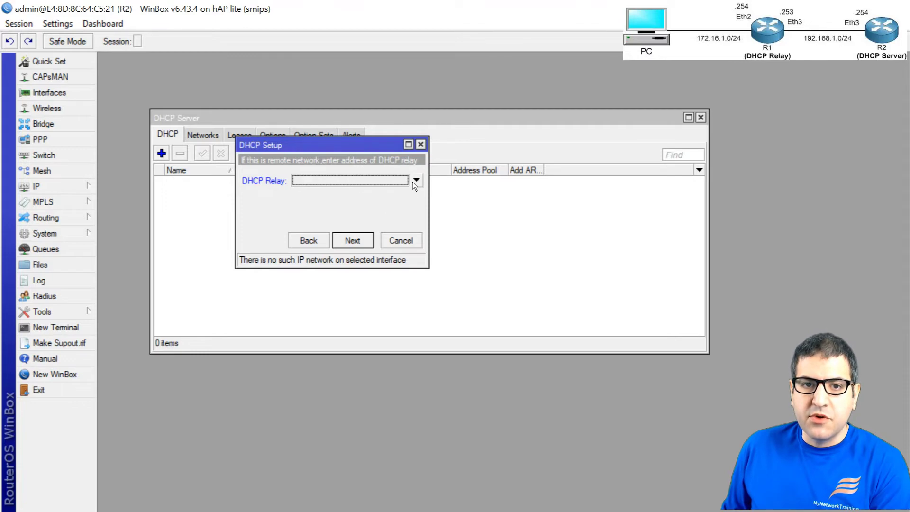
left_click(352, 241)
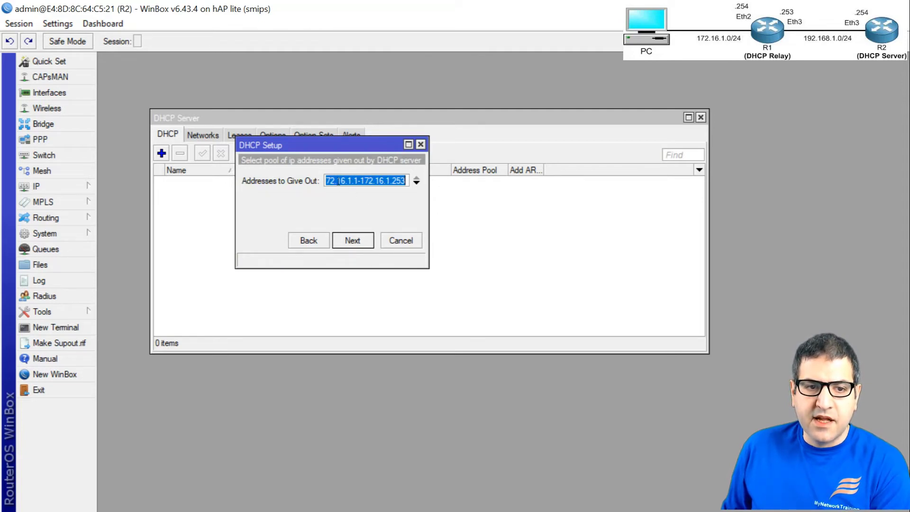
Keep the pool, set DNS 8.8.8.8, keep the 00:10:00 lease and finish setup
left_click_drag(337, 185, 397, 175)
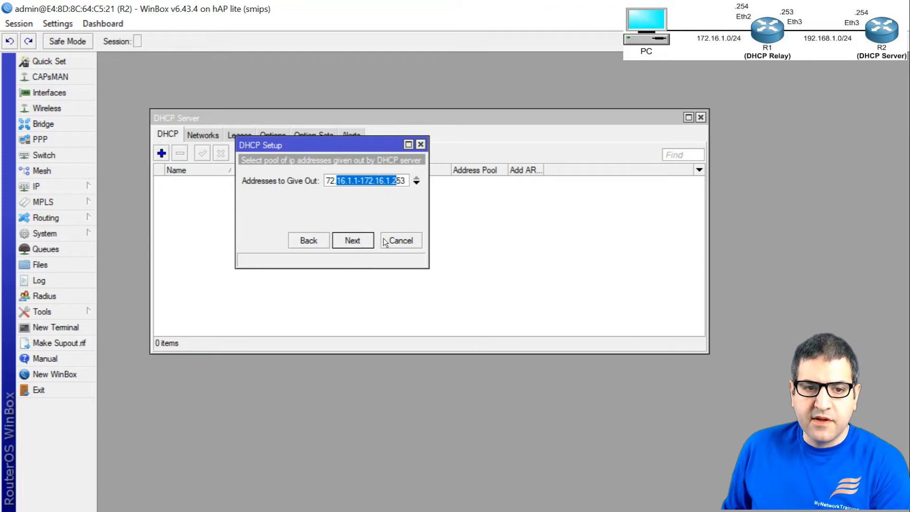
left_click(355, 241)
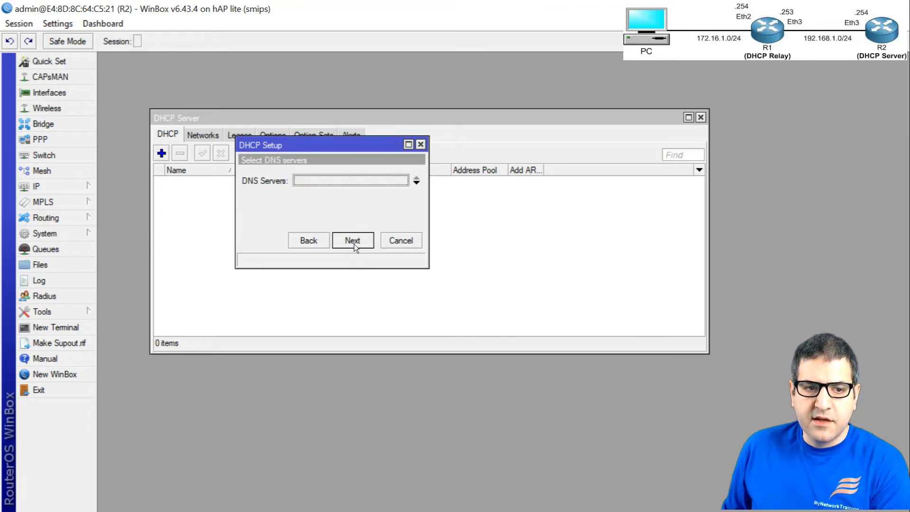
left_click(356, 180)
type("8.8.8.8")
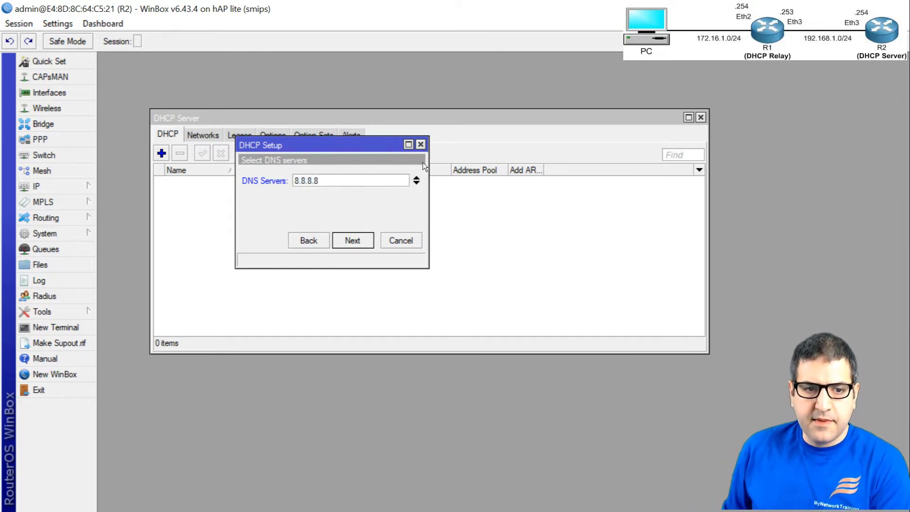
left_click(345, 243)
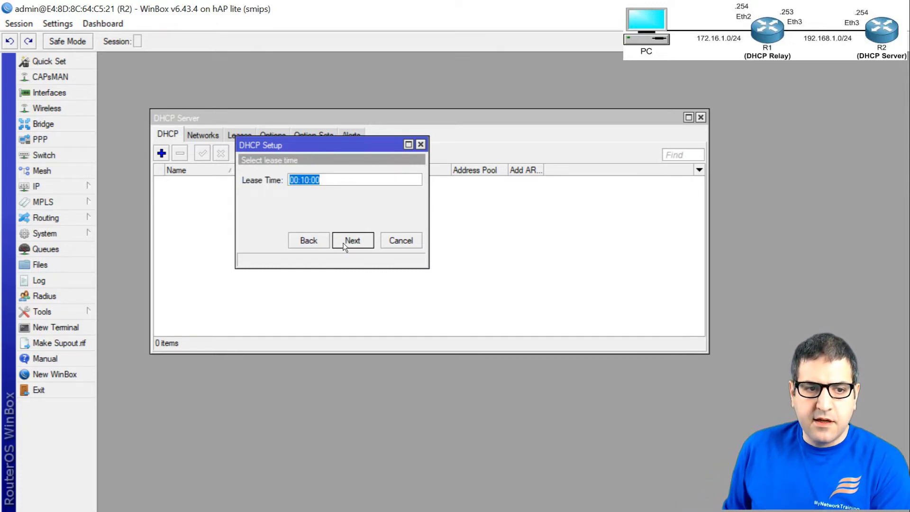
left_click(344, 243)
left_click(490, 276)
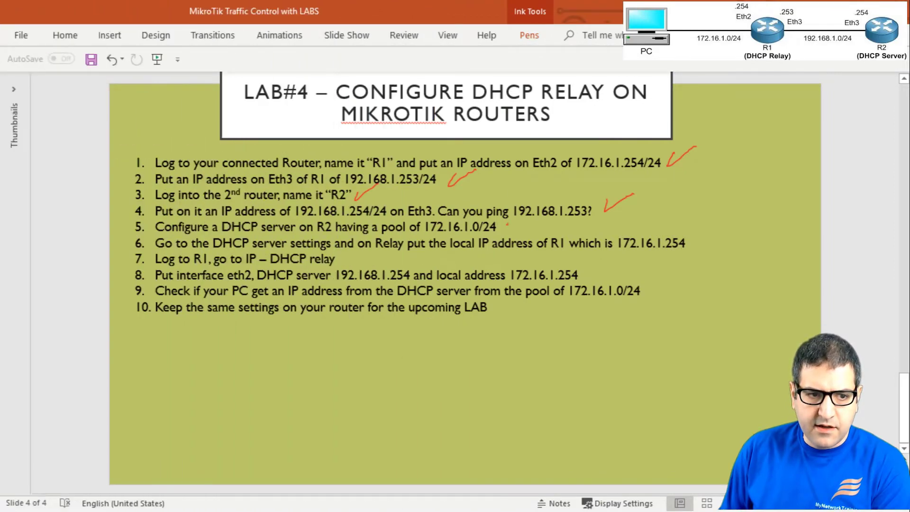
Complete the red tick beside lab step 5 and return to WinBox
left_click_drag(519, 223, 525, 221)
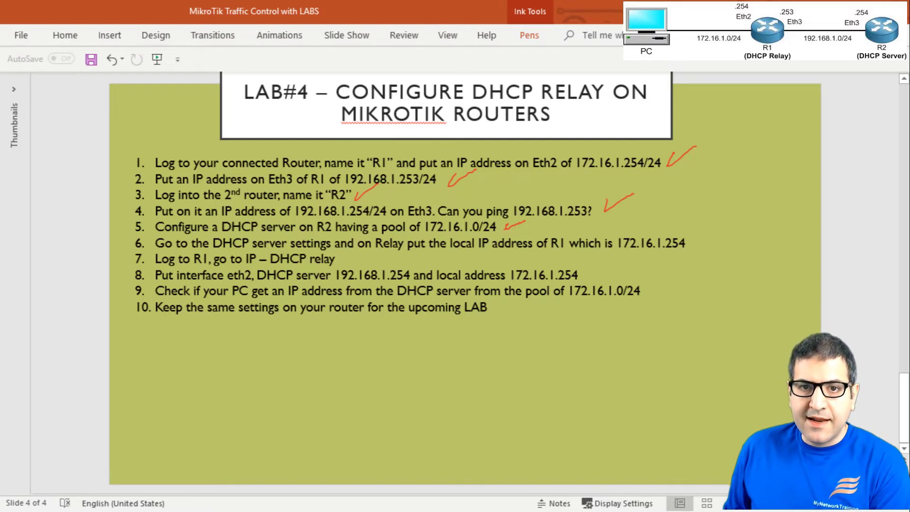
key("alt+Tab")
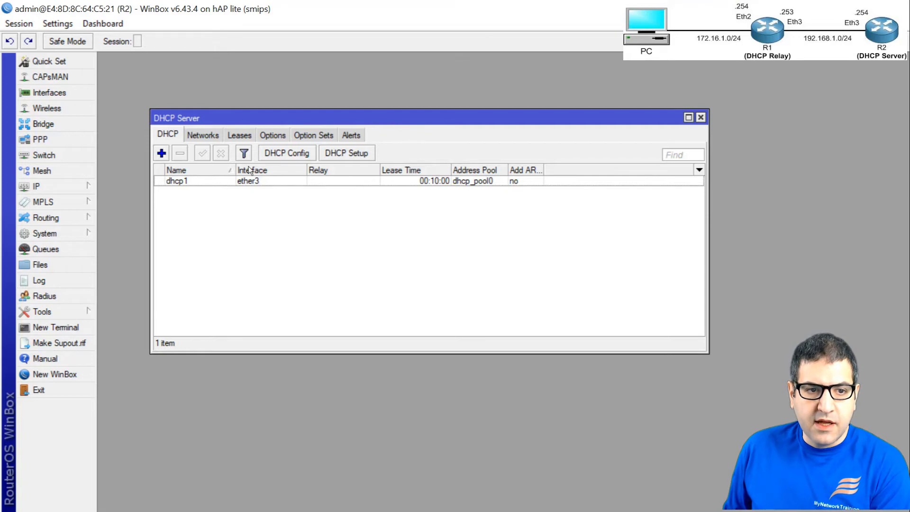
Cancel the setup wizard and enter relay address 172.16.1.254 in dhcp1's settings
left_click(332, 152)
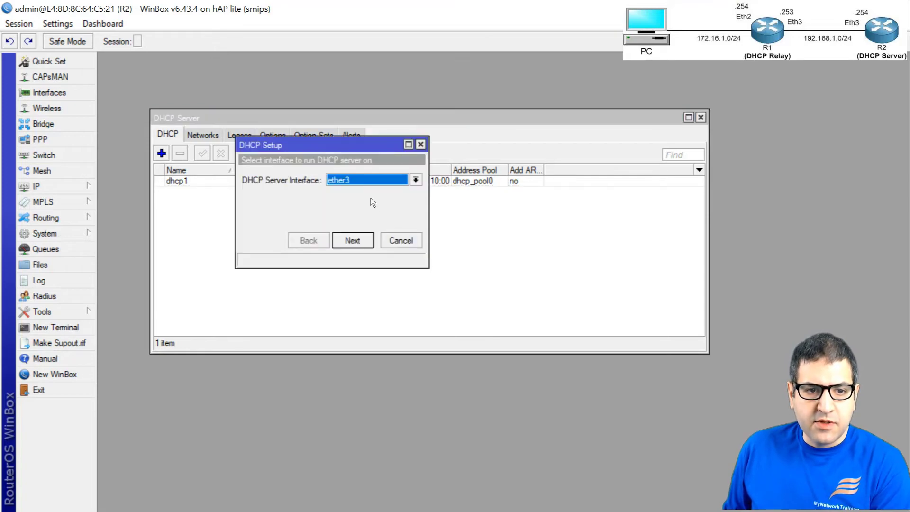
key("Escape")
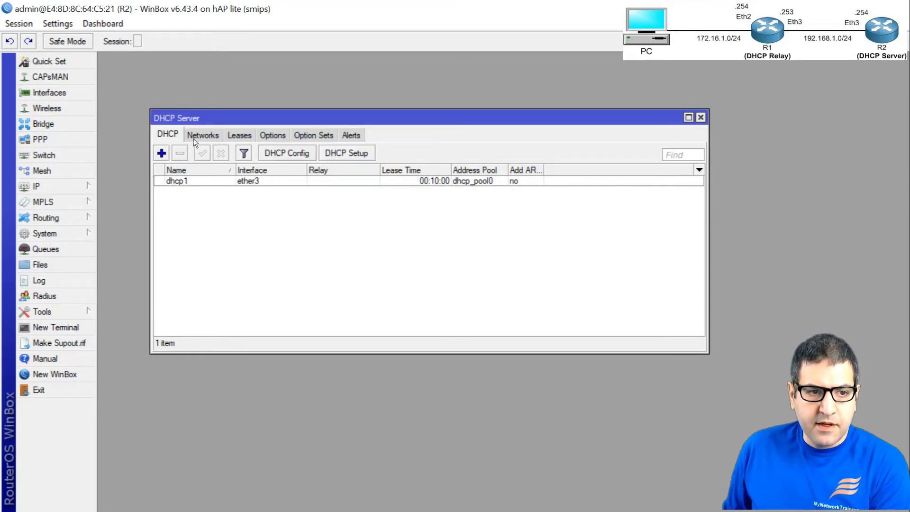
double_click(185, 180)
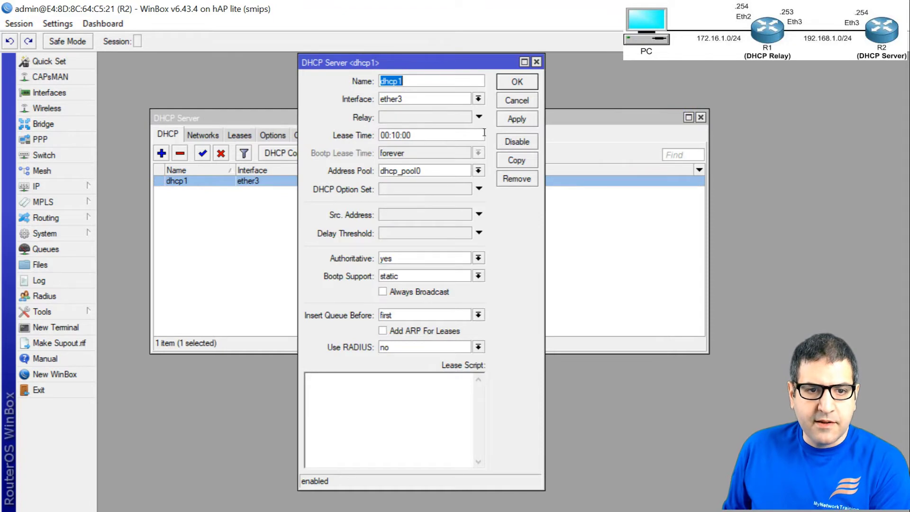
left_click(405, 117)
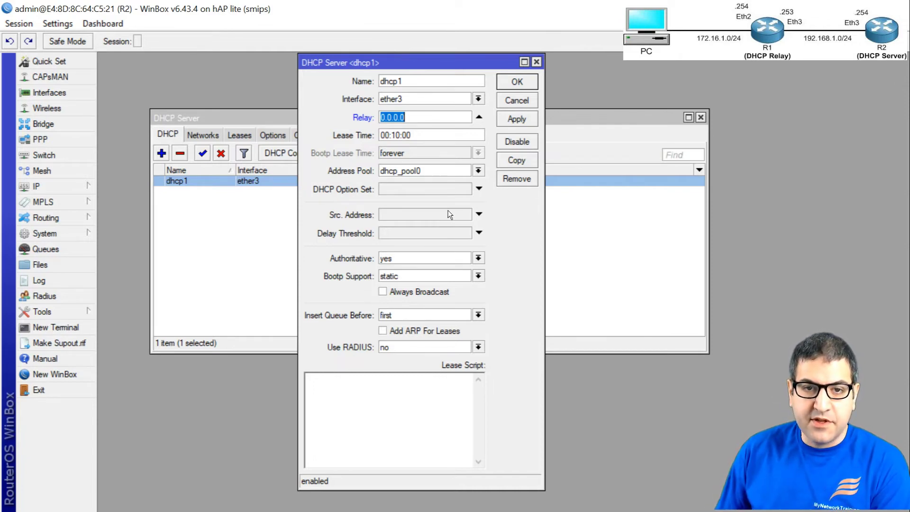
type("172.1")
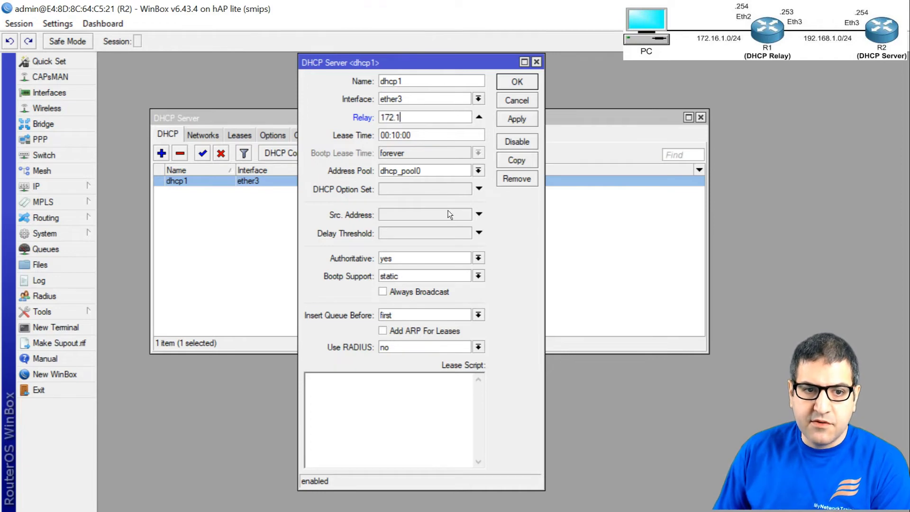
type("6.1.254")
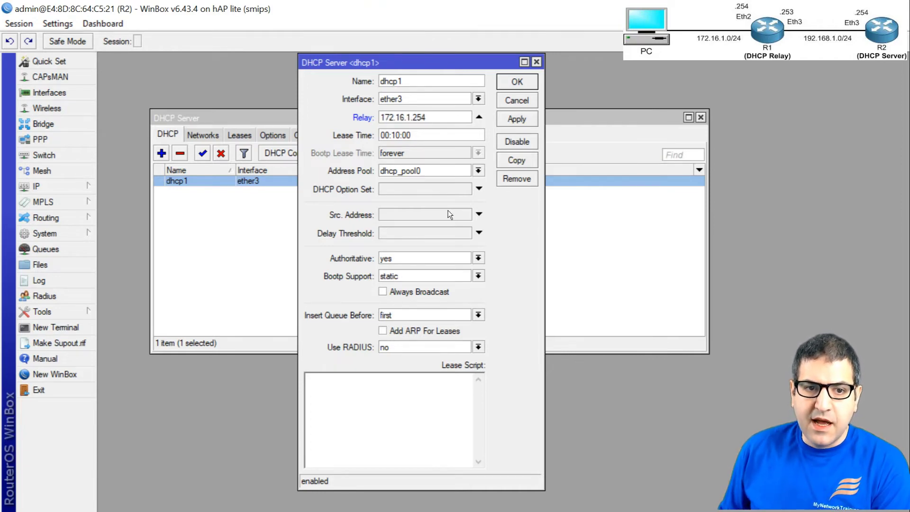
left_click_drag(419, 117, 382, 116)
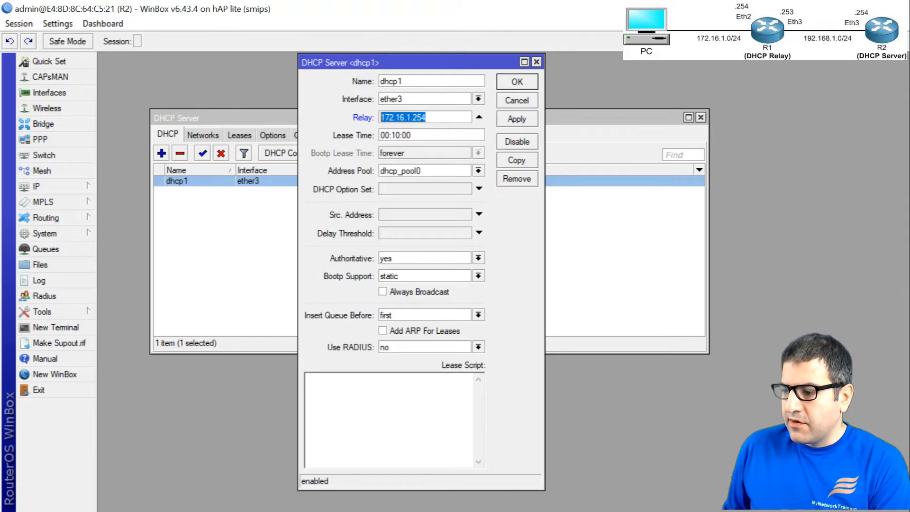
Erase the red scribbles around the PC–R1 link on the OneNote diagram
key("alt+Tab")
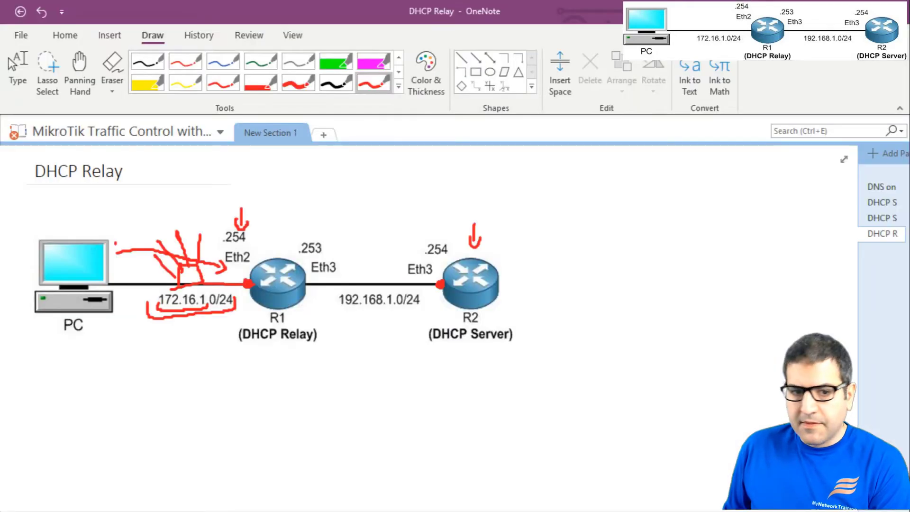
left_click(45, 69)
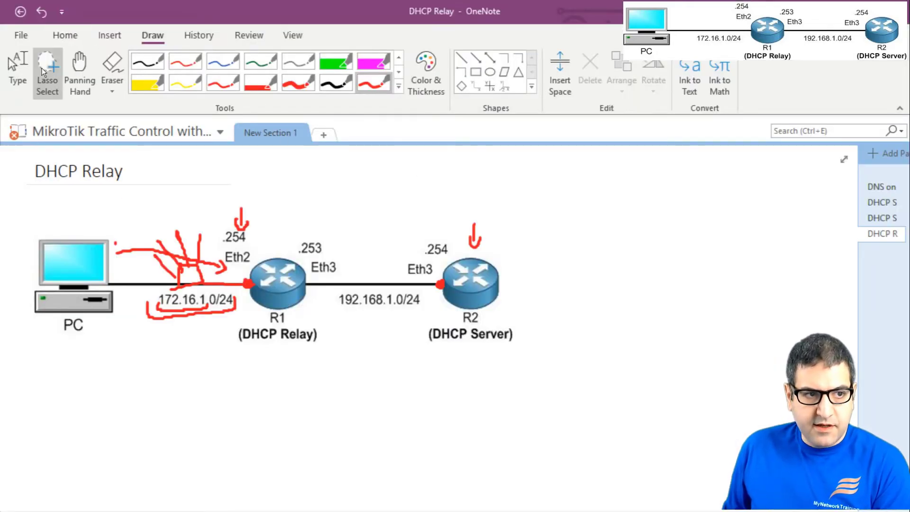
mouse_move(112, 183)
left_mouse_down()
mouse_move(187, 385)
mouse_move(259, 145)
left_mouse_up()
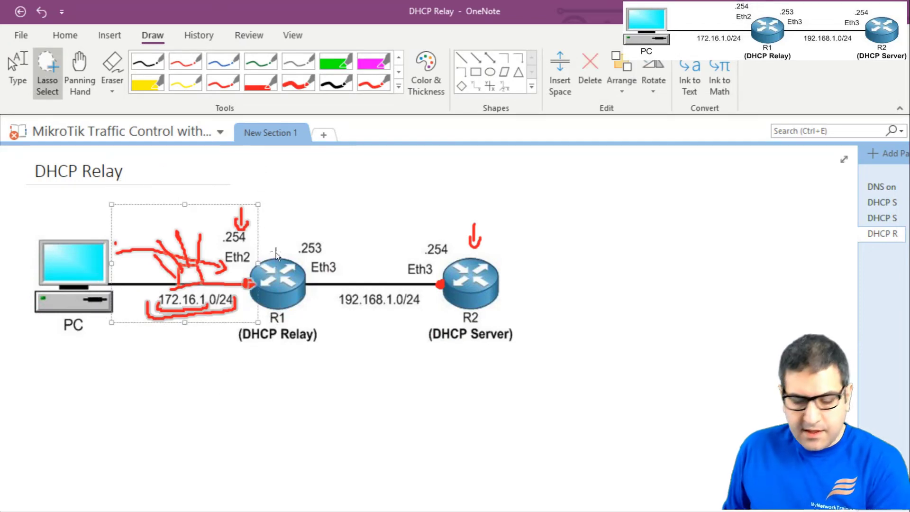
key("Delete")
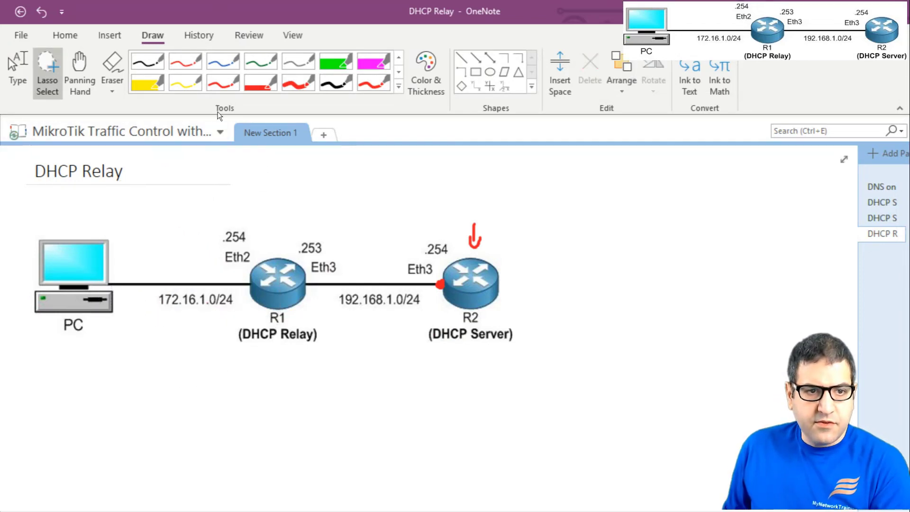
Draw a red arrow above R1's Eth2 .254 address and return to the lab slide
left_click(373, 83)
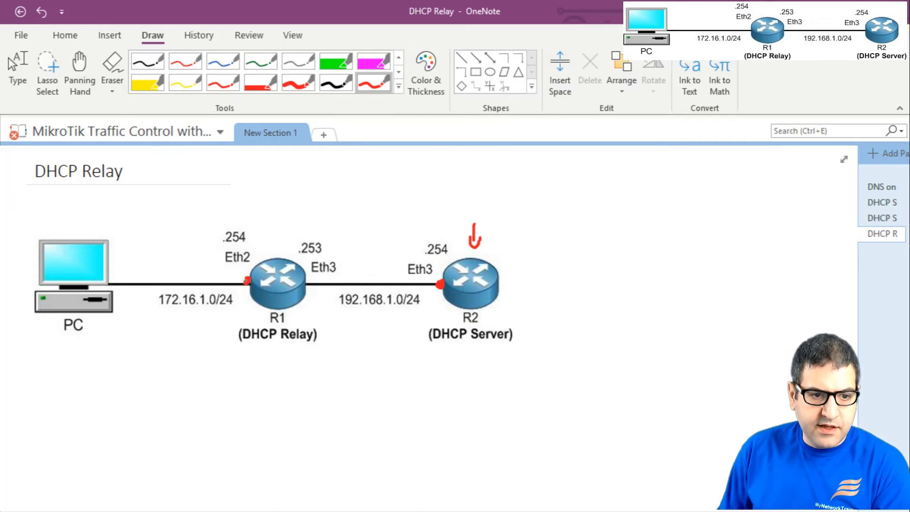
left_click_drag(234, 211, 239, 219)
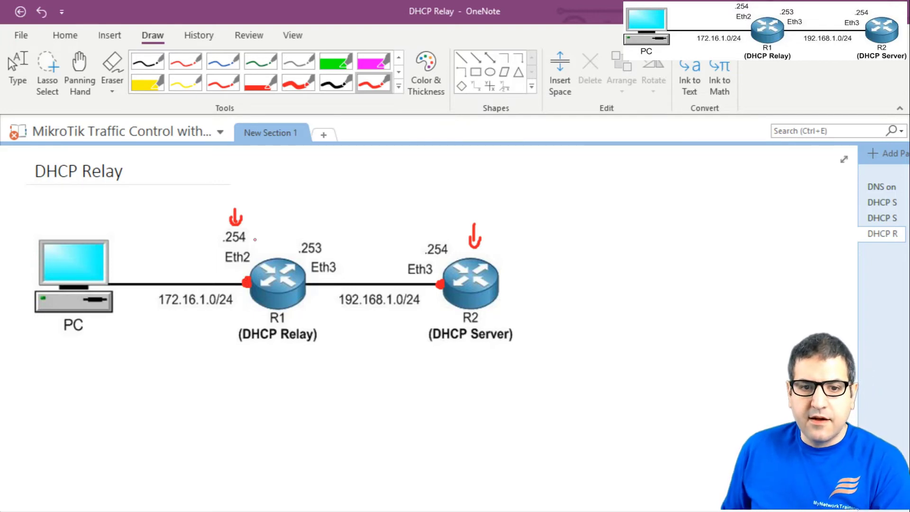
key("alt+Tab")
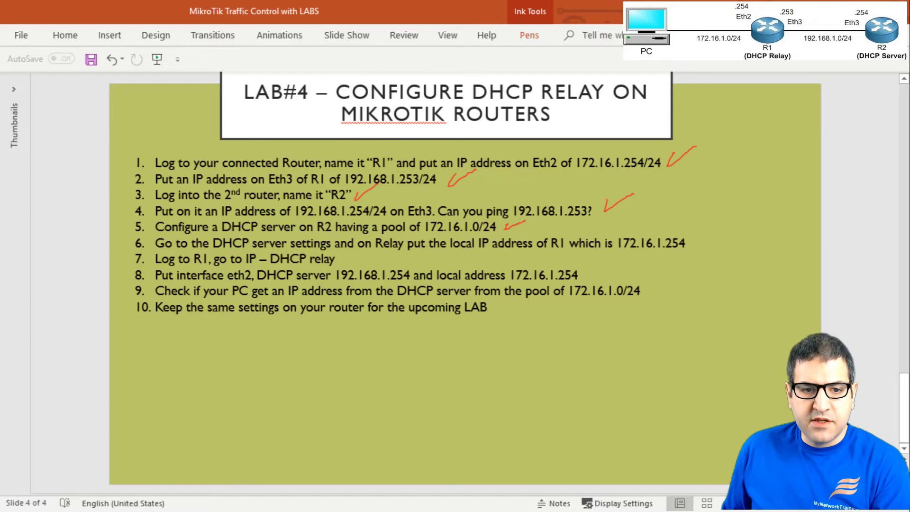
Go from the lab slide via OneNote back to R2's dhcp1 server dialog with relay 172.16.1.254
key("alt+Tab")
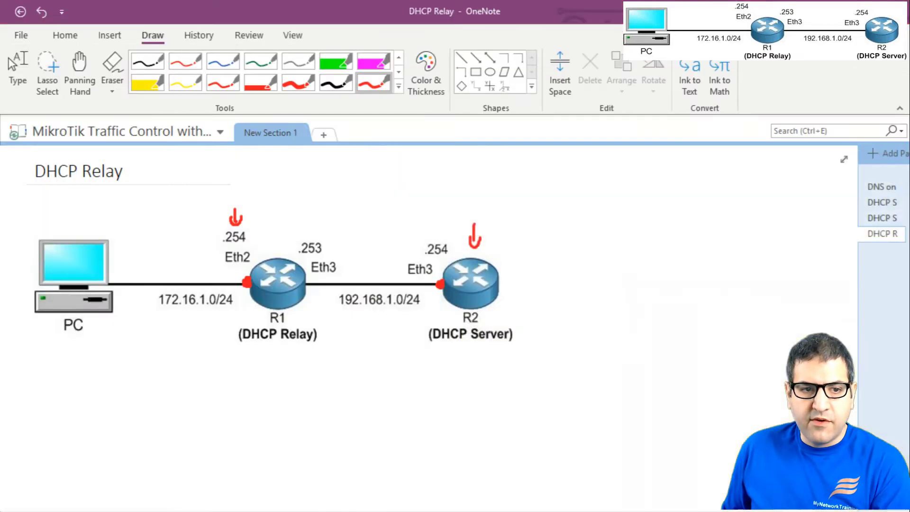
key("alt+Tab")
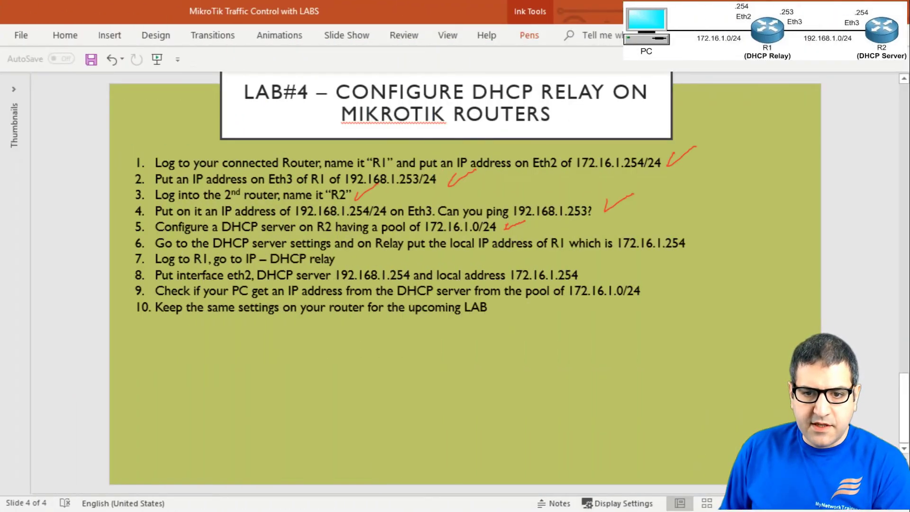
Draw a red tick beside lab step 6 on the LAB#4 slide
left_click_drag(695, 241, 718, 230)
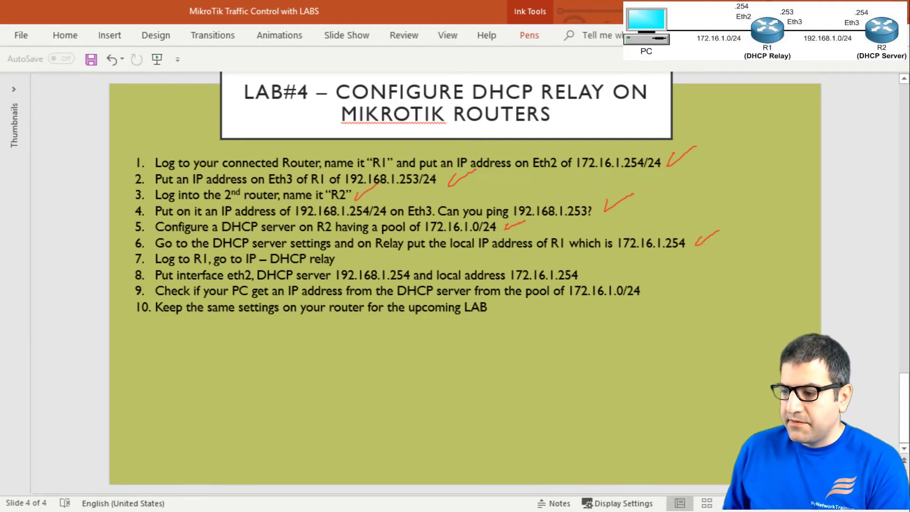
Dismiss the disconnected-router notice and connect to neighbour R1 at 172.16.1.254
key("alt+Tab")
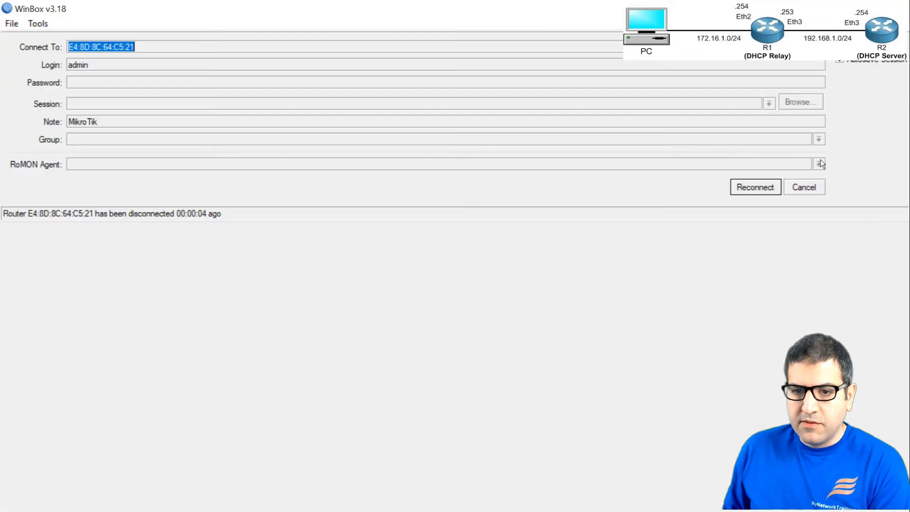
left_click(813, 192)
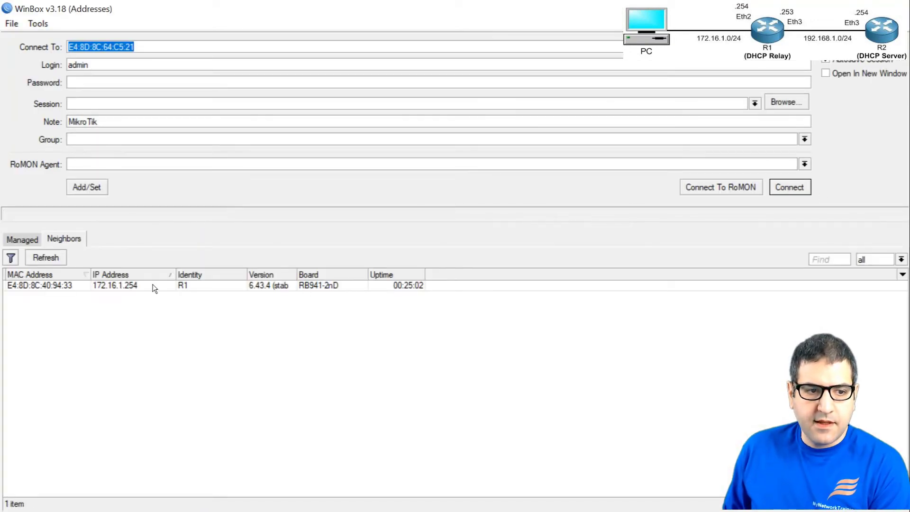
left_click(43, 286)
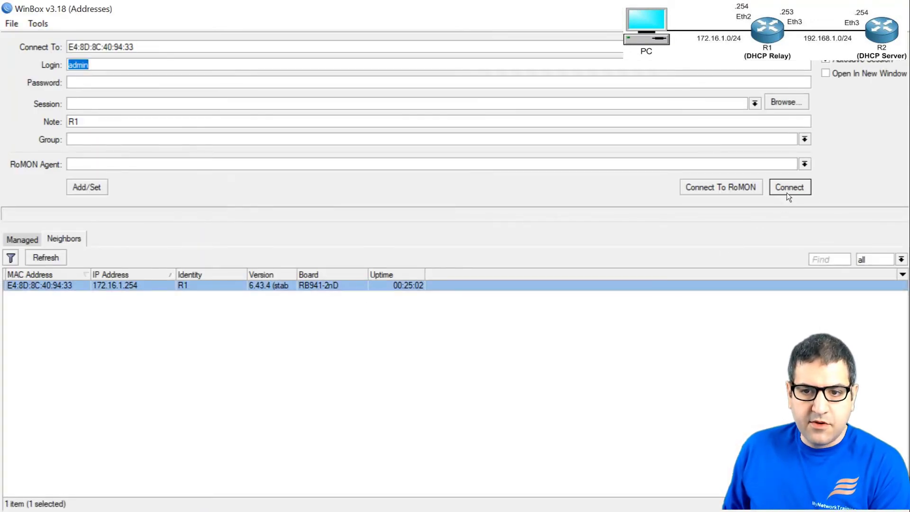
left_click(788, 188)
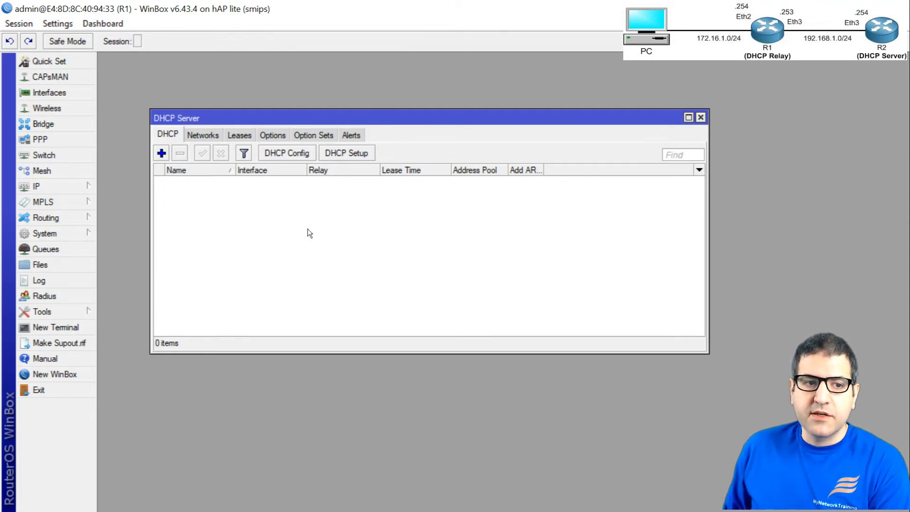
Close R1's empty DHCP Server list and open IP > DHCP Relay
key("Escape")
left_click(78, 191)
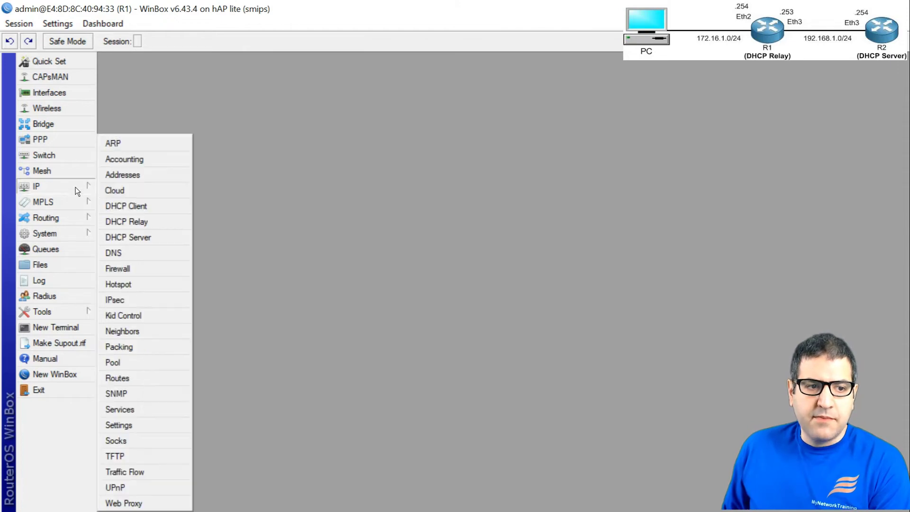
left_click(159, 221)
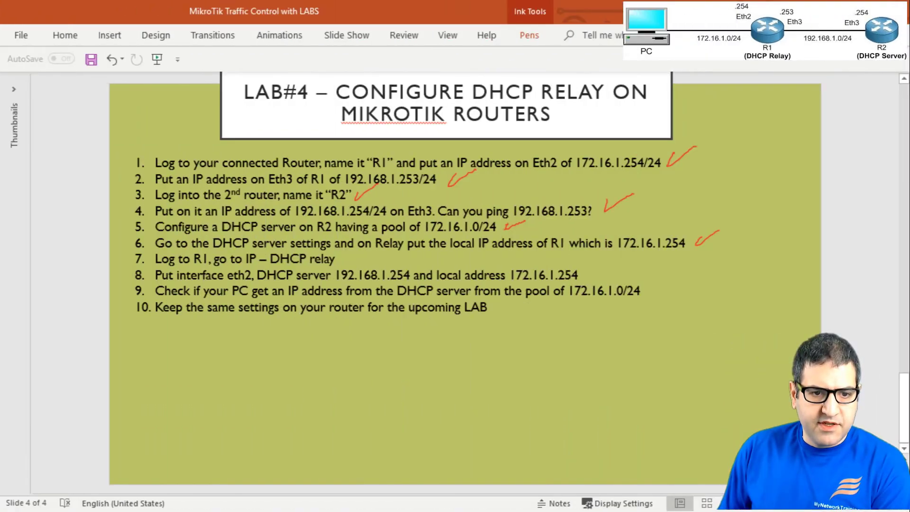
Tick lab step 7 on the slide, then move R1's DHCP Relay list further left
left_click_drag(345, 256, 368, 253)
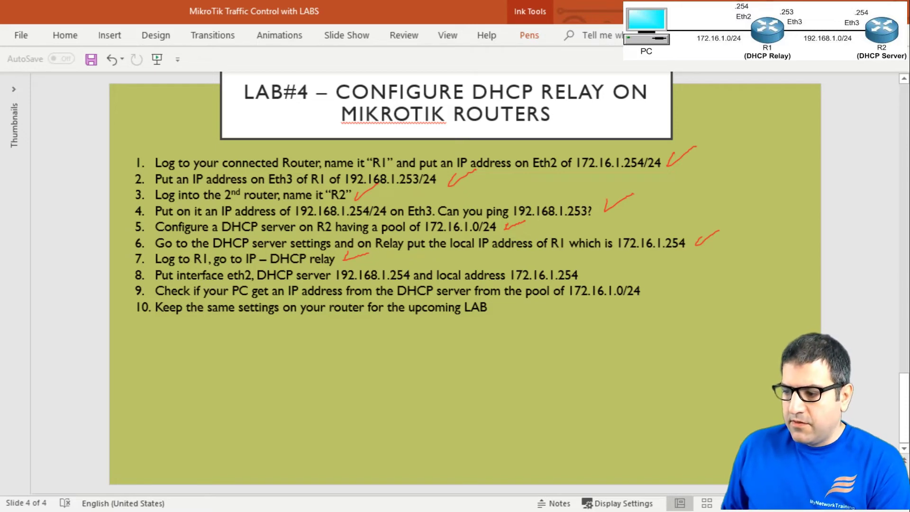
key("alt+Tab")
left_click_drag(508, 176, 435, 170)
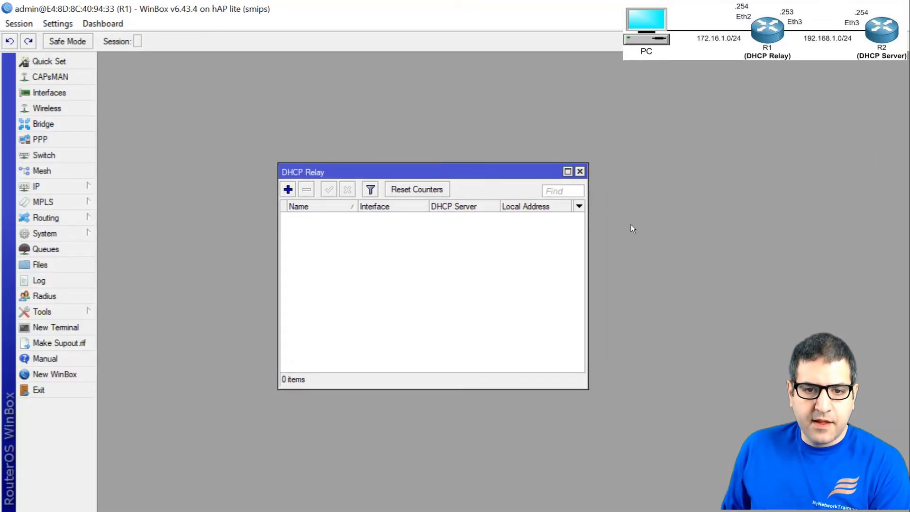
Widen the DHCP Relay list and add a new relay entry, relay1, on R1
left_click_drag(586, 235, 715, 249)
left_click(288, 190)
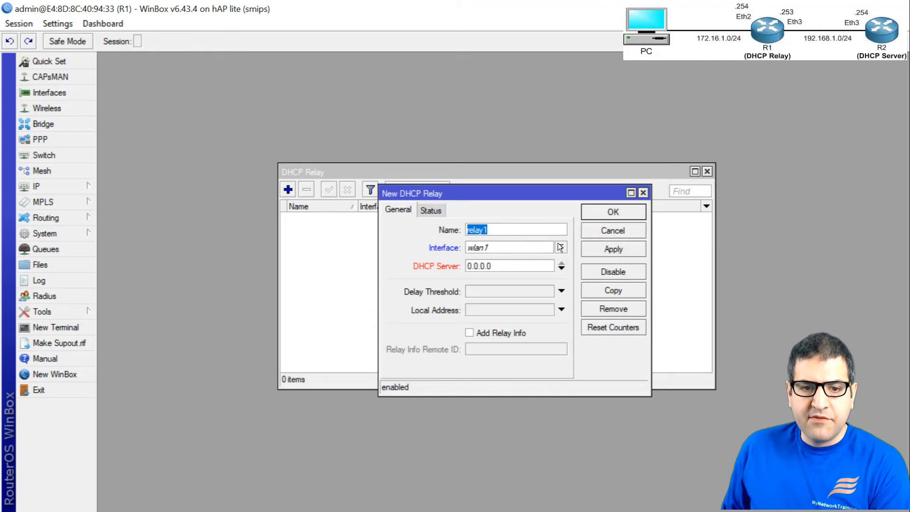
left_click(502, 268)
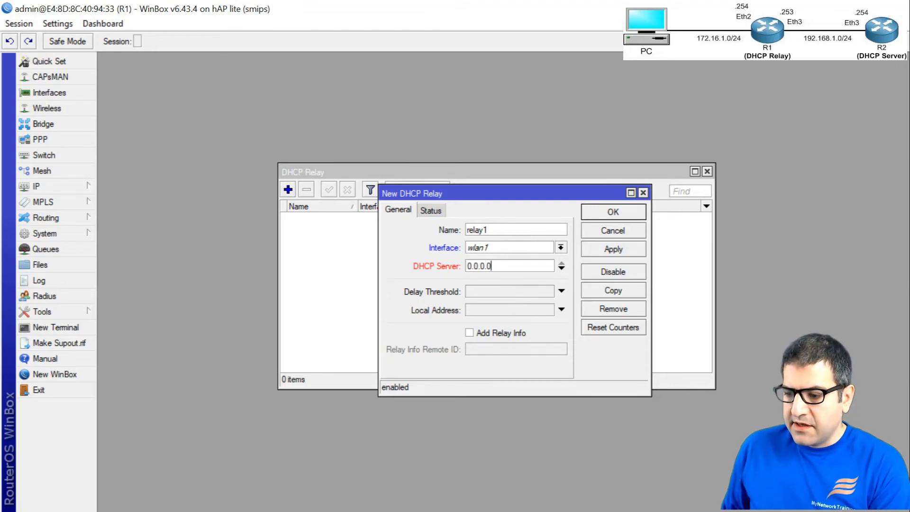
Check the lab slide, mark R1's Eth2 on the diagram, and open the relay's Interface list
key("alt+Tab")
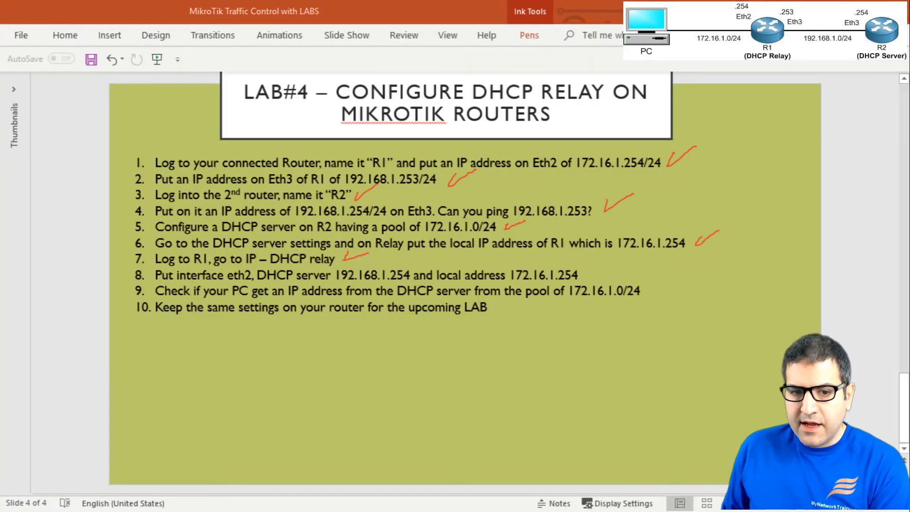
key("alt+Tab")
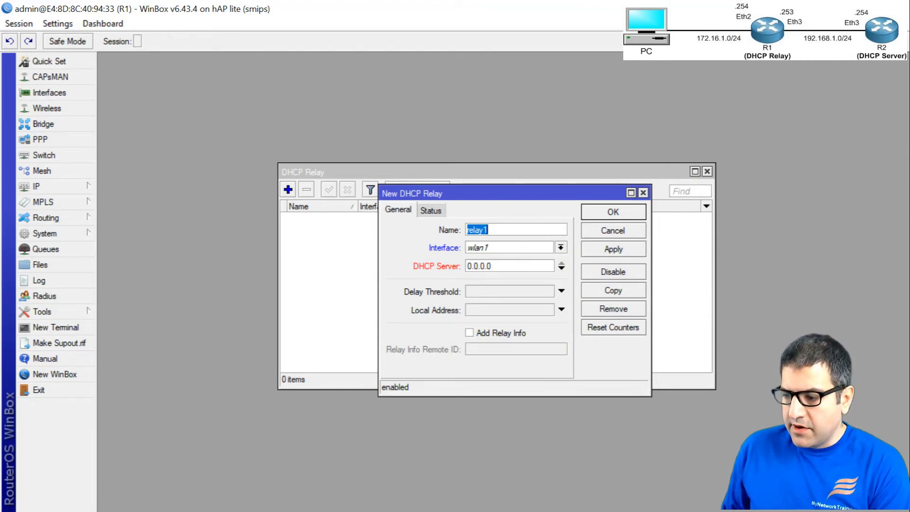
key("alt+Tab")
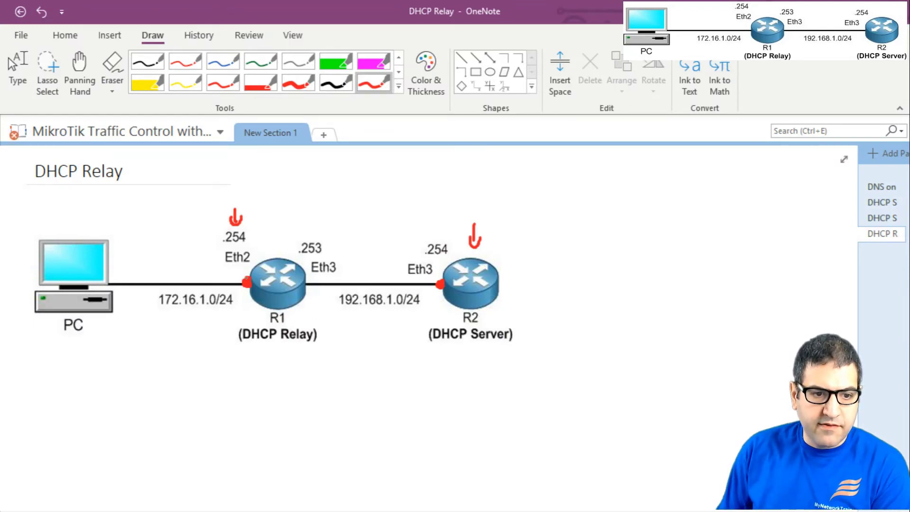
left_click(244, 282)
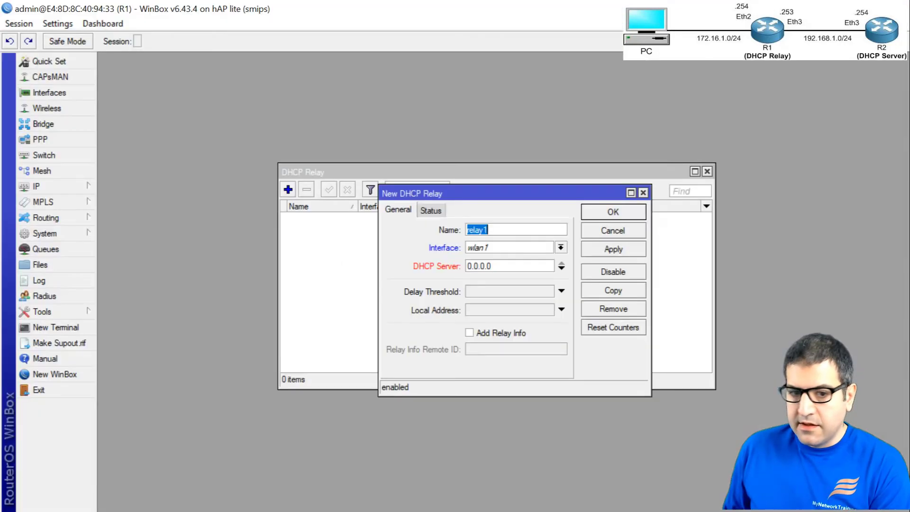
left_click(561, 247)
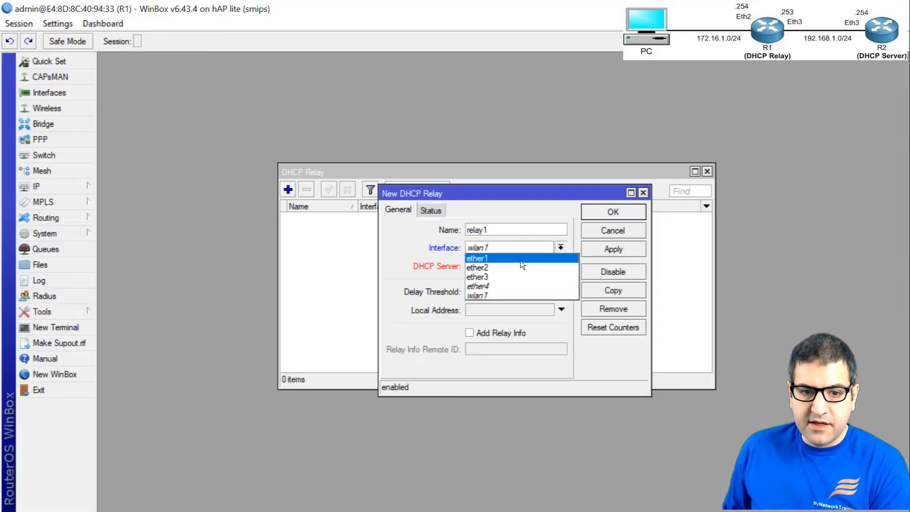
Set the new relay1's interface to ether2
left_click(512, 268)
key("Tab")
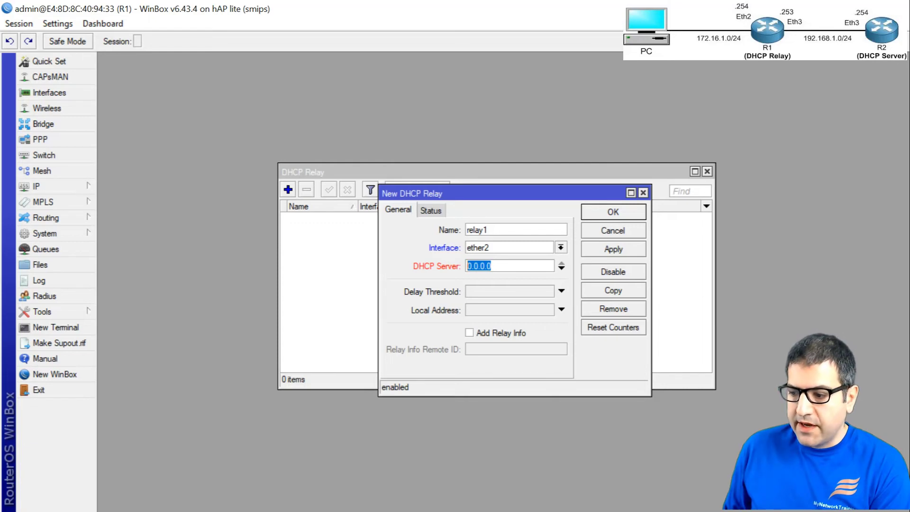
key("alt+Tab")
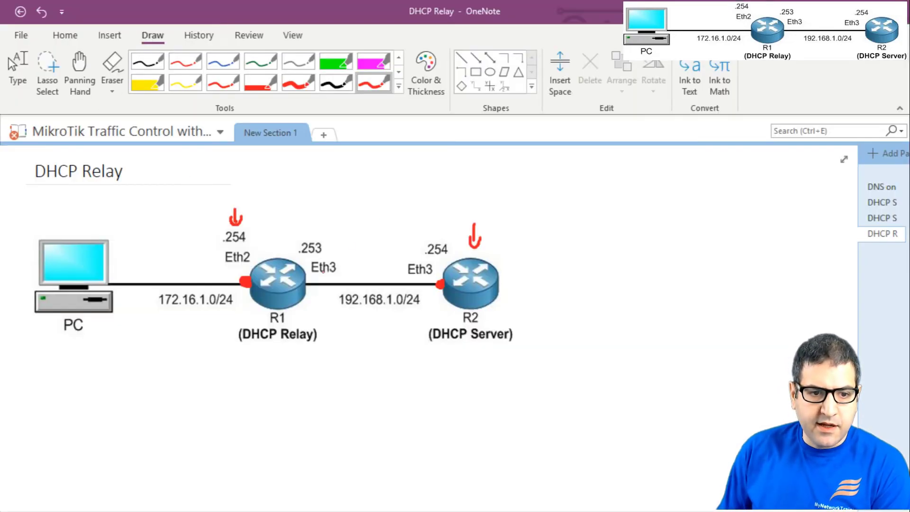
On the diagram, arc R1 Eth3 to R2 Eth3, underline 192.168.1.0/24, and arrow R2's .254
mouse_move(309, 268)
left_mouse_down()
mouse_move(307, 260)
mouse_move(382, 236)
mouse_move(423, 256)
mouse_move(433, 274)
left_mouse_up()
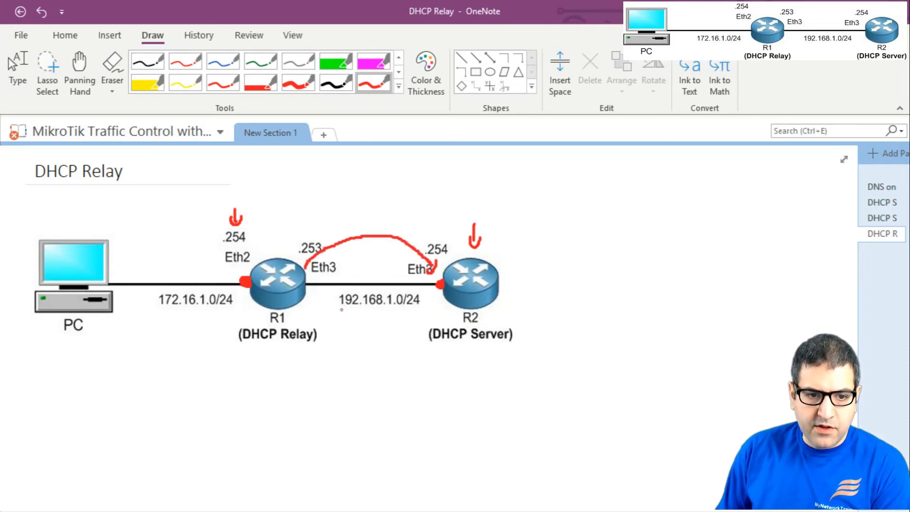
left_click_drag(340, 301, 393, 305)
mouse_move(441, 224)
left_mouse_down()
mouse_move(442, 236)
mouse_move(449, 230)
left_mouse_up()
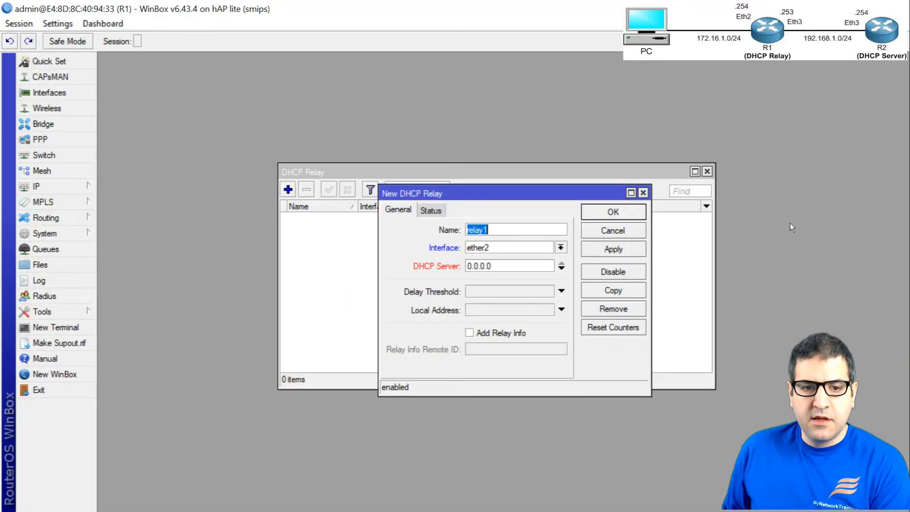
Enter 192.168.1.254 as relay1's DHCP server and check the lab slide for the local address
left_click(510, 265)
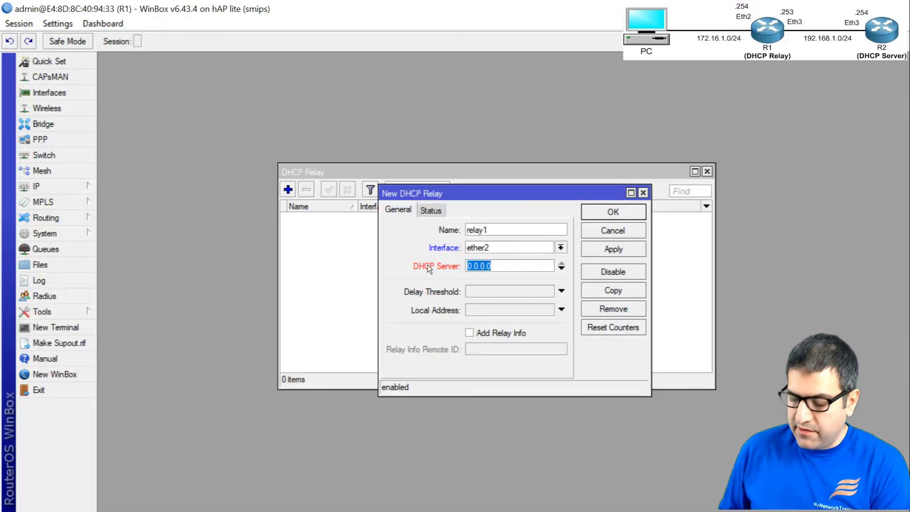
type("192.168.1.254")
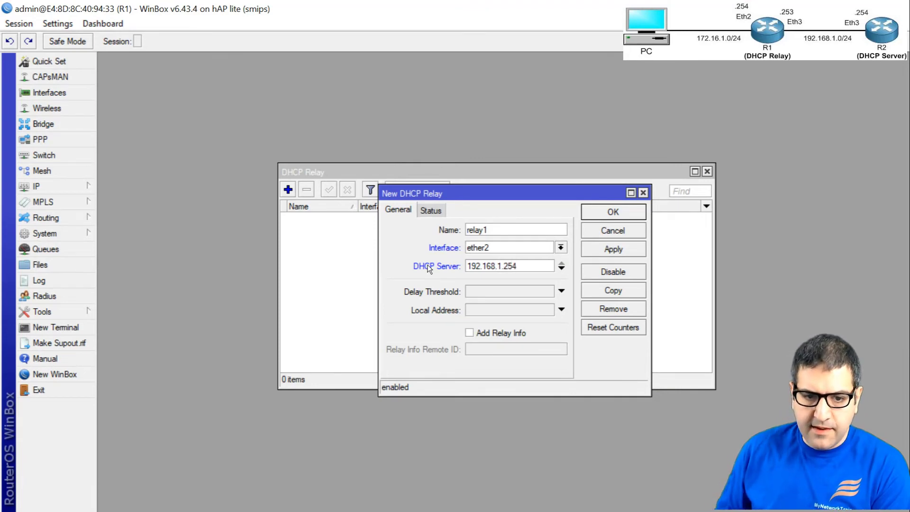
left_click(480, 312)
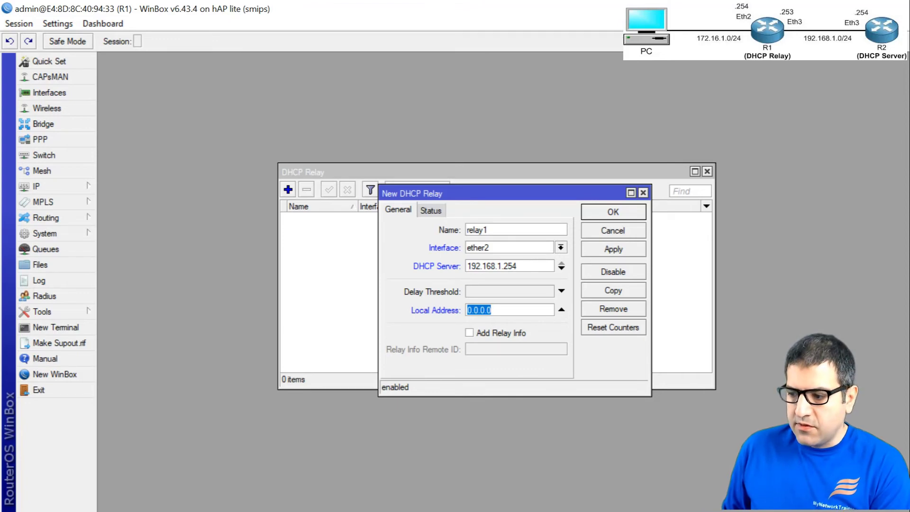
key("alt+Tab")
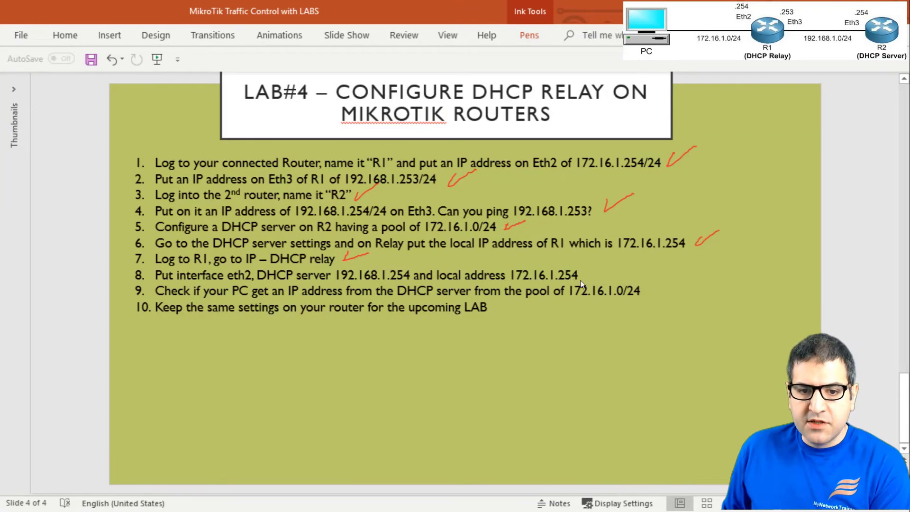
key("alt+Tab")
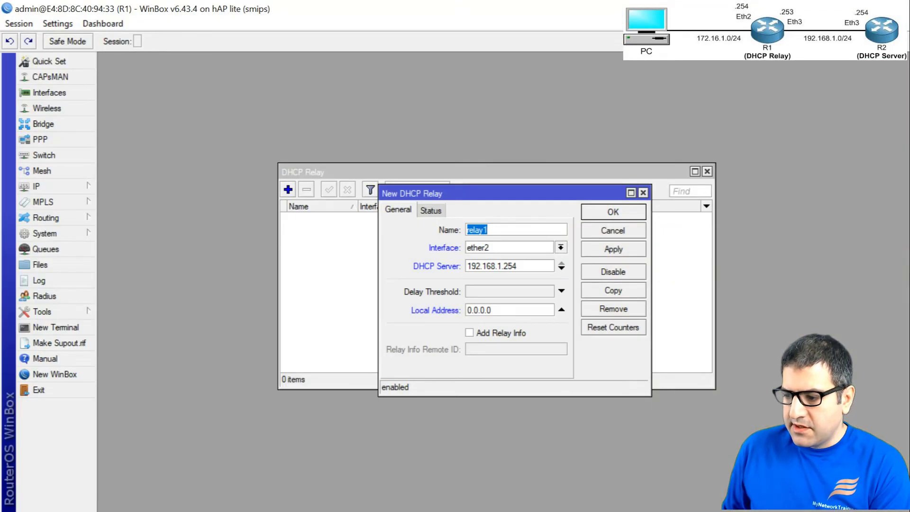
key("alt+Tab")
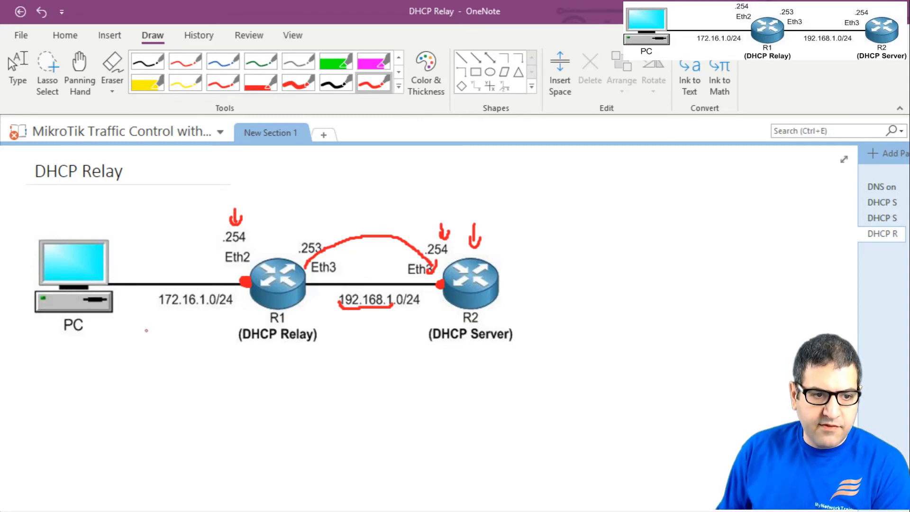
Underline 172.16.1.0/24 in red and draw an arrow at R1's Eth2 .254
left_click_drag(153, 302, 209, 307)
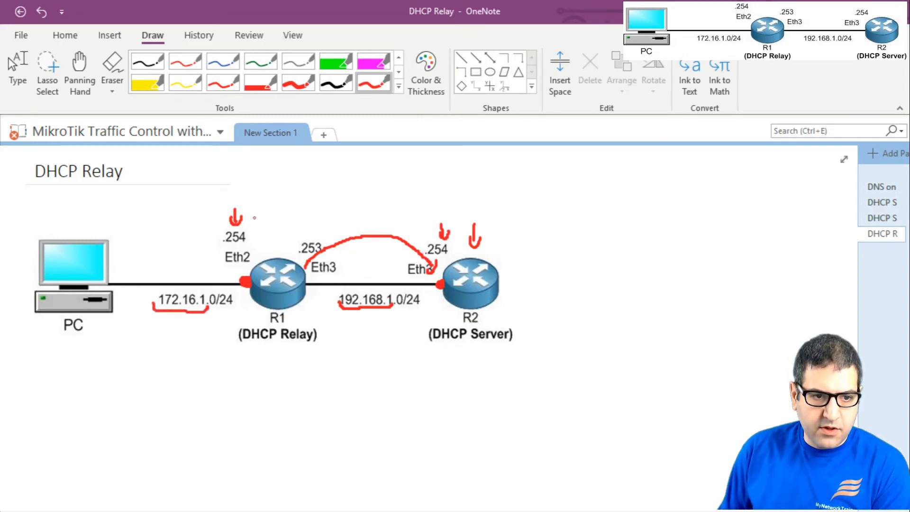
left_click_drag(254, 217, 252, 228)
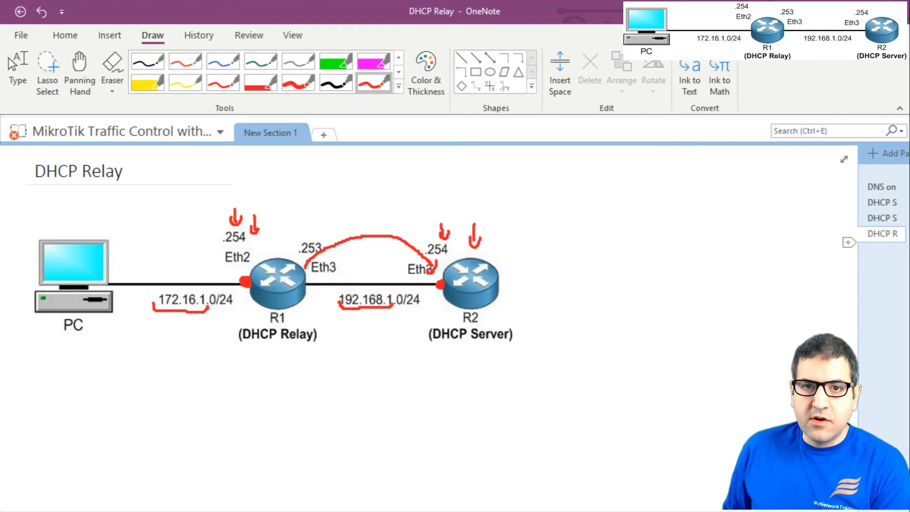
Set relay1's local address to 172.16.1.254 and save the entry
key("alt+Tab")
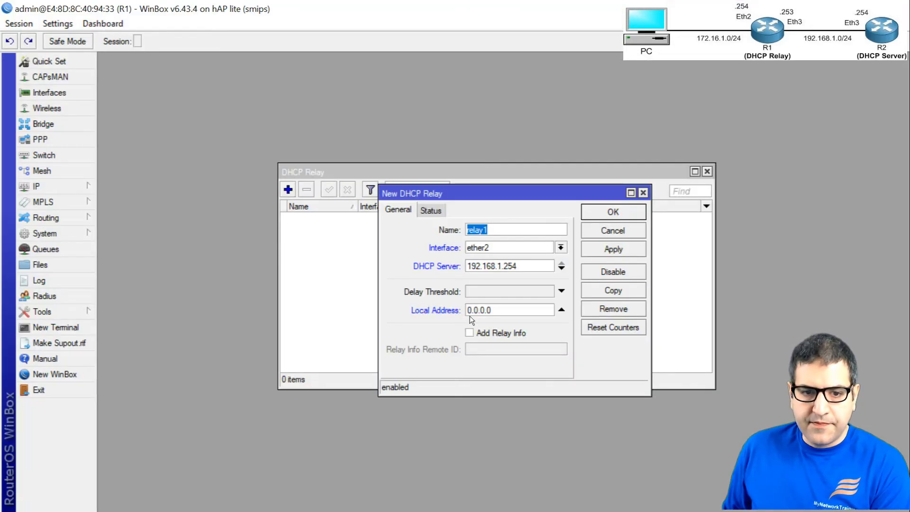
key("Tab")
key("Tab")
key("Tab")
key("Tab")
type("1")
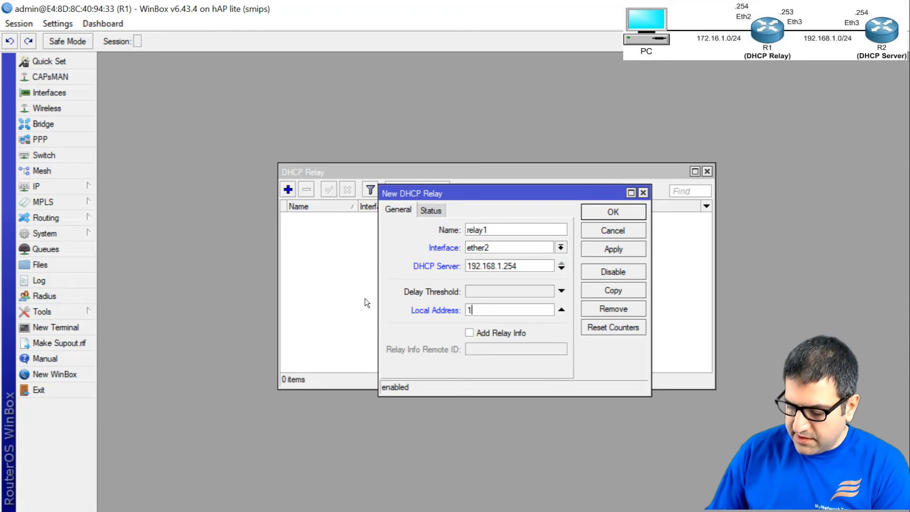
type("72.16.1.254")
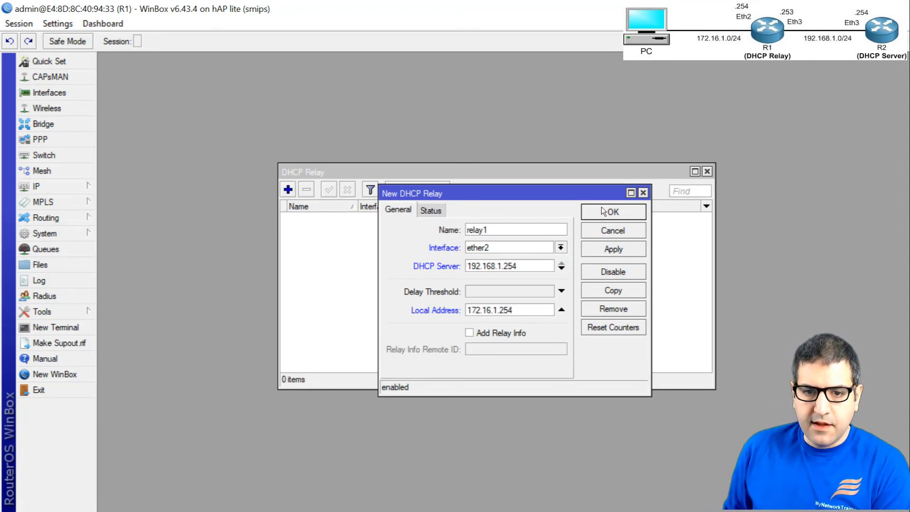
left_click(612, 213)
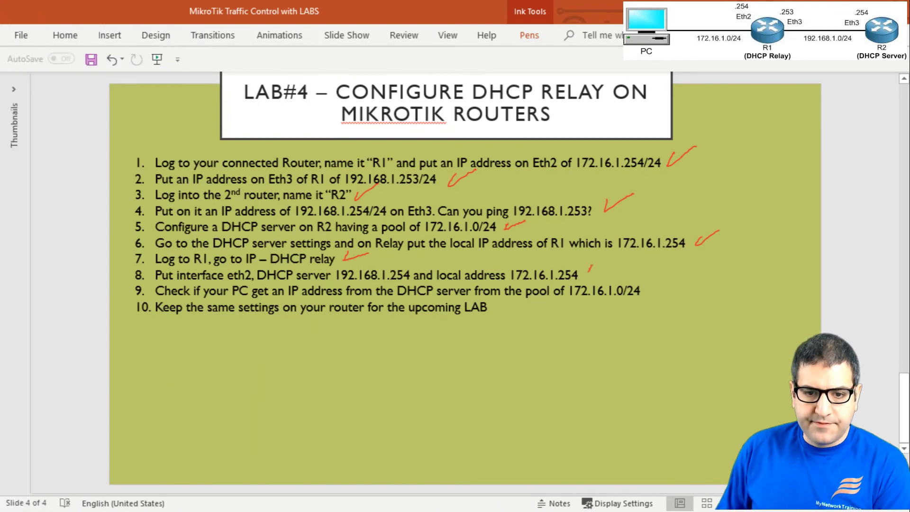
Draw a red ink tick beside step 8 on the lab slide, then return to OneNote
left_click_drag(590, 267, 616, 260)
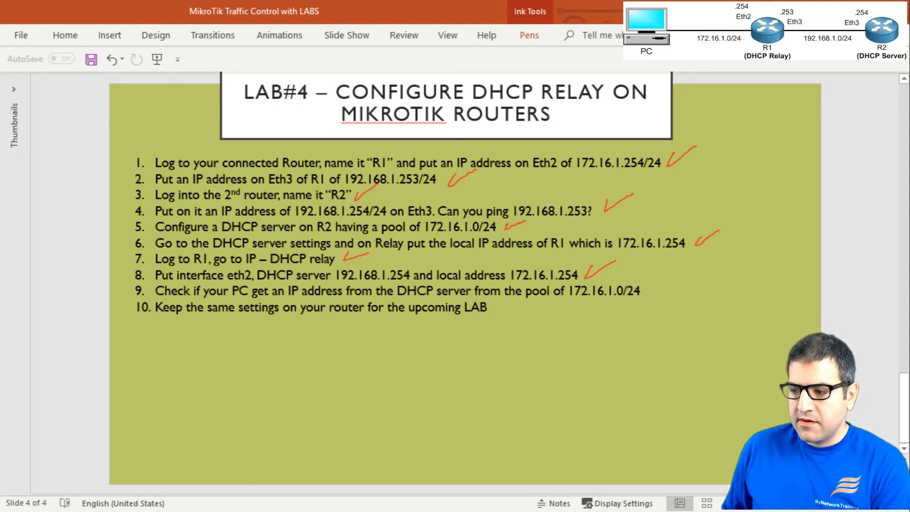
key("alt+Tab")
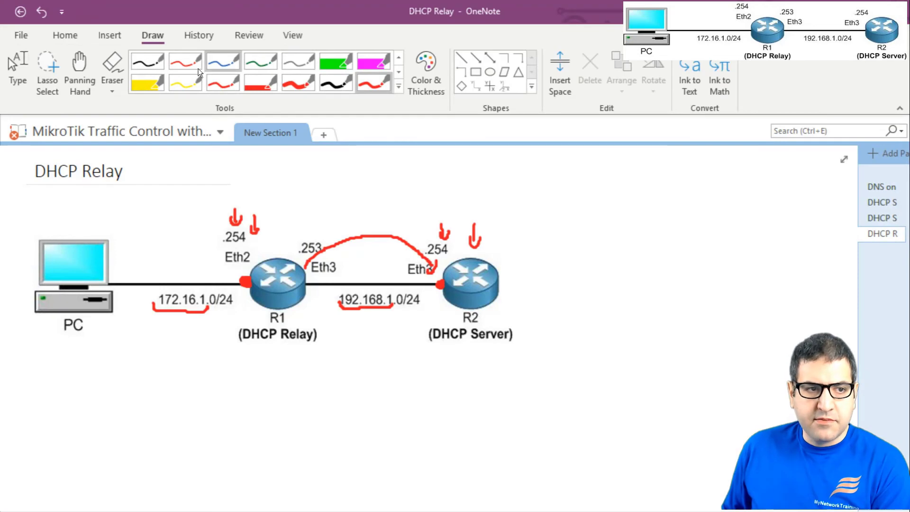
Lasso-select and delete all the existing red annotations on the diagram
left_click(47, 74)
mouse_move(132, 185)
left_mouse_down()
mouse_move(116, 304)
mouse_move(493, 260)
mouse_move(498, 183)
mouse_move(505, 184)
left_mouse_up()
key("Delete")
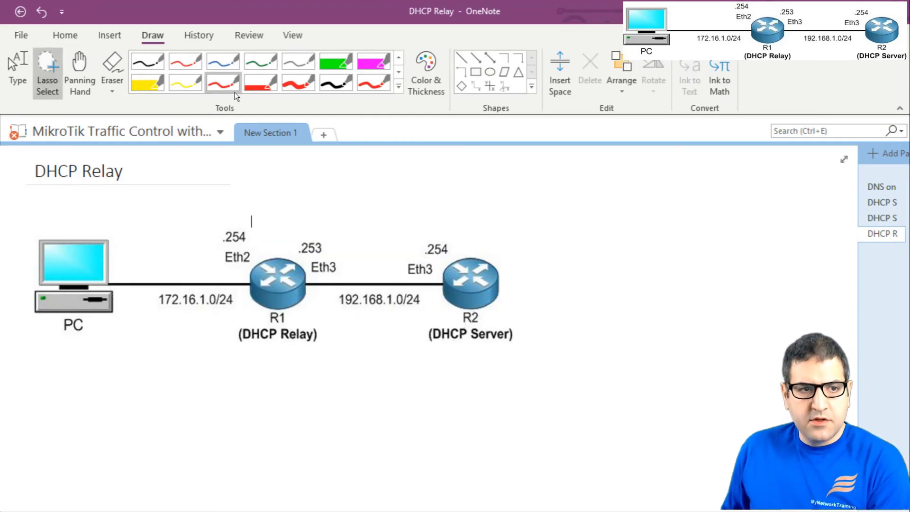
In red ink, handwrite 'Pod', pool 172.16.1.0/24 and 'Relay' 172.16.1.254 beside the diagram
left_click(374, 83)
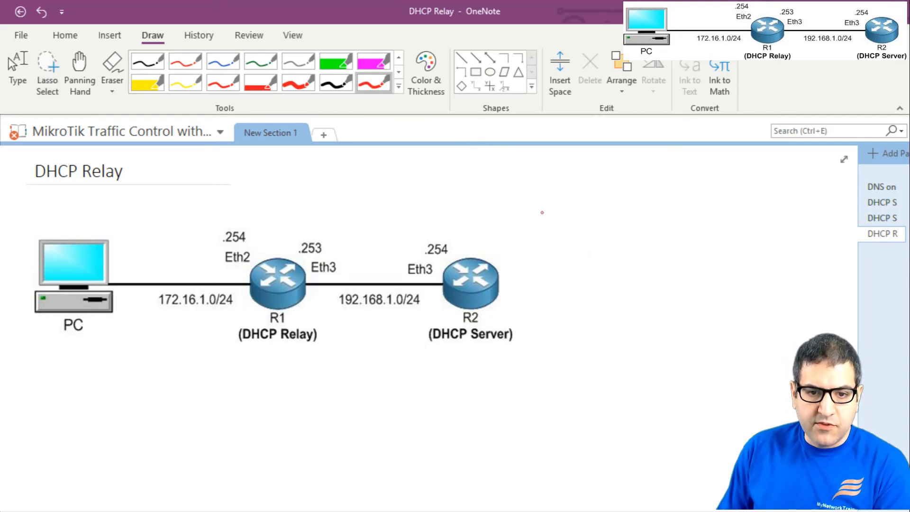
mouse_move(540, 200)
left_mouse_down()
mouse_move(545, 214)
mouse_move(579, 204)
left_mouse_up()
mouse_move(548, 231)
left_mouse_down()
mouse_move(551, 242)
mouse_move(598, 227)
mouse_move(598, 235)
left_mouse_up()
left_click(589, 236)
mouse_move(612, 218)
left_mouse_down()
mouse_move(612, 229)
mouse_move(643, 217)
mouse_move(652, 226)
left_mouse_up()
left_click(633, 223)
left_click_drag(661, 211, 676, 216)
left_click_drag(680, 208, 680, 223)
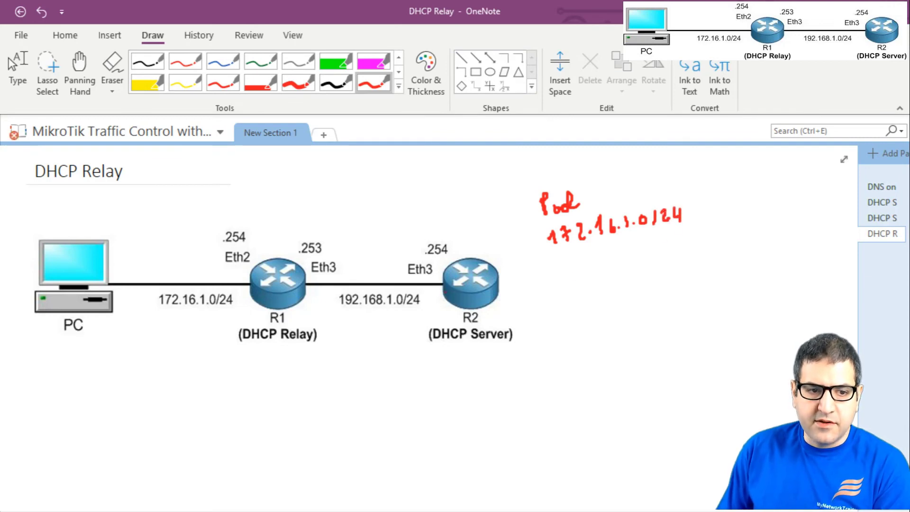
mouse_move(555, 258)
left_mouse_down()
mouse_move(557, 269)
mouse_move(609, 251)
mouse_move(602, 274)
mouse_move(575, 296)
mouse_move(612, 286)
left_mouse_up()
mouse_move(616, 273)
left_mouse_down()
mouse_move(619, 289)
mouse_move(696, 271)
left_mouse_up()
Dot R1's Eth2, draw an annotated R1–R2 line, and brace the pool and relay notes
left_click_drag(248, 280, 248, 282)
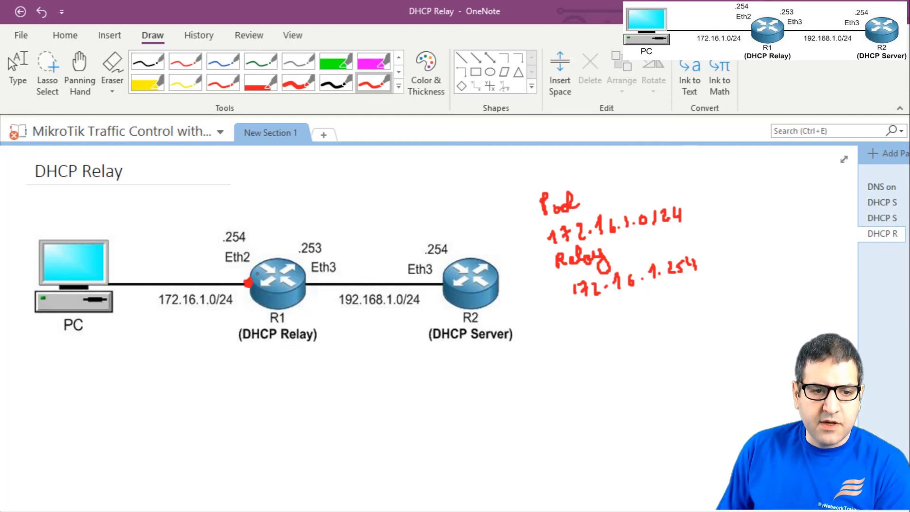
mouse_move(302, 264)
left_mouse_down()
mouse_move(362, 249)
mouse_move(425, 255)
mouse_move(442, 277)
mouse_move(429, 276)
left_mouse_up()
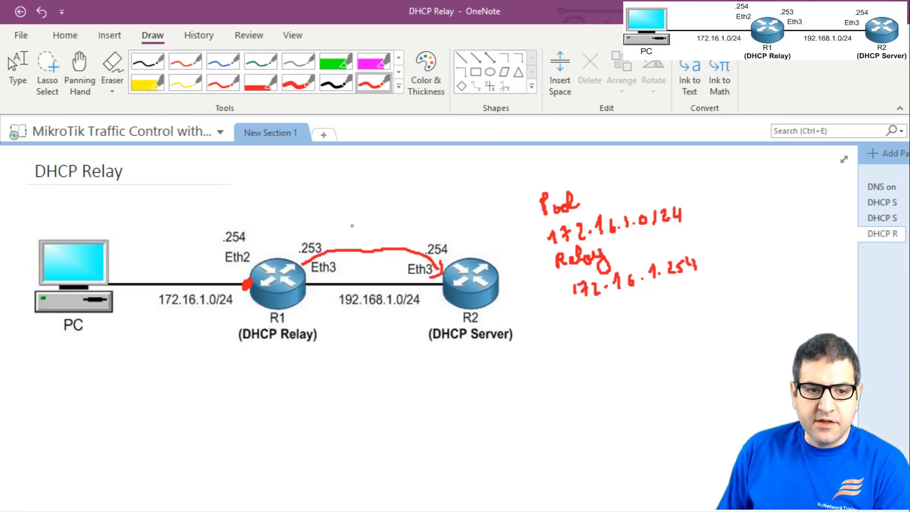
mouse_move(352, 226)
left_mouse_down()
mouse_move(388, 222)
mouse_move(414, 203)
left_mouse_up()
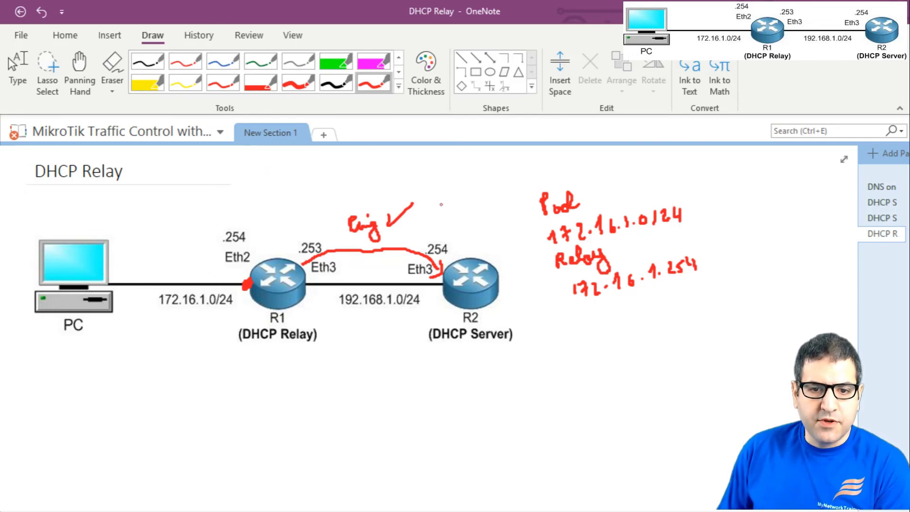
mouse_move(525, 225)
left_mouse_down()
mouse_move(546, 284)
mouse_move(566, 277)
left_mouse_up()
left_click_drag(526, 224, 545, 222)
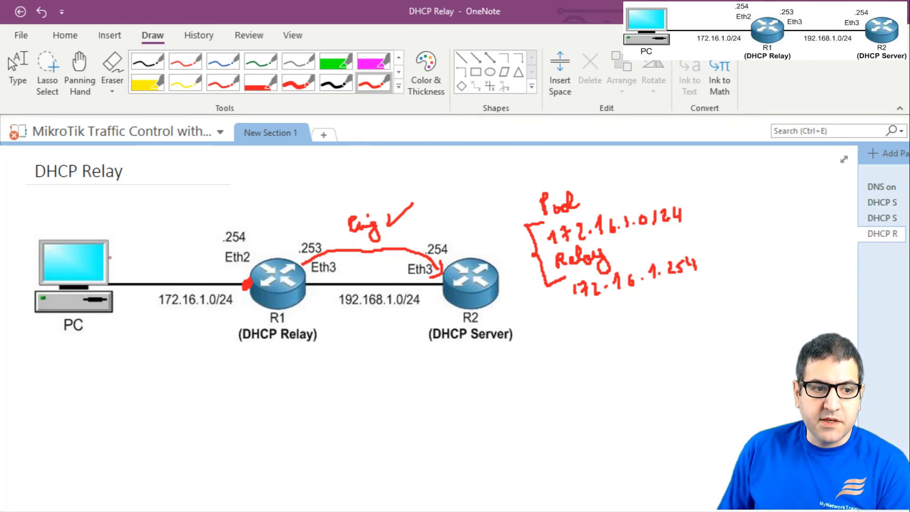
In black ink, draw arrows tracing PC to R1 to R2, then centre Command Prompt
left_click(335, 84)
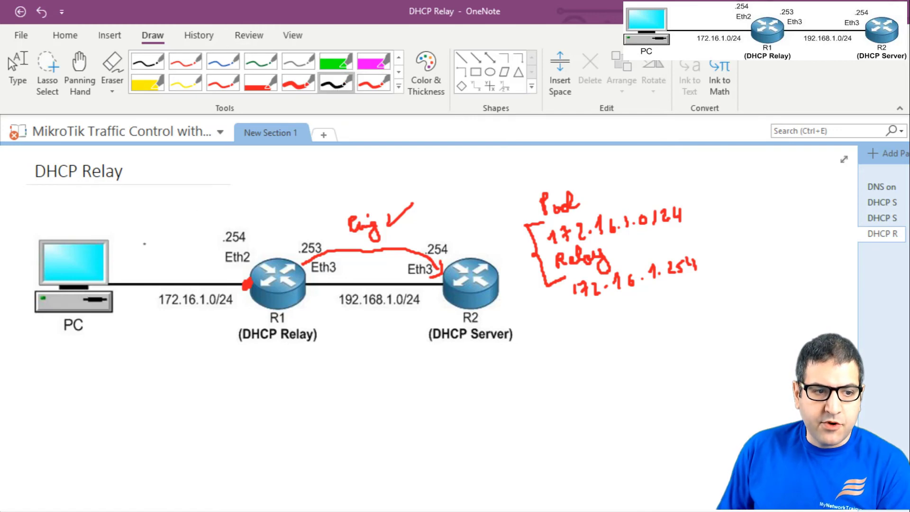
left_click_drag(108, 260, 238, 272)
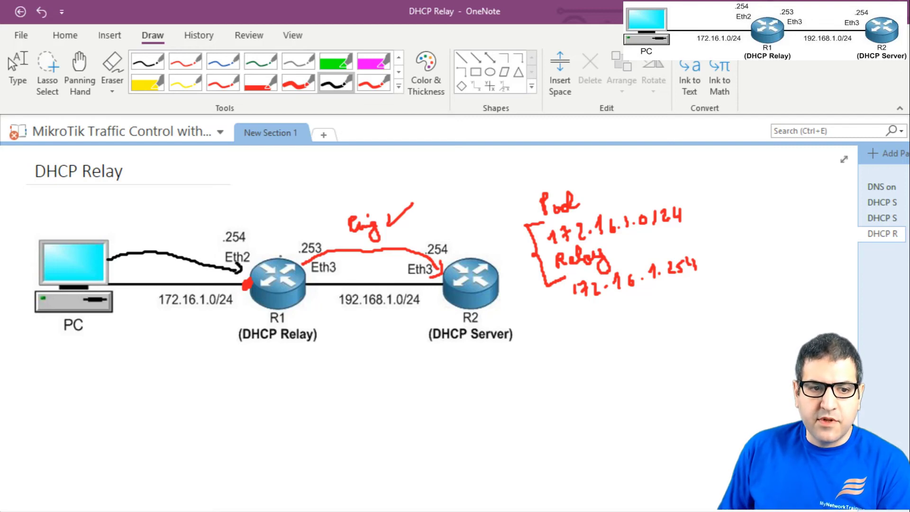
mouse_move(276, 257)
left_mouse_down()
mouse_move(386, 233)
mouse_move(461, 257)
left_mouse_up()
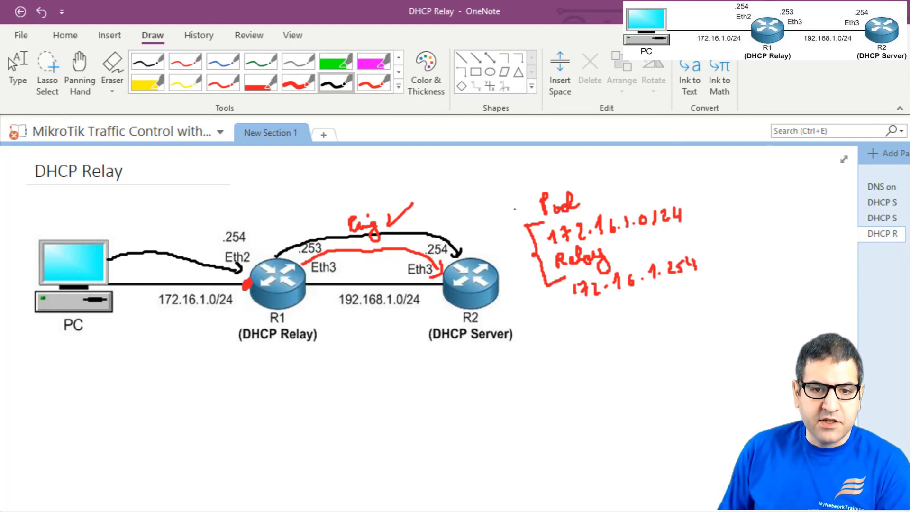
mouse_move(629, 180)
left_mouse_down()
mouse_move(630, 203)
mouse_move(641, 187)
left_mouse_up()
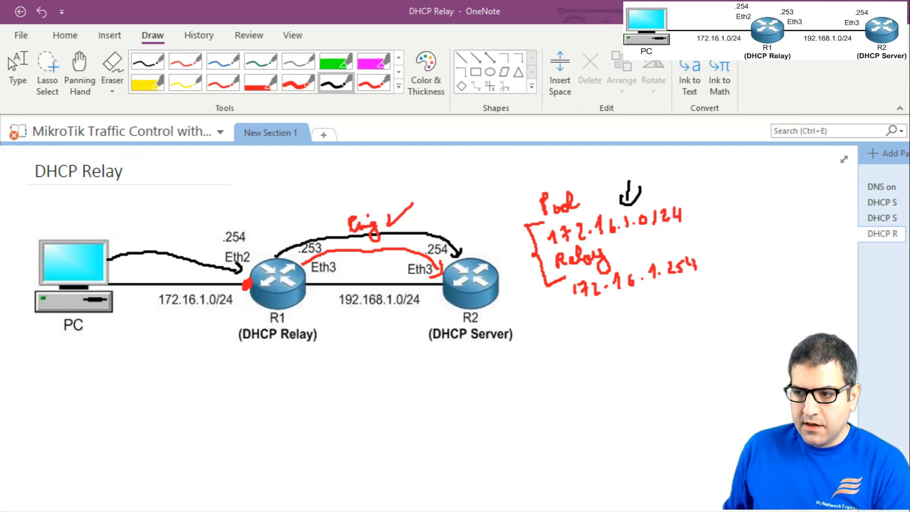
left_click_drag(808, 103, 351, 91)
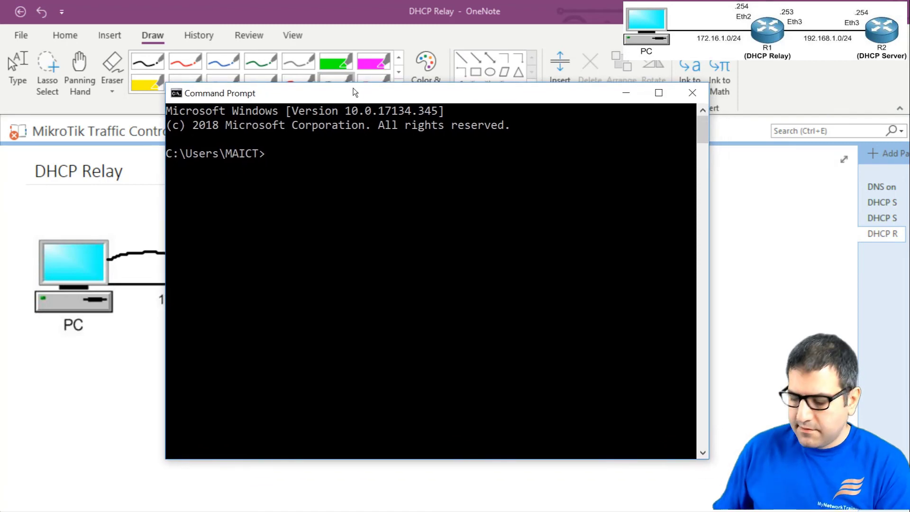
Run ipconfig and ipconfig /renew to lease 172.16.1.253 with gateway 172.16.1.254, then reposition the console
type("ipc")
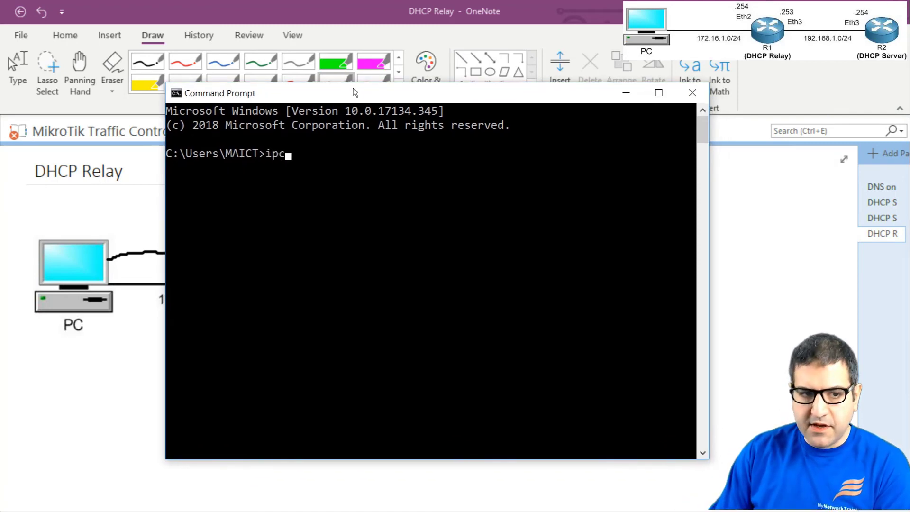
type("onfig")
key("Return")
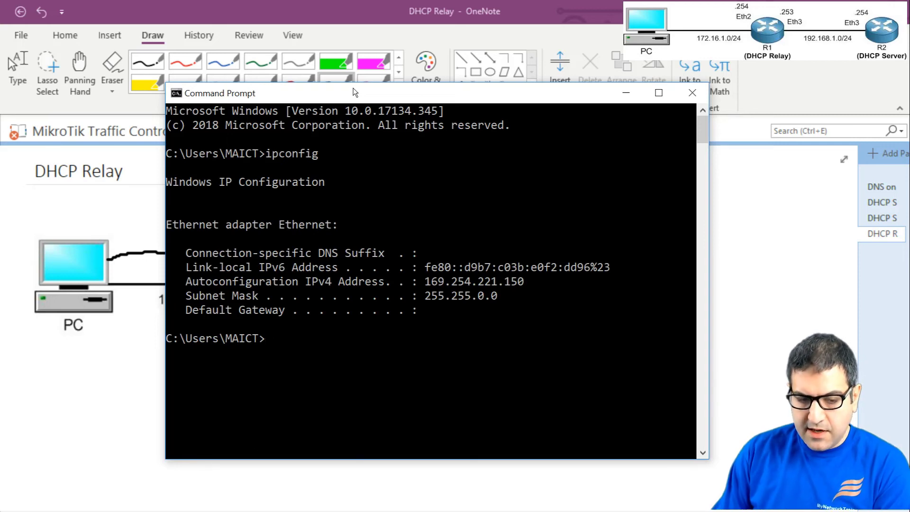
type("ipconfig")
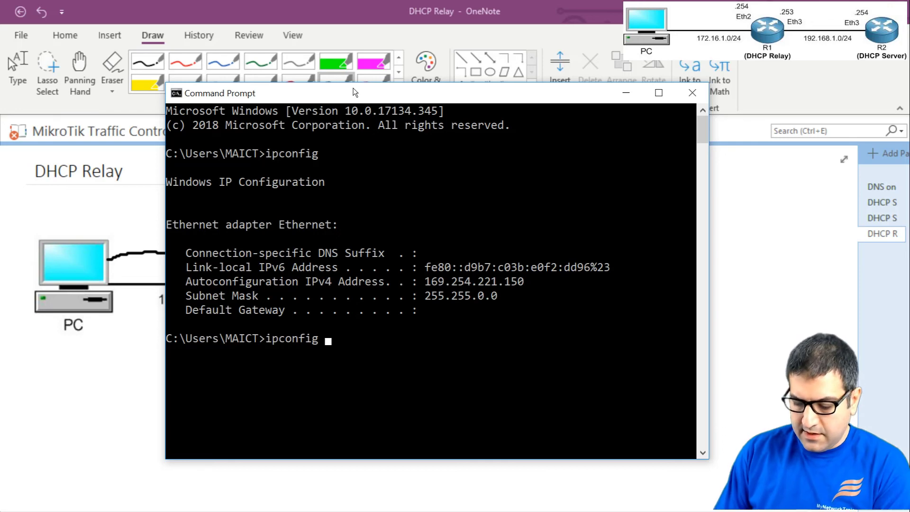
type(" /renew")
key("Return")
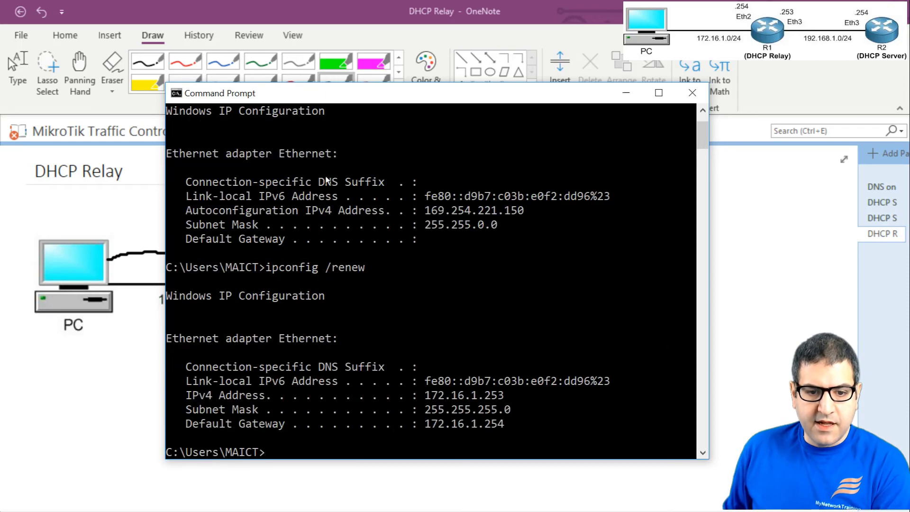
left_click_drag(427, 100, 401, 74)
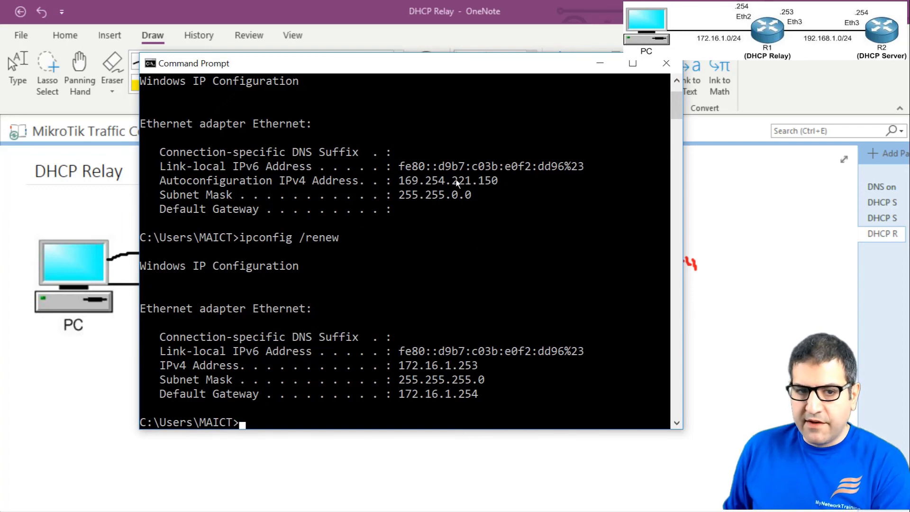
mouse_move(427, 67)
left_mouse_down()
mouse_move(337, 71)
mouse_move(260, 217)
mouse_move(265, 112)
mouse_move(322, 98)
left_mouse_up()
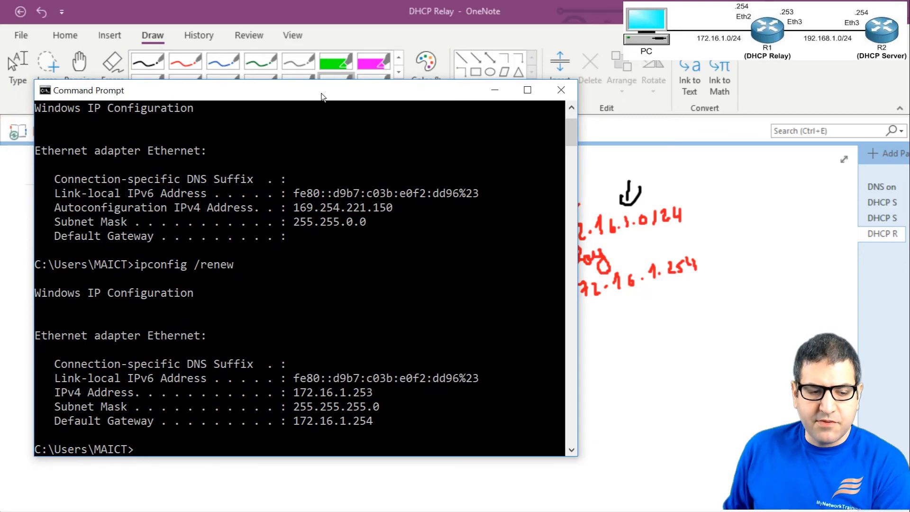
Run ipconfig /all to confirm DHCP server 192.168.1.254 issued the lease
type("ipconfi /all")
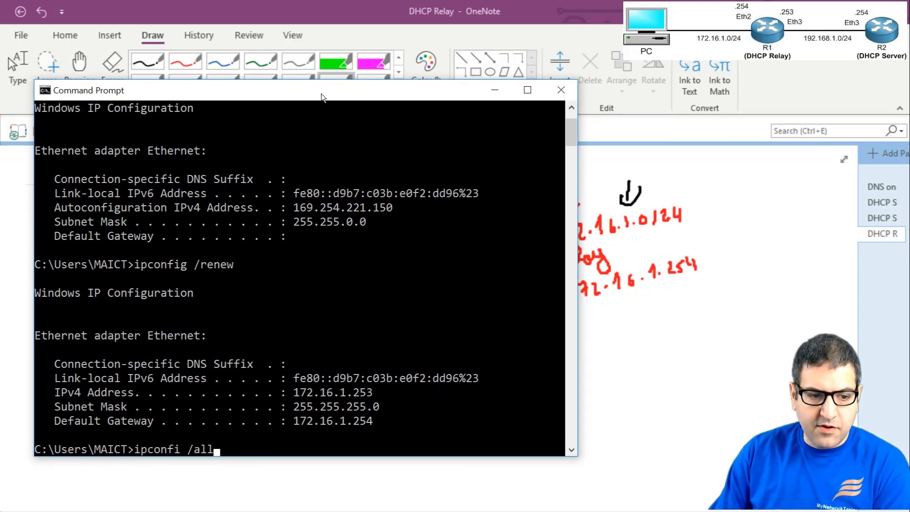
key("Return")
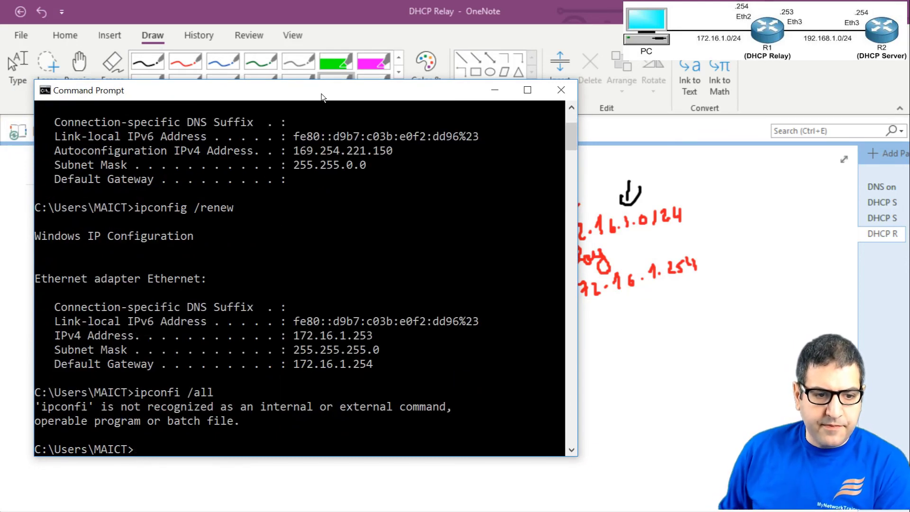
type("ipconfig /all")
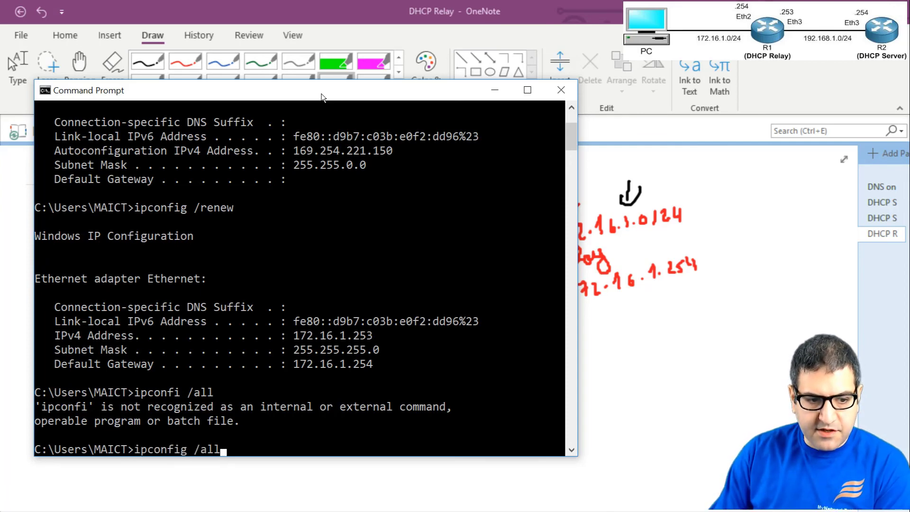
key("Return")
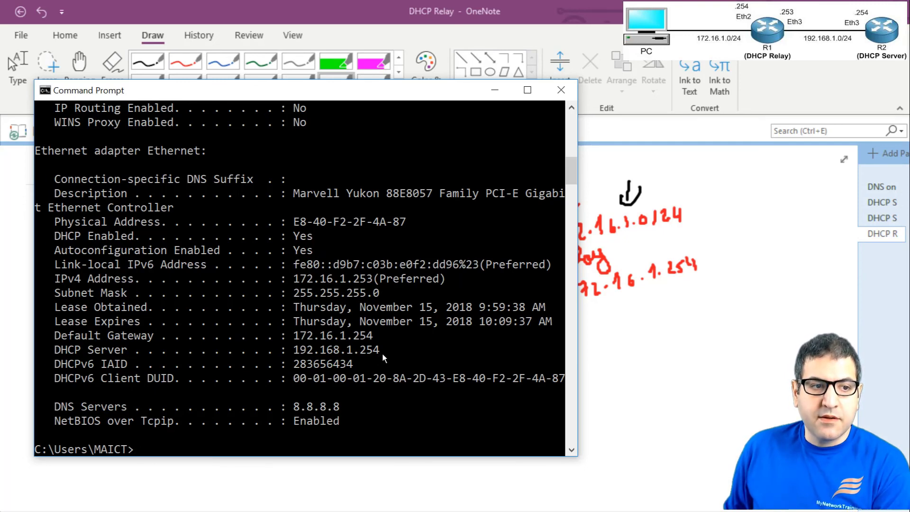
Ping gateway 172.16.1.254 successfully and tick item 10 on the lab slide
type("ping ")
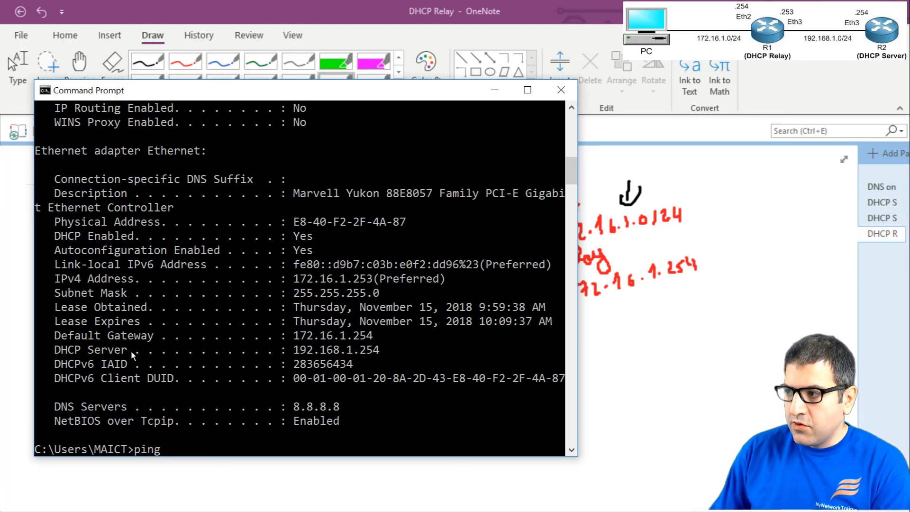
type("172.")
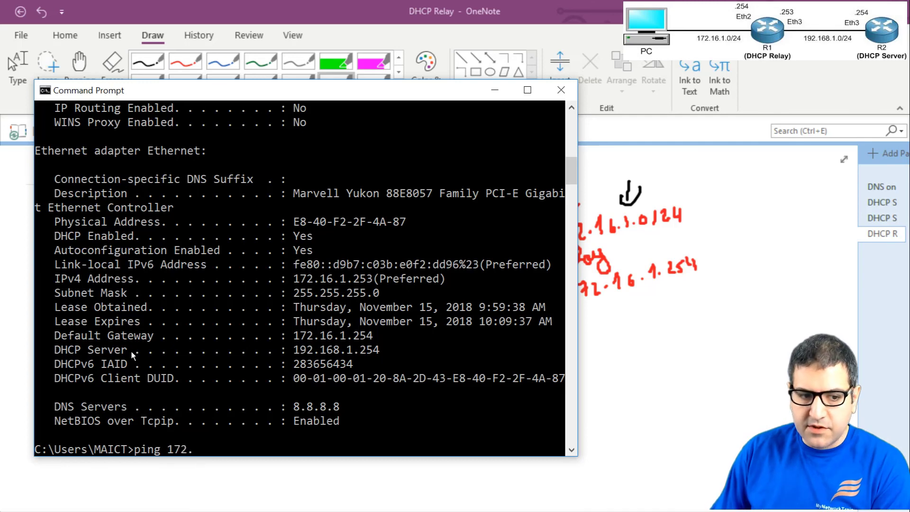
type("16.1.254")
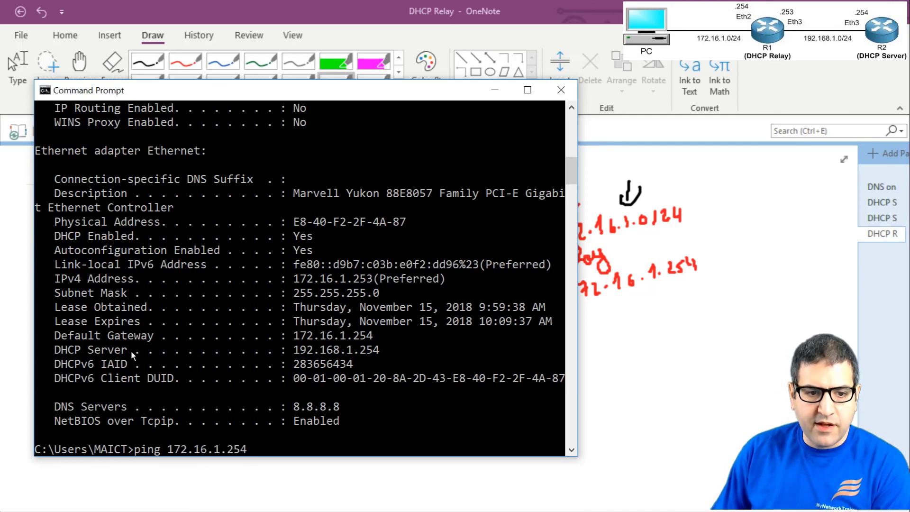
key("Return")
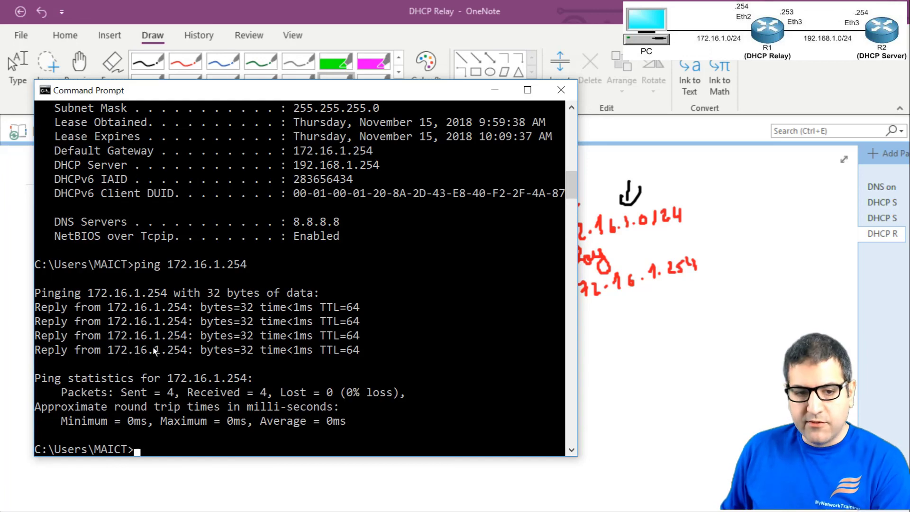
key("Return")
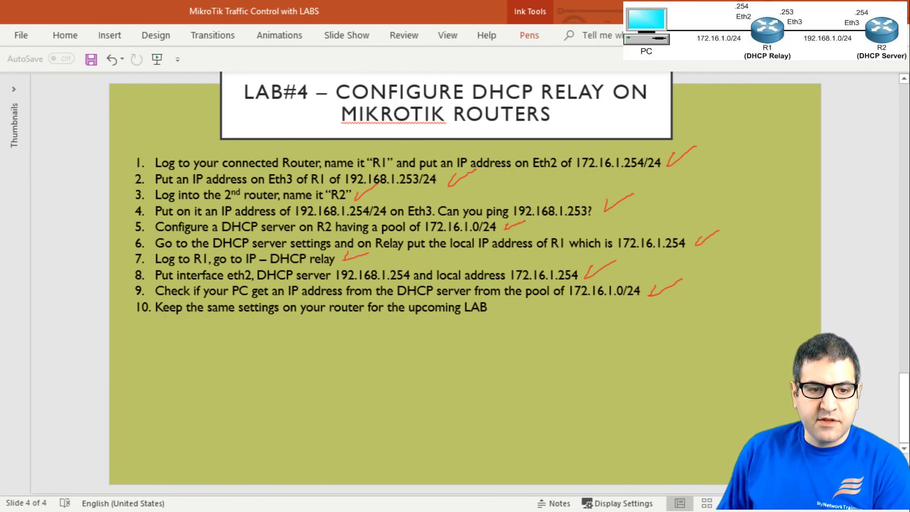
left_click_drag(497, 314, 531, 302)
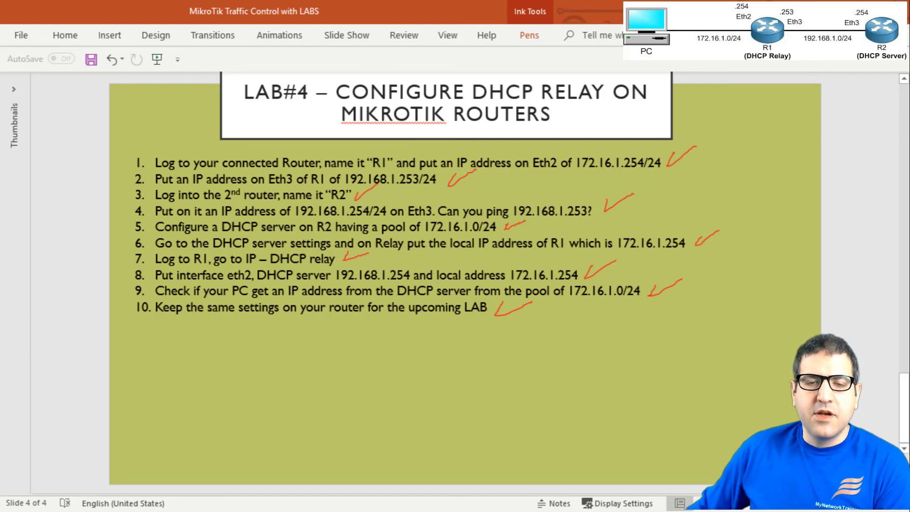